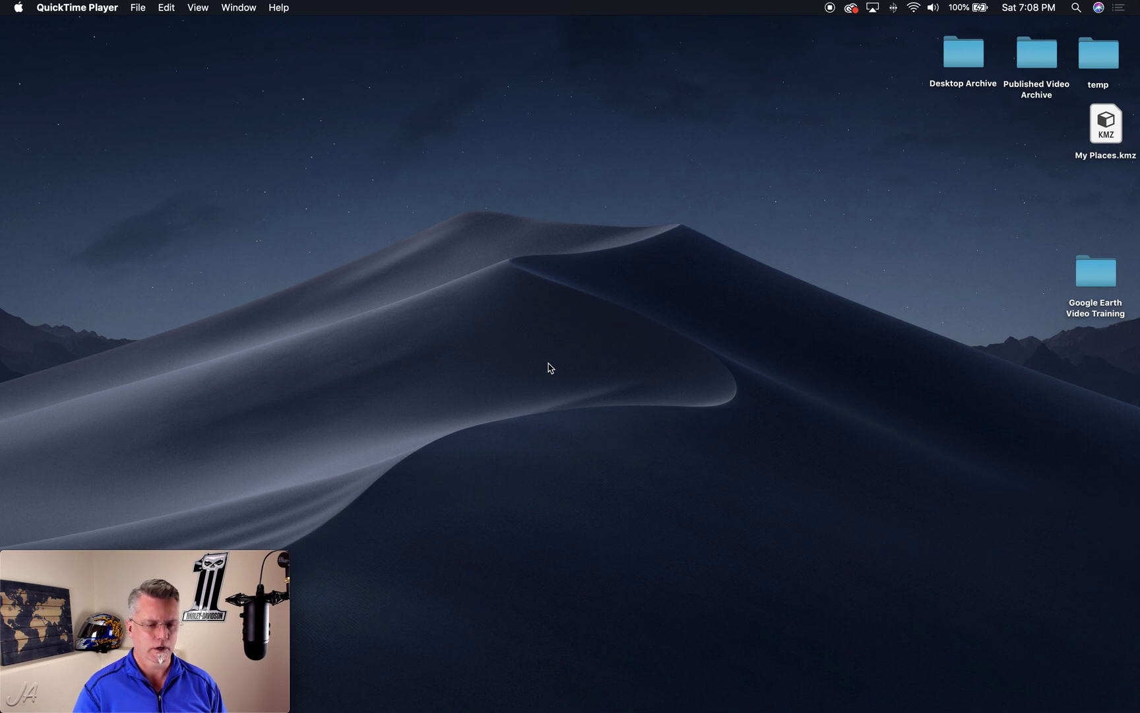
Launch Google Earth Pro
{"action": "mouse_move", "coordinate": [667, 689]}
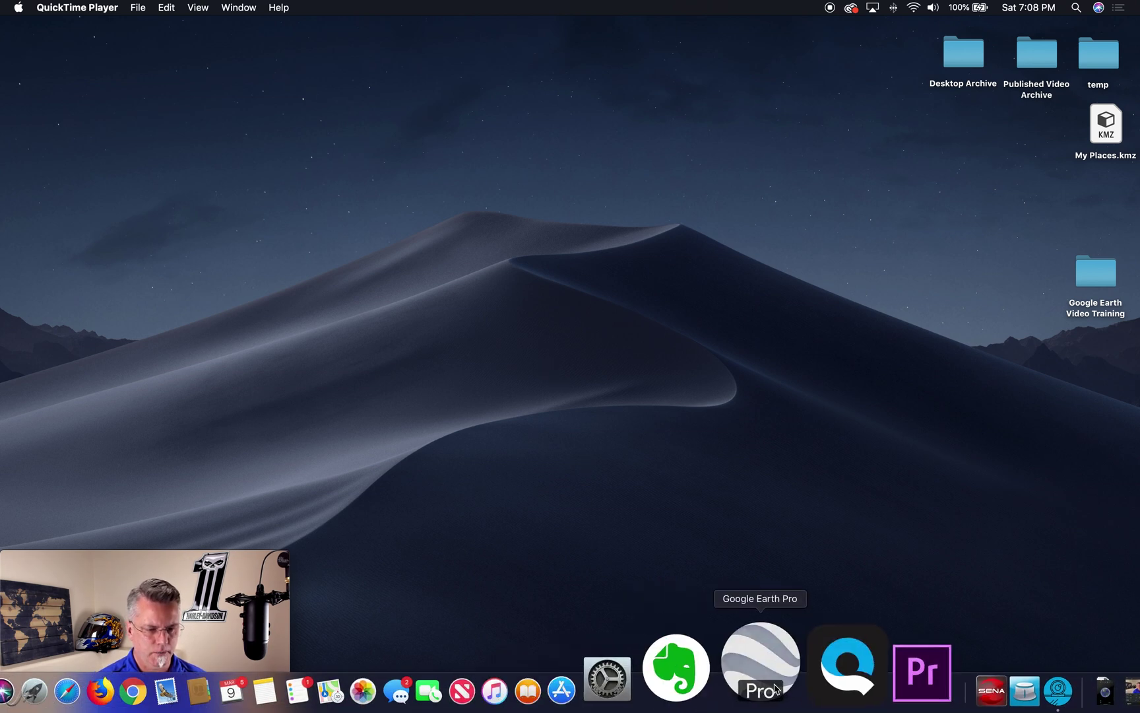
{"action": "left_click", "coordinate": [776, 690]}
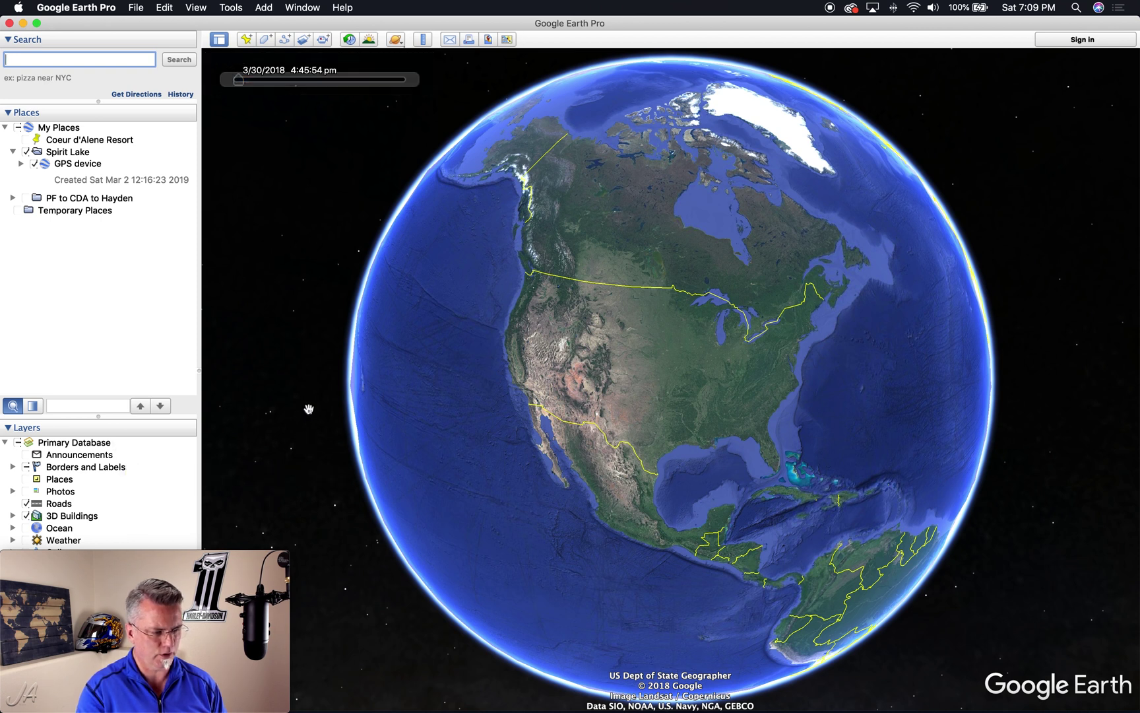
Turn on the status bar below the globe and turn it off again
{"action": "left_click", "coordinate": [232, 8]}
{"action": "mouse_move", "coordinate": [196, 8]}
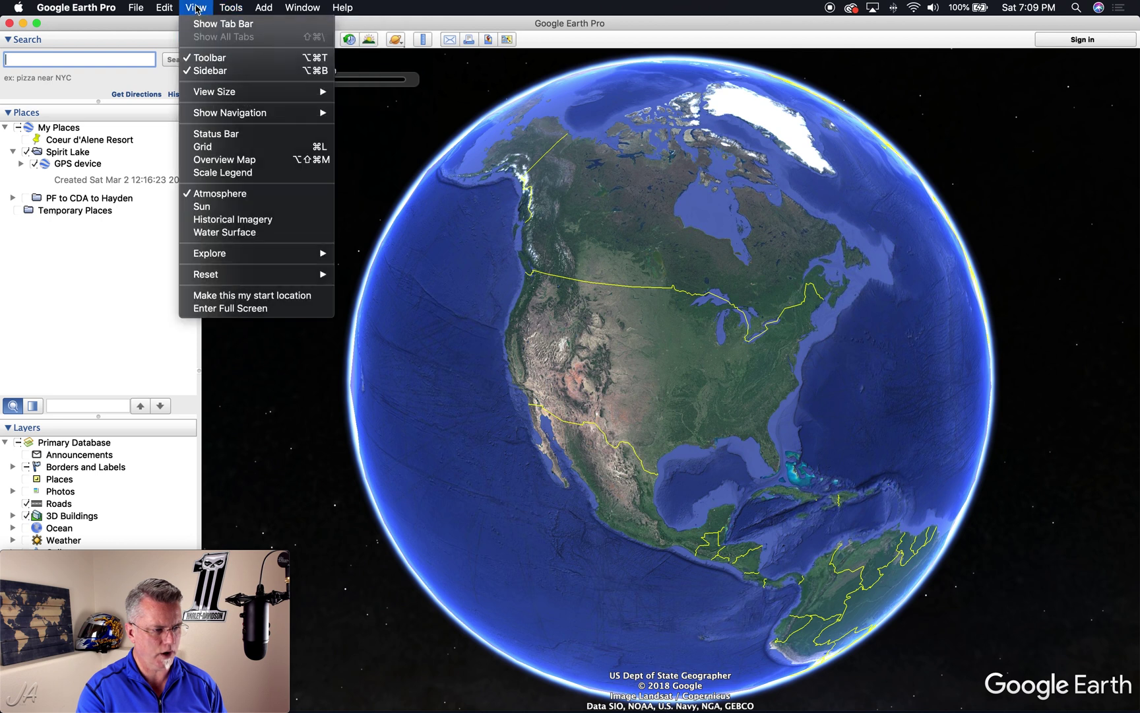
{"action": "left_click", "coordinate": [209, 136]}
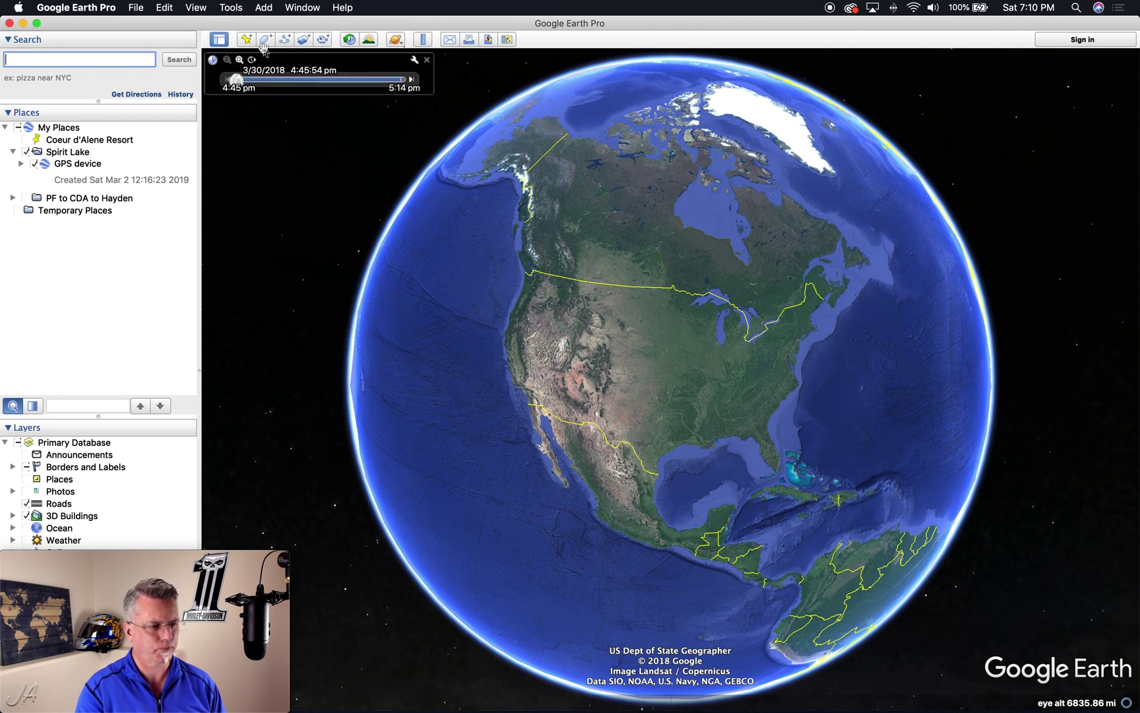
{"action": "left_click", "coordinate": [235, 9]}
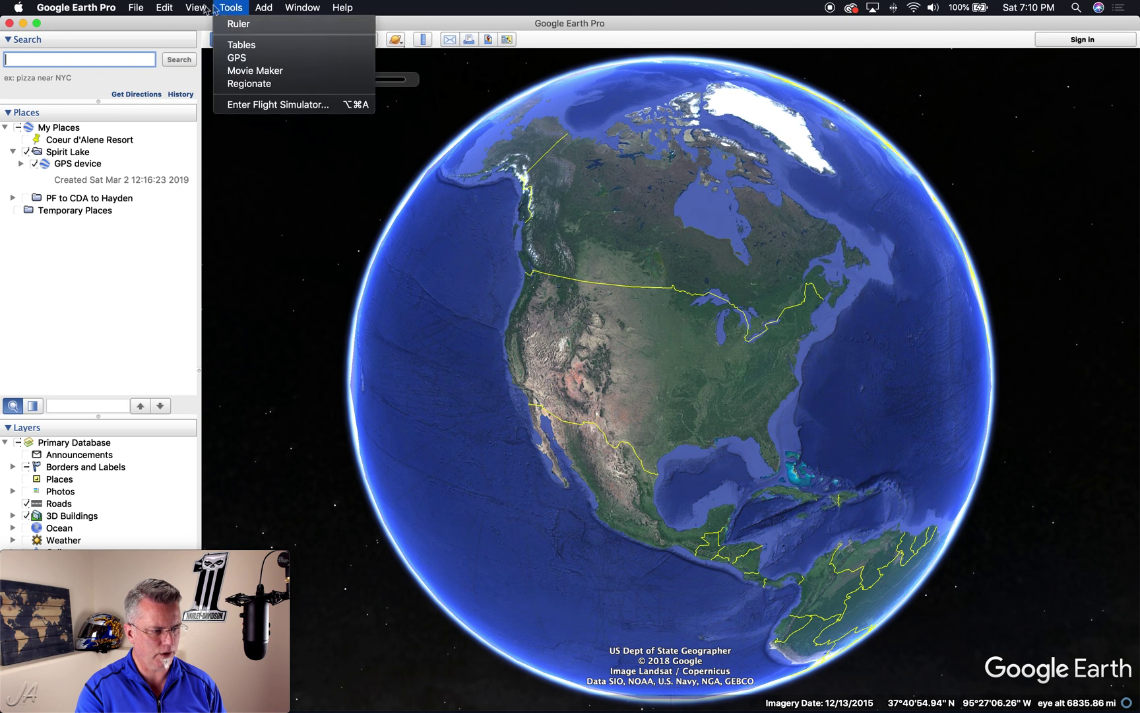
{"action": "mouse_move", "coordinate": [261, 11]}
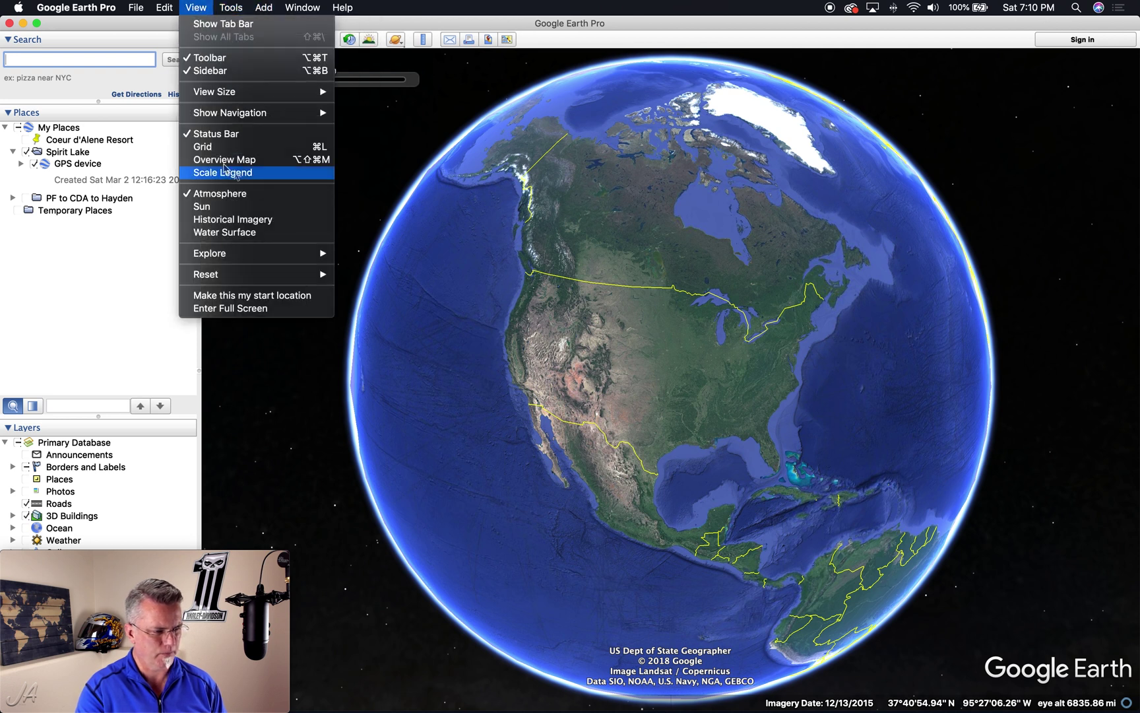
{"action": "left_click", "coordinate": [316, 219]}
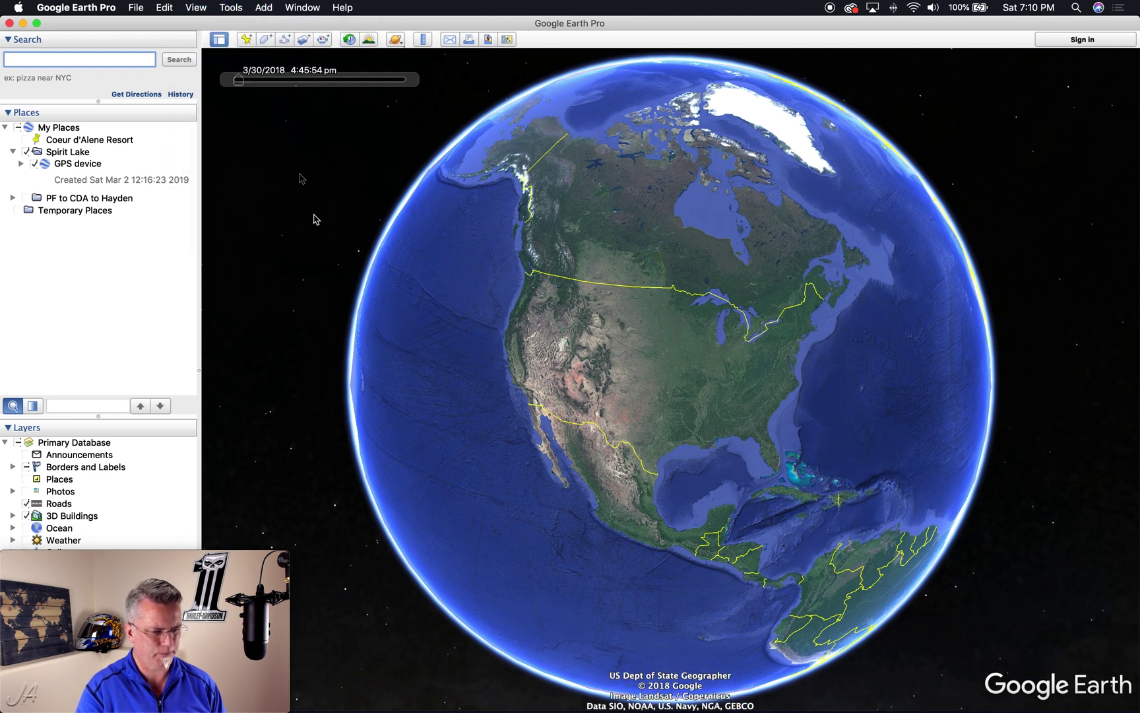
View the program's version and build information and close it
{"action": "left_click", "coordinate": [86, 9]}
{"action": "left_click", "coordinate": [93, 24]}
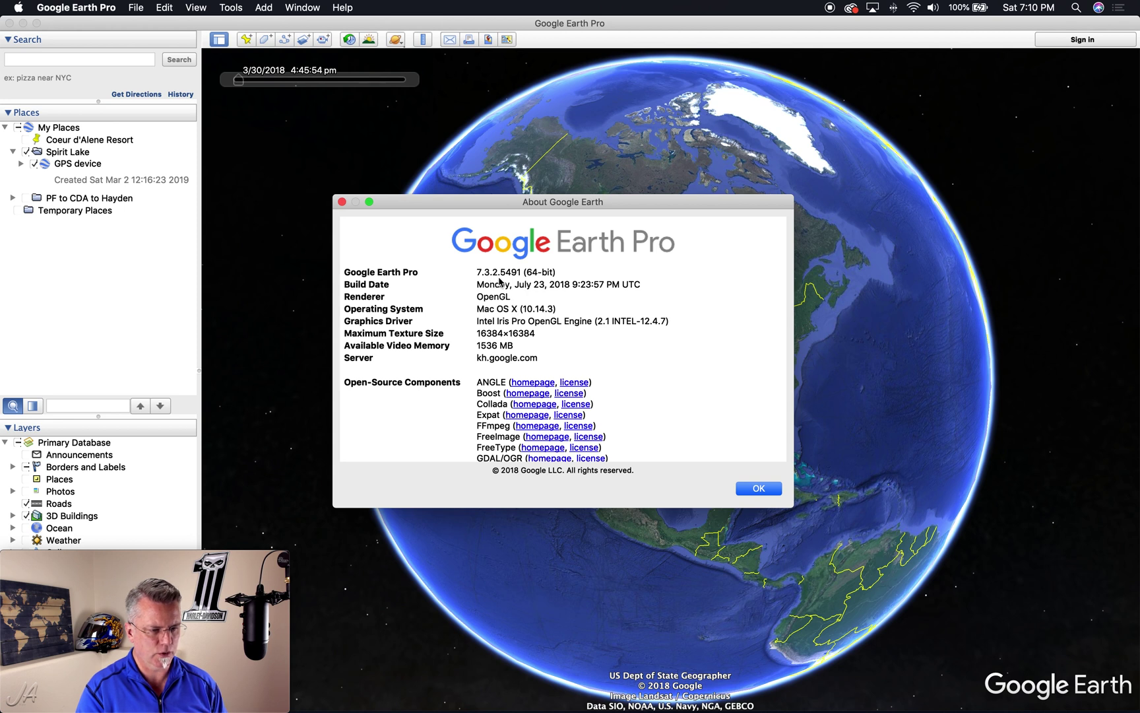
{"action": "left_click", "coordinate": [759, 488]}
Look over the 3D view preferences and leave them without saving changes
{"action": "left_click", "coordinate": [76, 7]}
{"action": "left_click", "coordinate": [73, 41]}
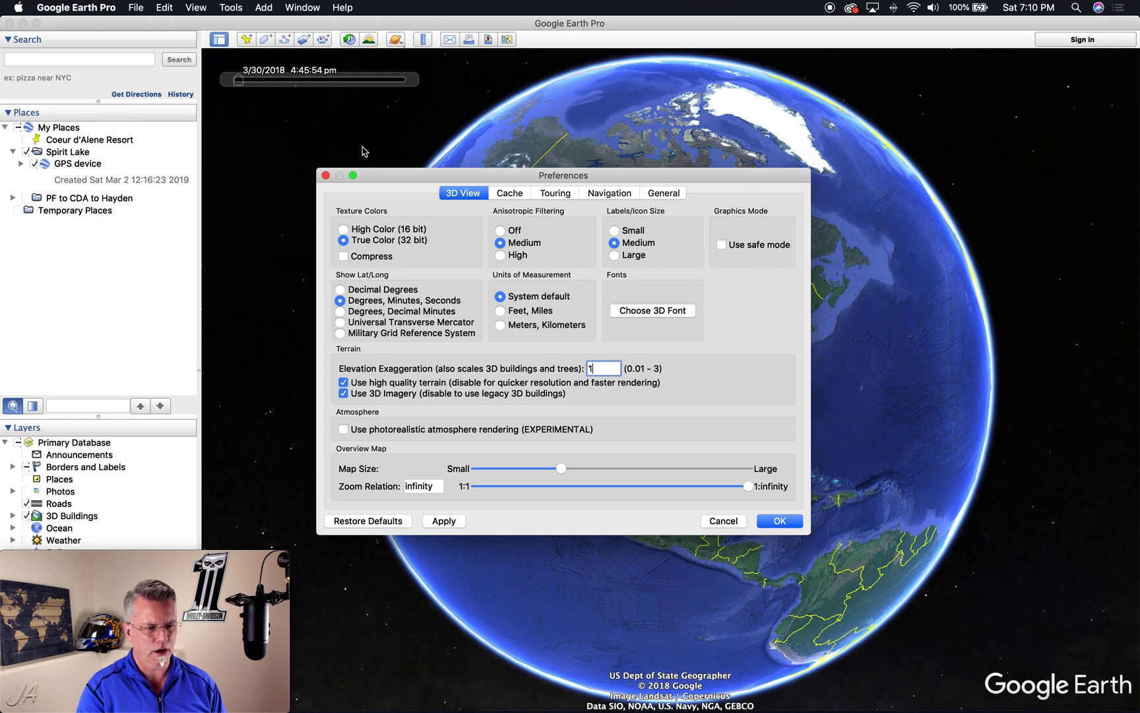
{"action": "left_click", "coordinate": [723, 520]}
Hide the toolbar above the globe and show it again
{"action": "left_click", "coordinate": [76, 7]}
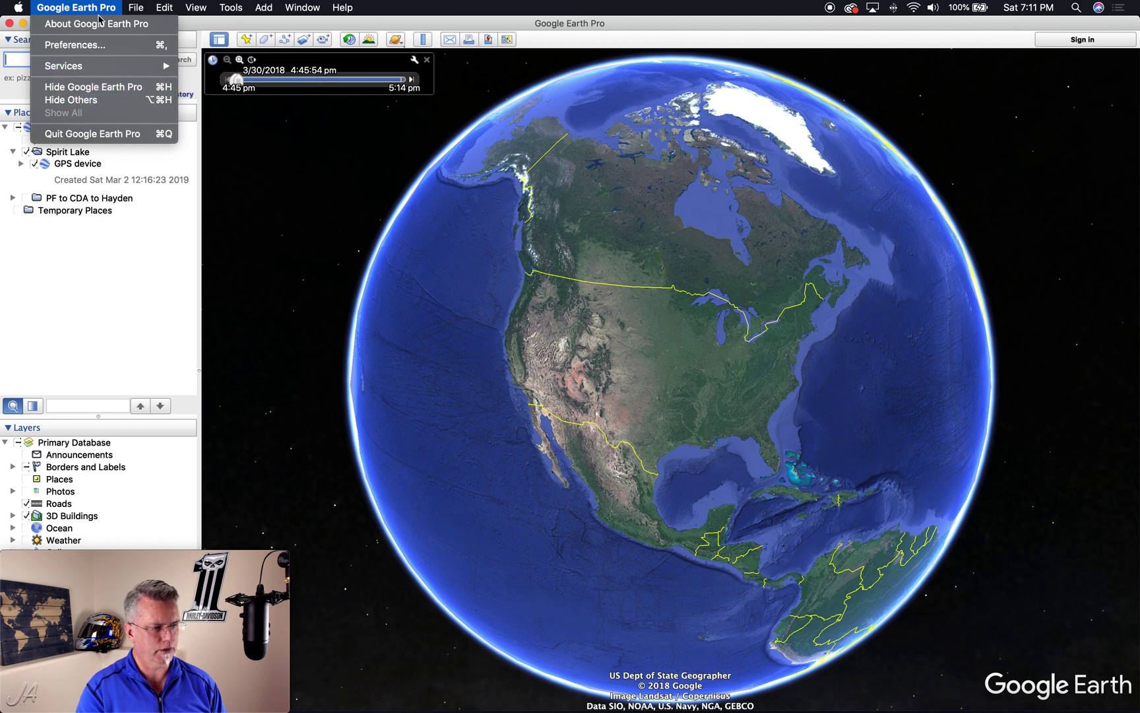
{"action": "mouse_move", "coordinate": [134, 10]}
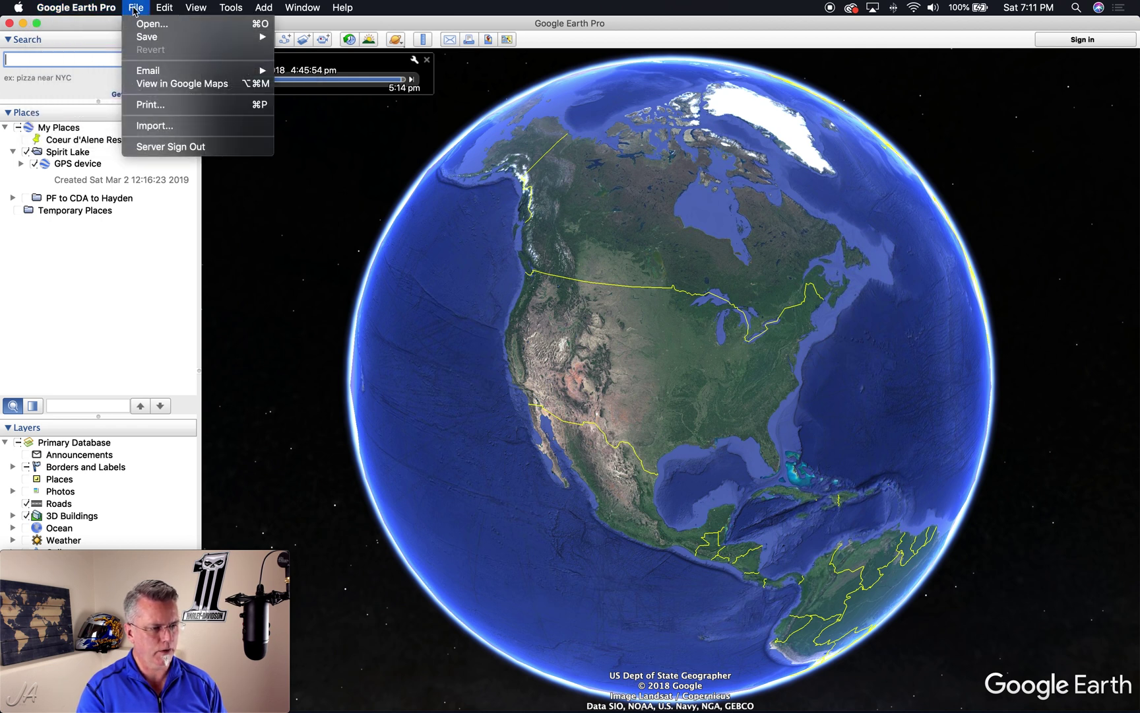
{"action": "mouse_move", "coordinate": [138, 41]}
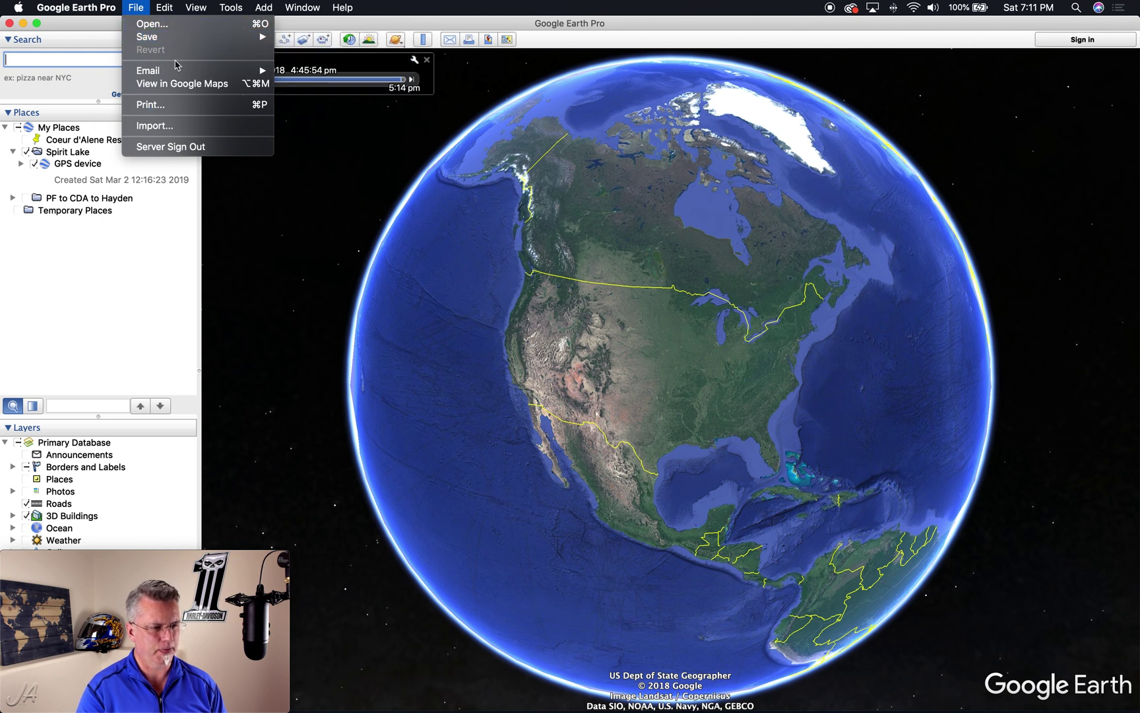
{"action": "mouse_move", "coordinate": [175, 74]}
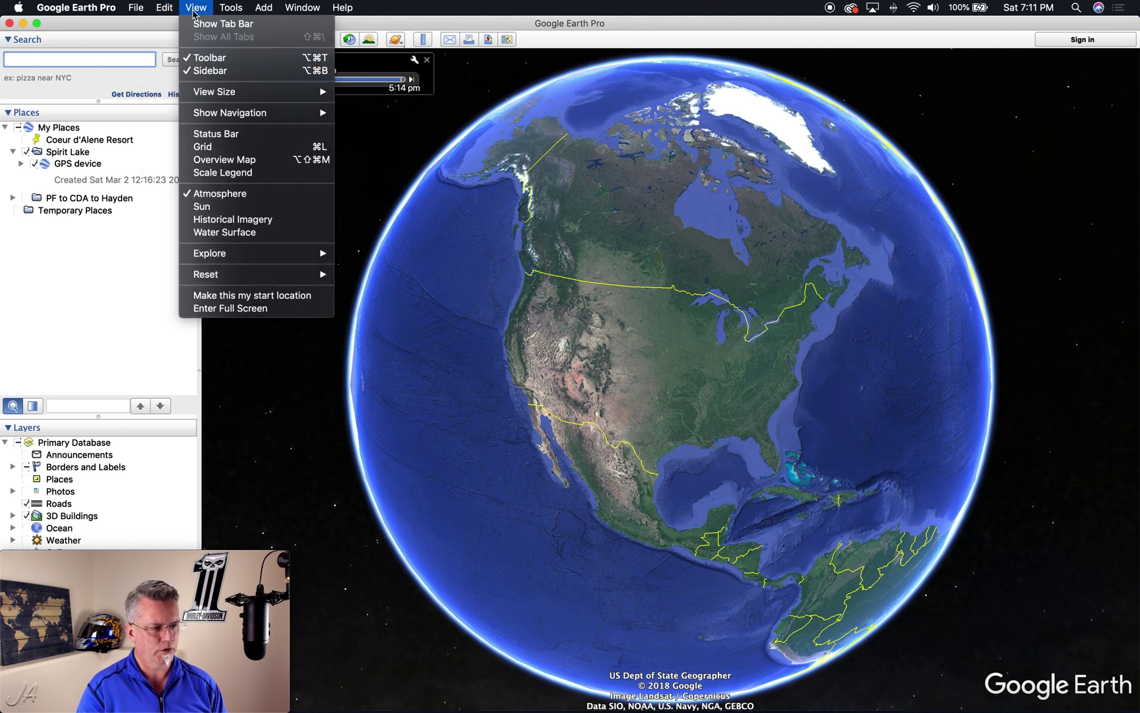
{"action": "left_click", "coordinate": [205, 61]}
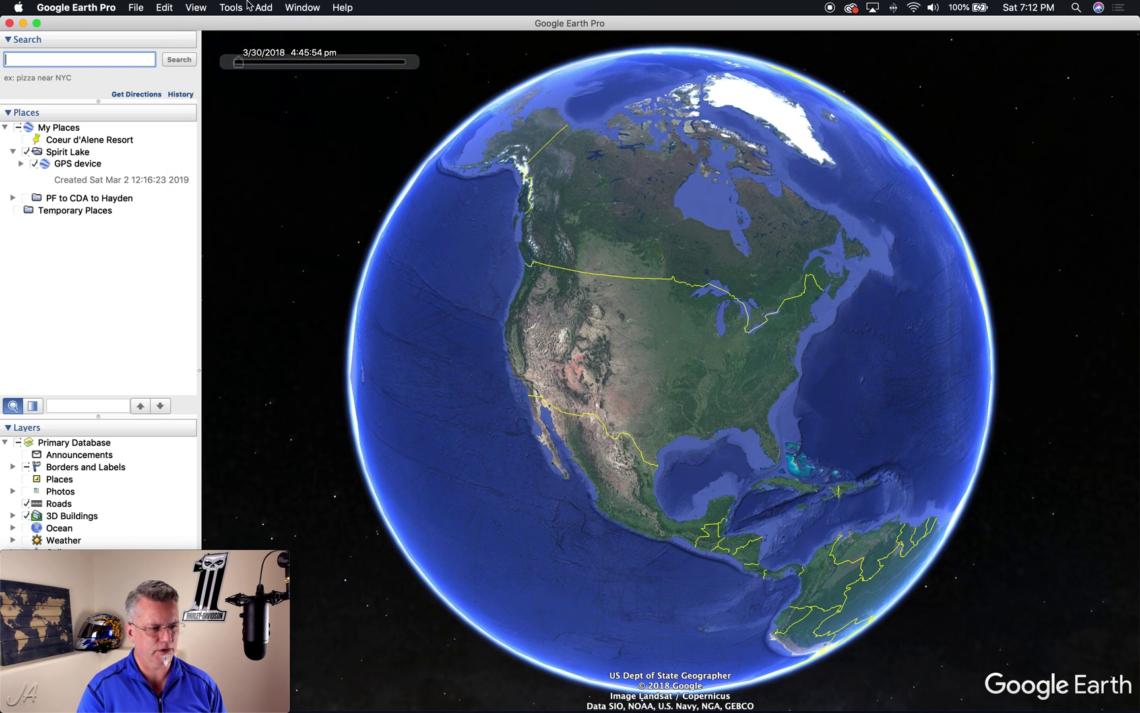
{"action": "left_click", "coordinate": [195, 8]}
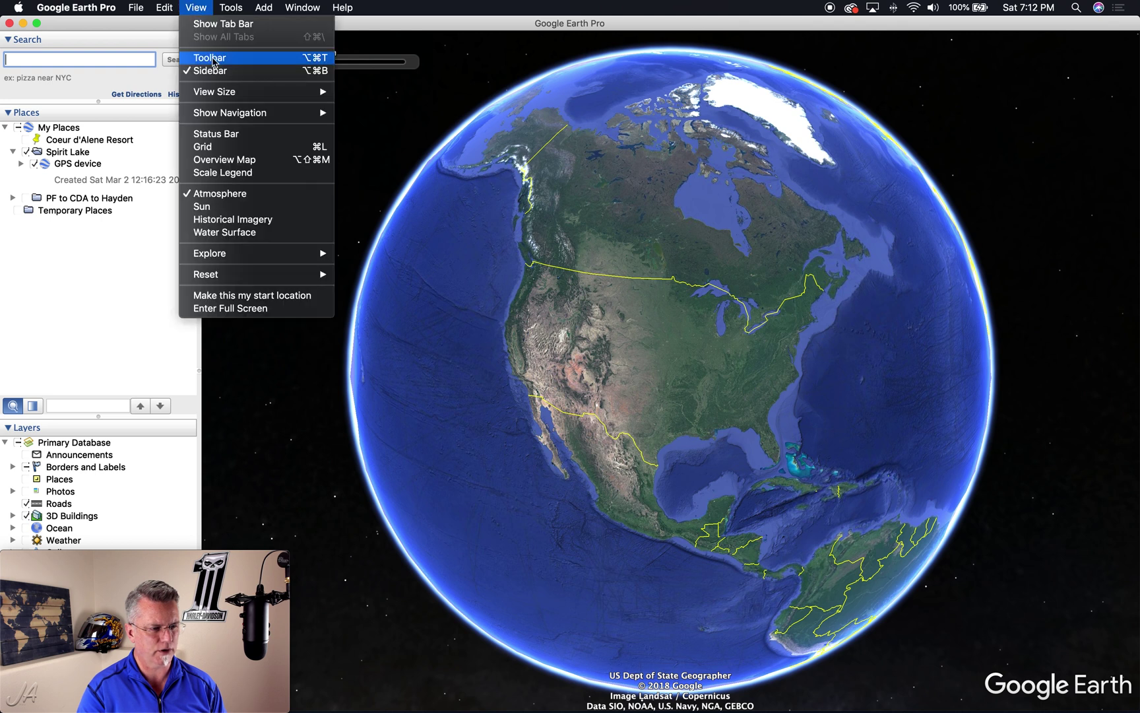
{"action": "left_click", "coordinate": [210, 58]}
Hide the sidebar with search, places and layers and bring it back
{"action": "left_click", "coordinate": [196, 8]}
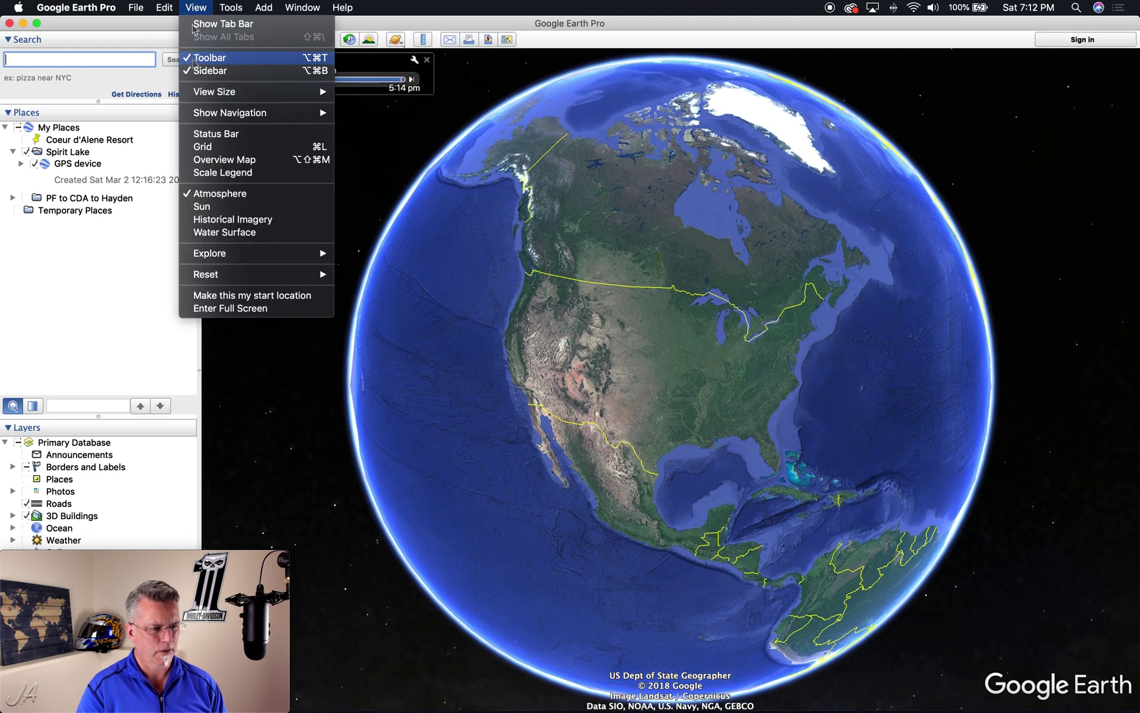
{"action": "left_click", "coordinate": [215, 72]}
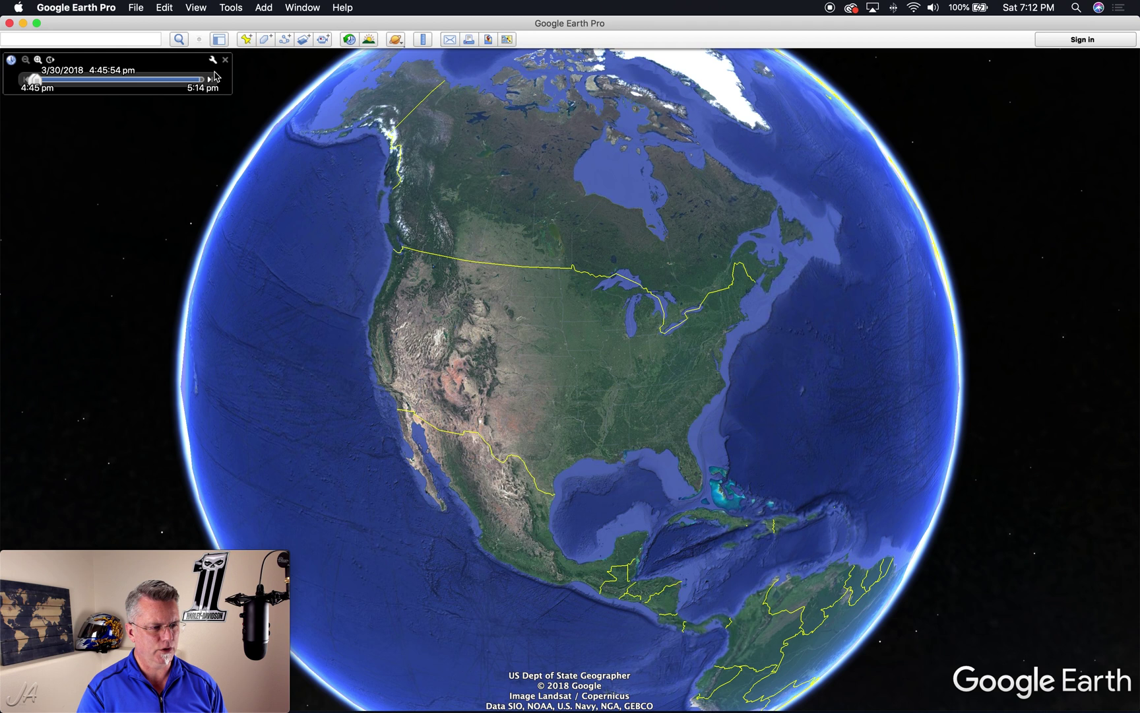
{"action": "left_click", "coordinate": [198, 8]}
{"action": "left_click", "coordinate": [203, 76]}
Set the view size to 720 x 486 (NTSC)
{"action": "left_click", "coordinate": [198, 8]}
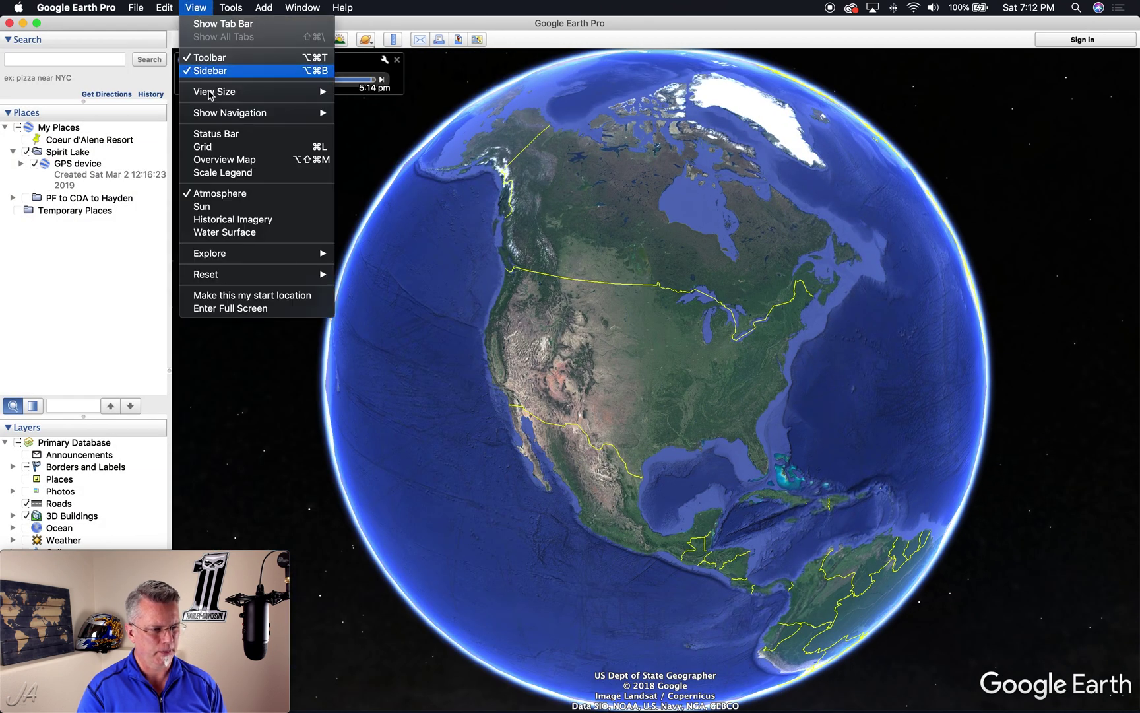
{"action": "mouse_move", "coordinate": [210, 97]}
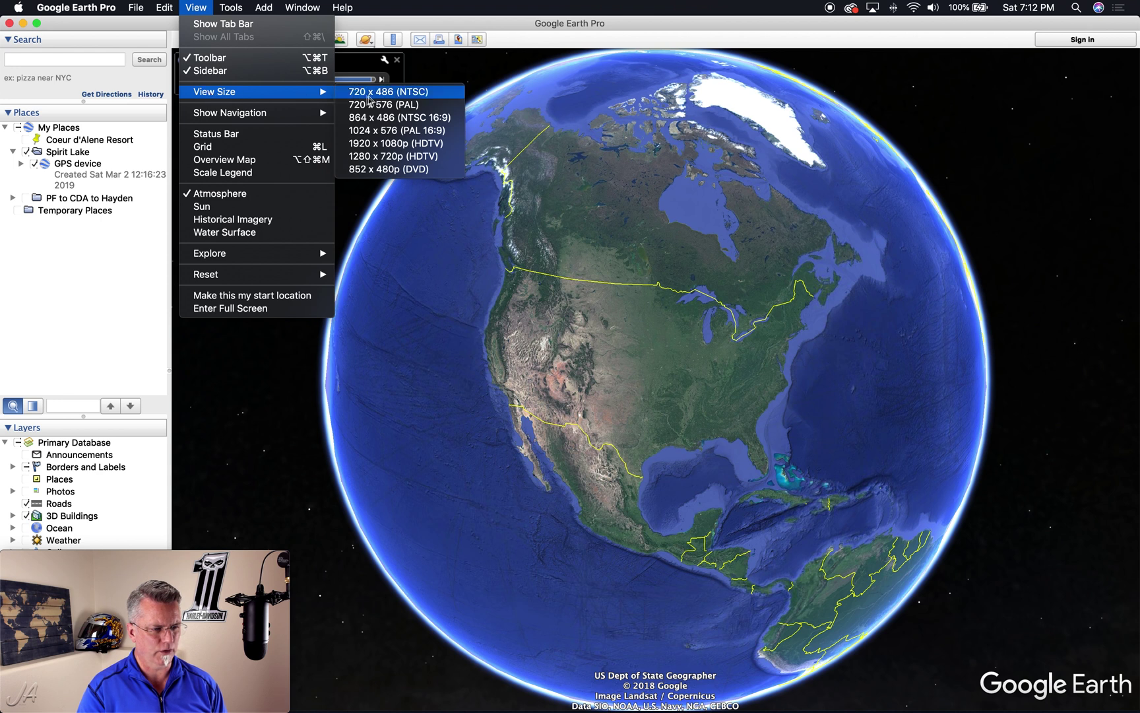
{"action": "left_click", "coordinate": [391, 93]}
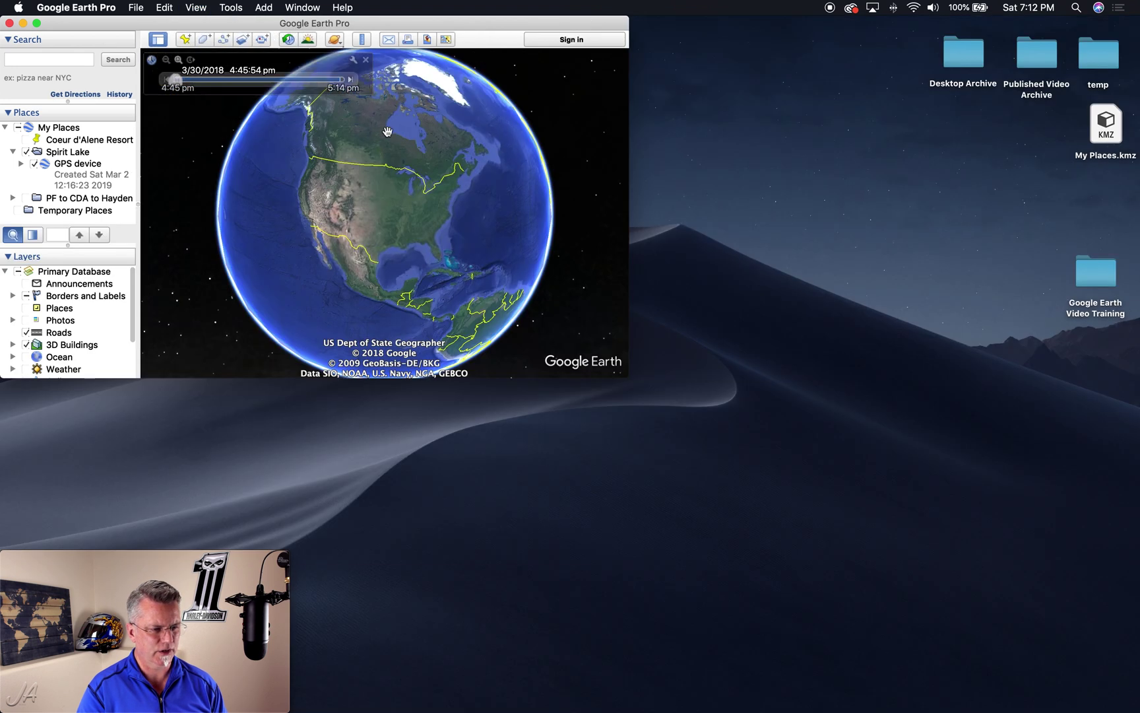
Set the view size to 1920 x 1080p (HDTV)
{"action": "left_click", "coordinate": [196, 10]}
{"action": "mouse_move", "coordinate": [235, 92]}
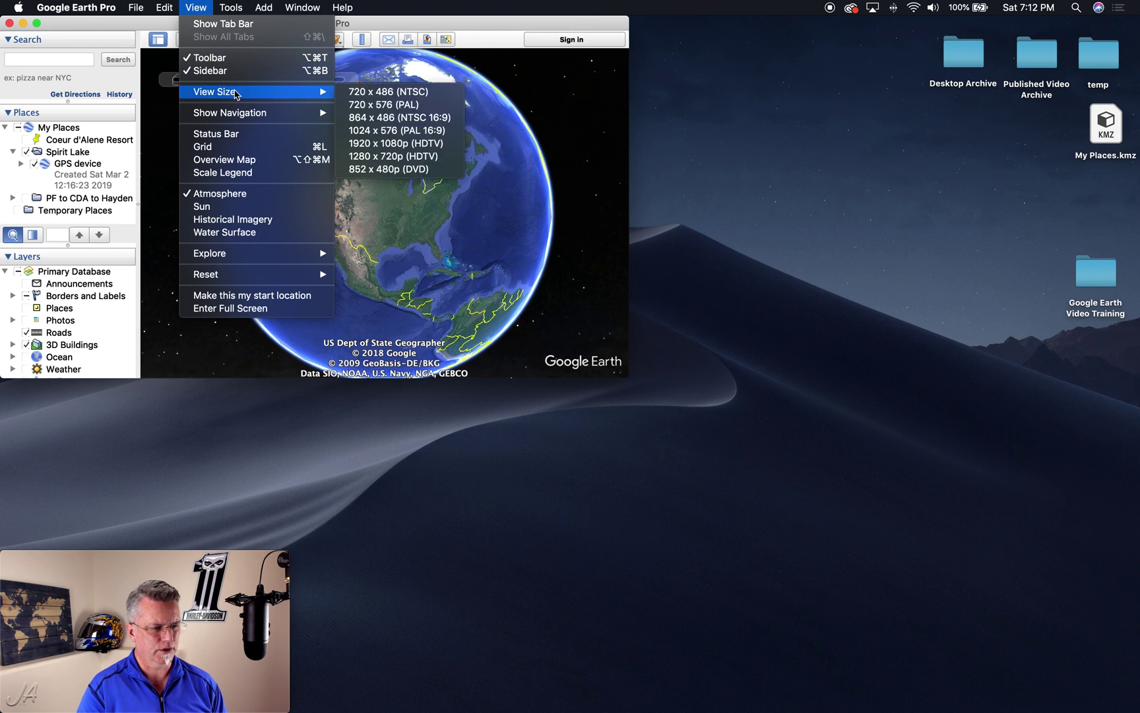
{"action": "left_click", "coordinate": [395, 144]}
Set the navigation controls on the globe to show always
{"action": "left_click", "coordinate": [196, 8]}
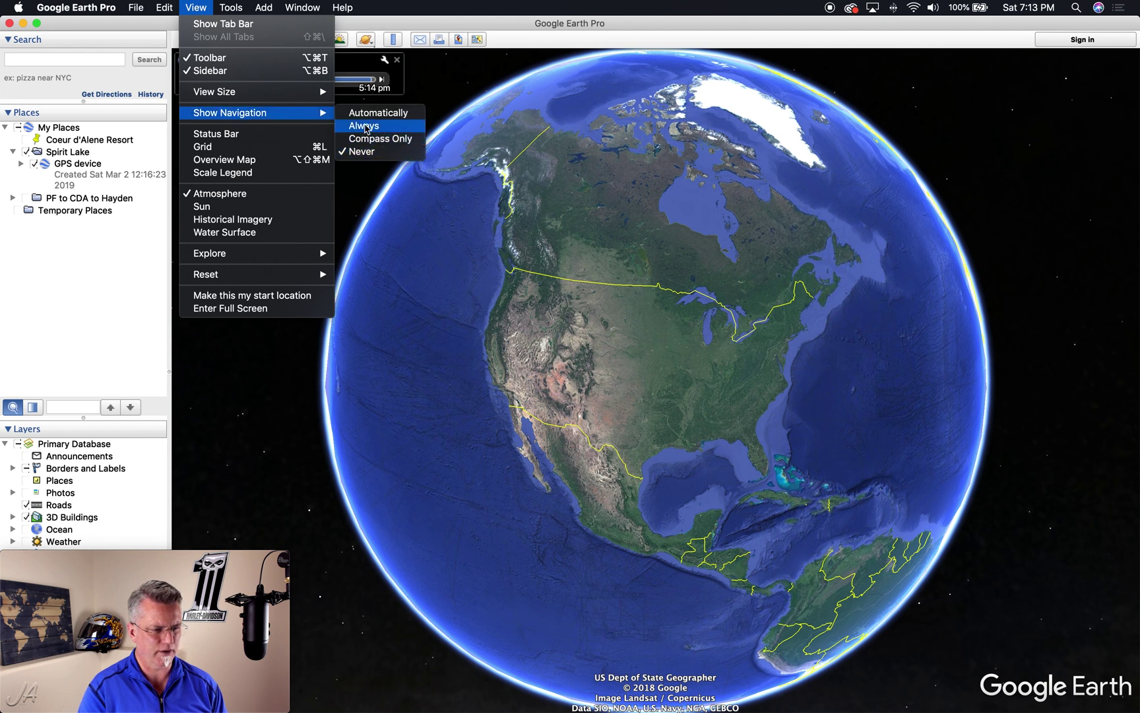
{"action": "left_click", "coordinate": [363, 126]}
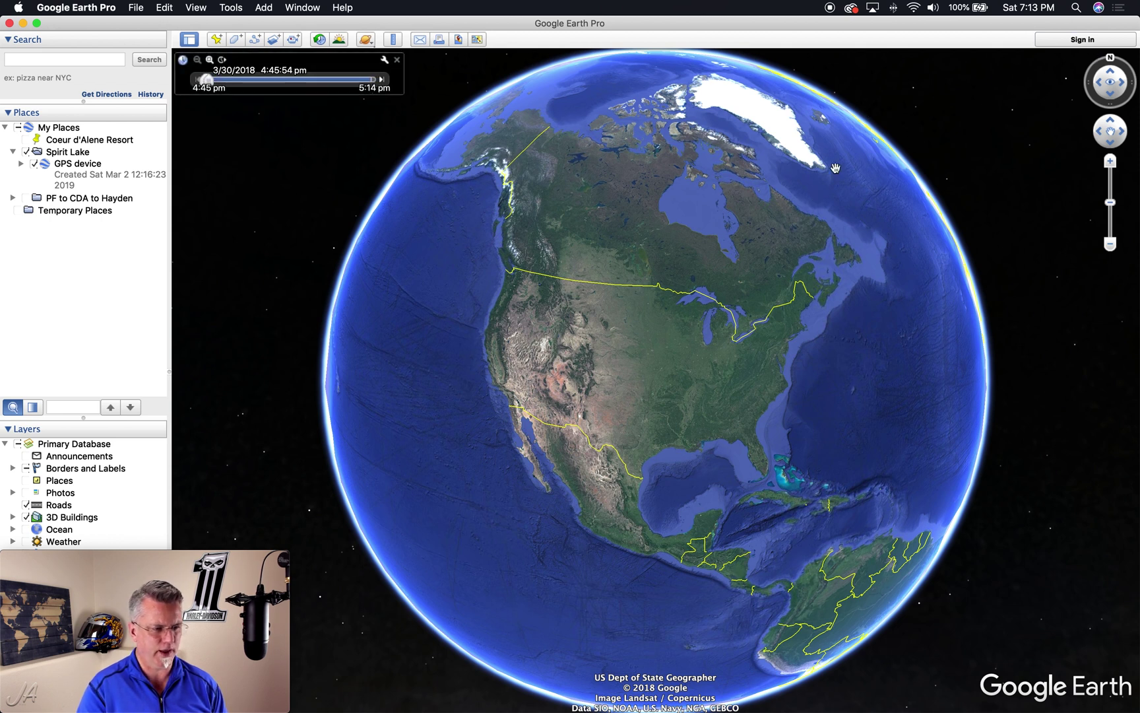
Display the latitude and longitude grid, rotate the globe to inspect it, and hide the grid again
{"action": "left_click", "coordinate": [197, 8]}
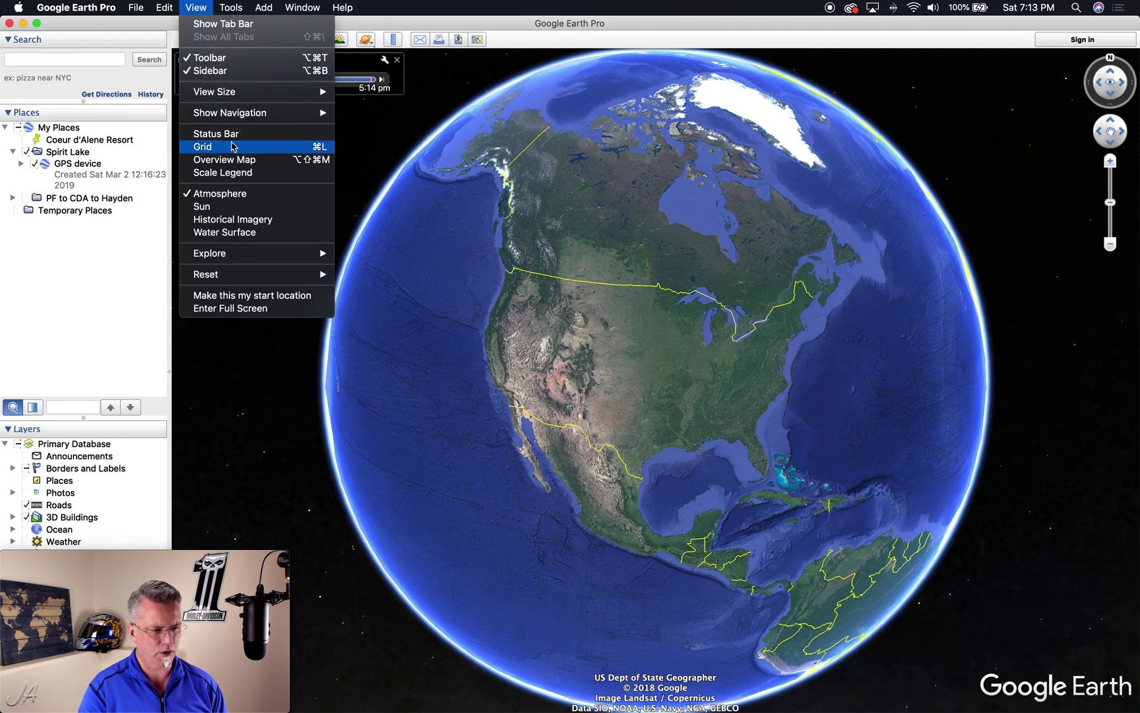
{"action": "left_click", "coordinate": [210, 151]}
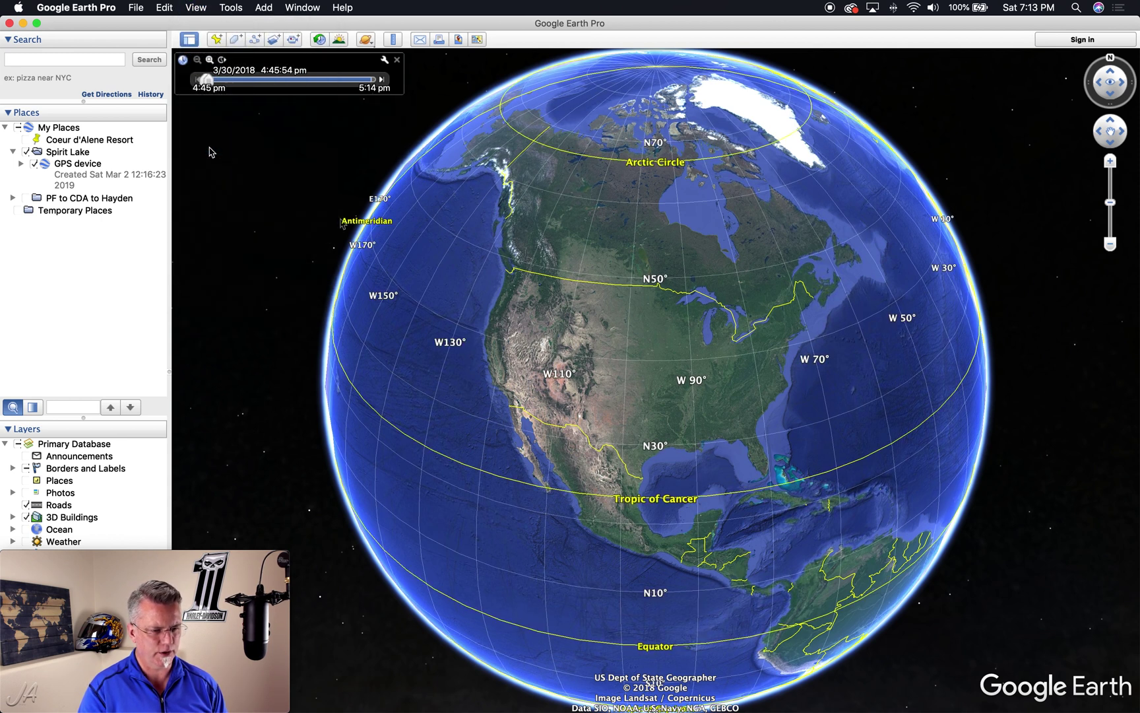
{"action": "left_click_drag", "start_coordinate": [638, 421], "coordinate": [640, 362]}
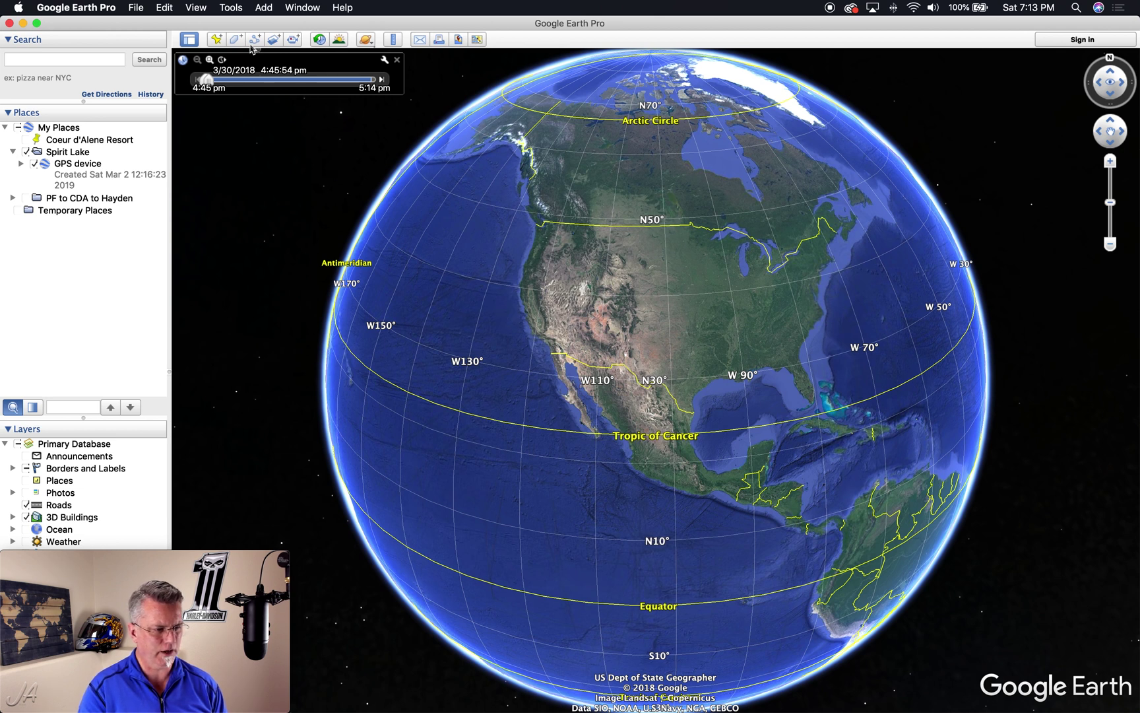
{"action": "left_click", "coordinate": [231, 8]}
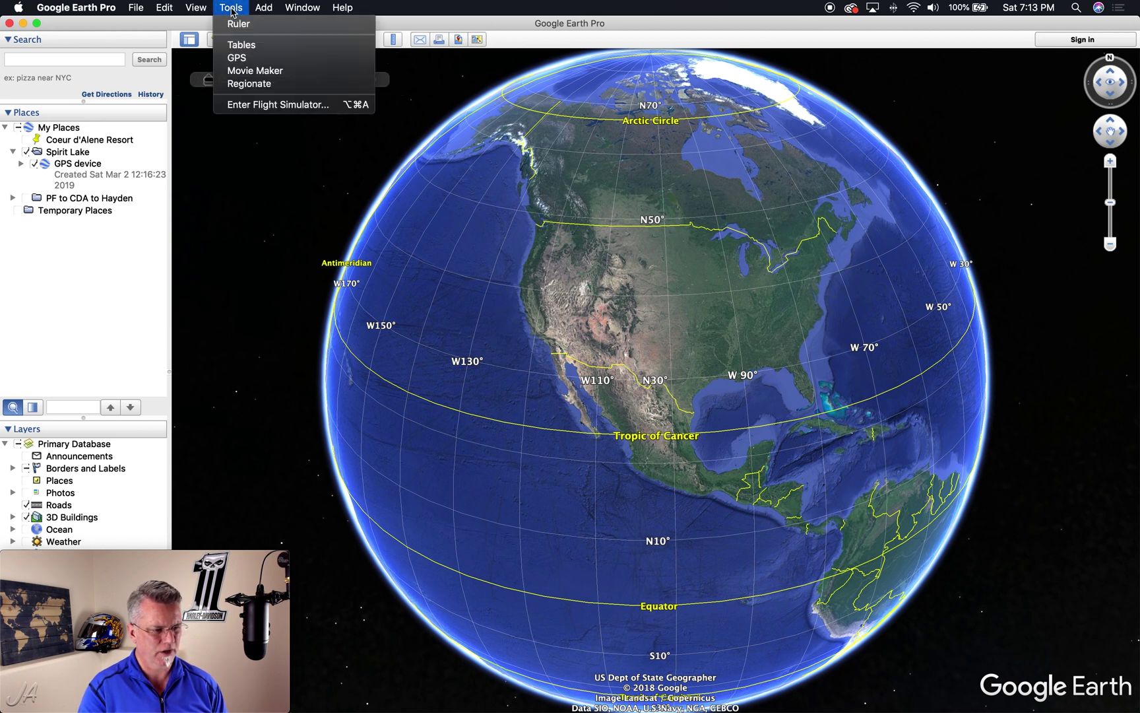
{"action": "mouse_move", "coordinate": [196, 8]}
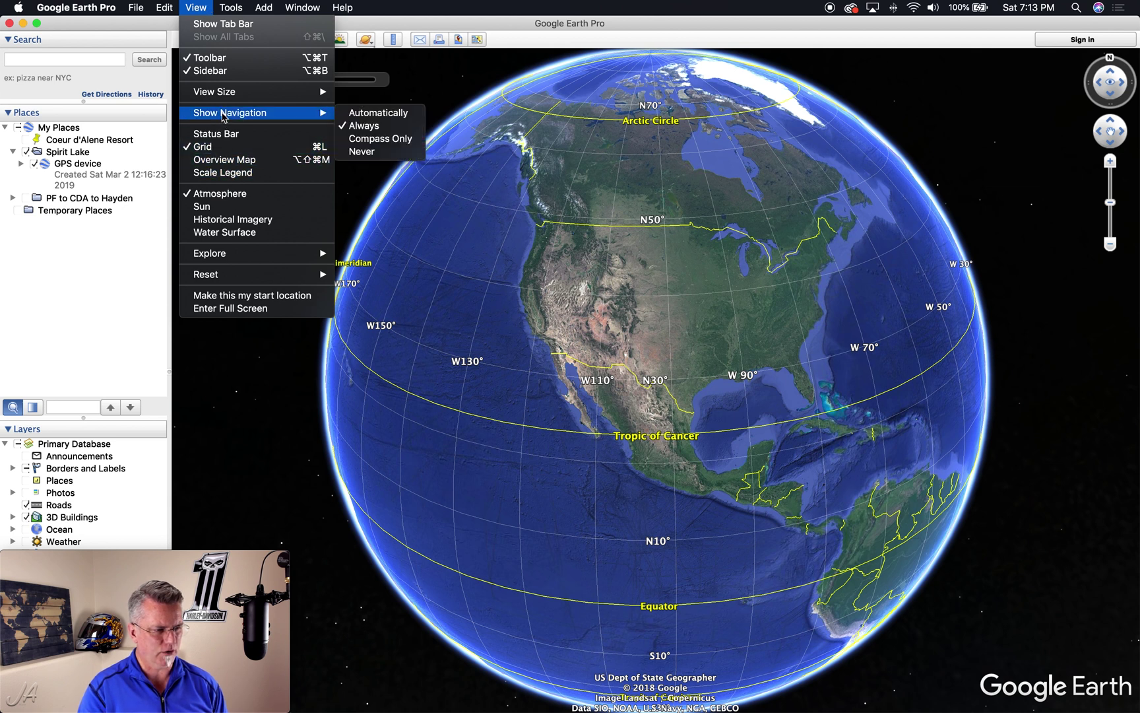
{"action": "left_click", "coordinate": [205, 148]}
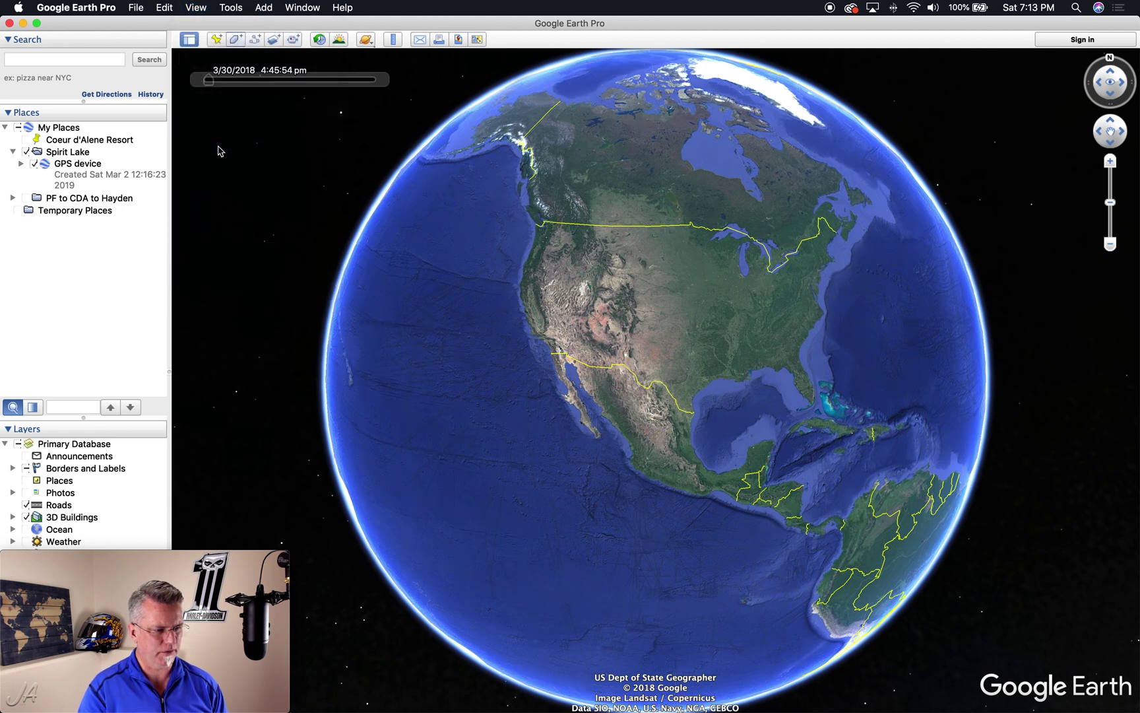
Display the overview map
{"action": "left_click", "coordinate": [200, 9]}
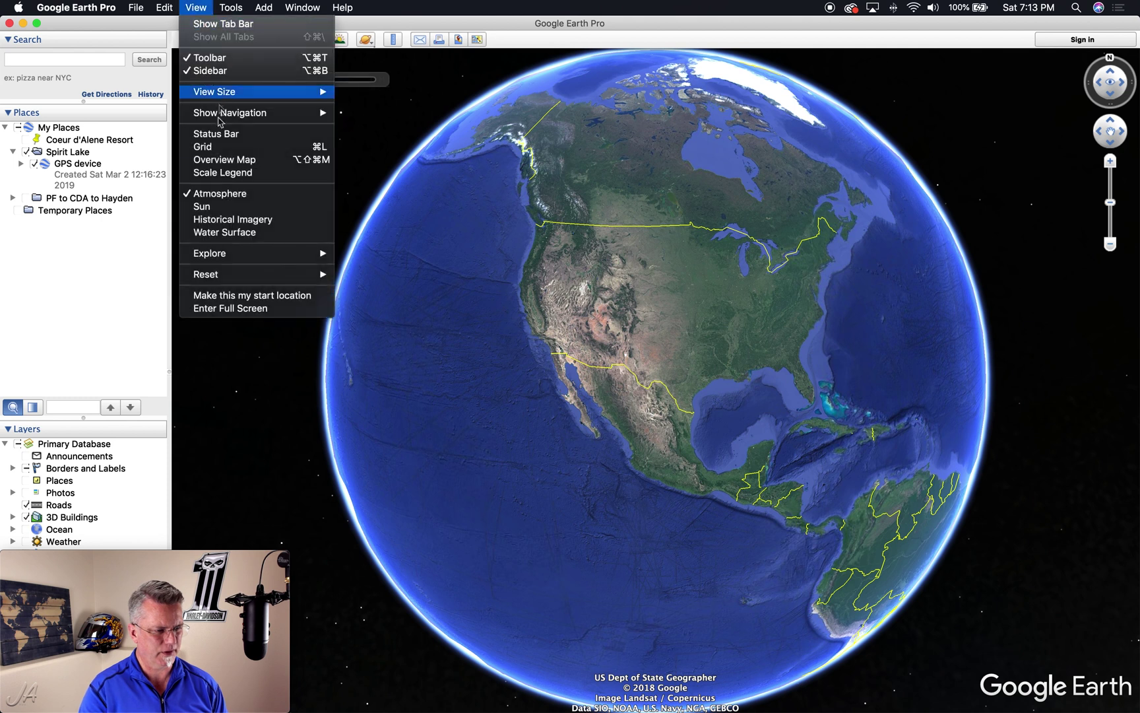
{"action": "left_click", "coordinate": [221, 161]}
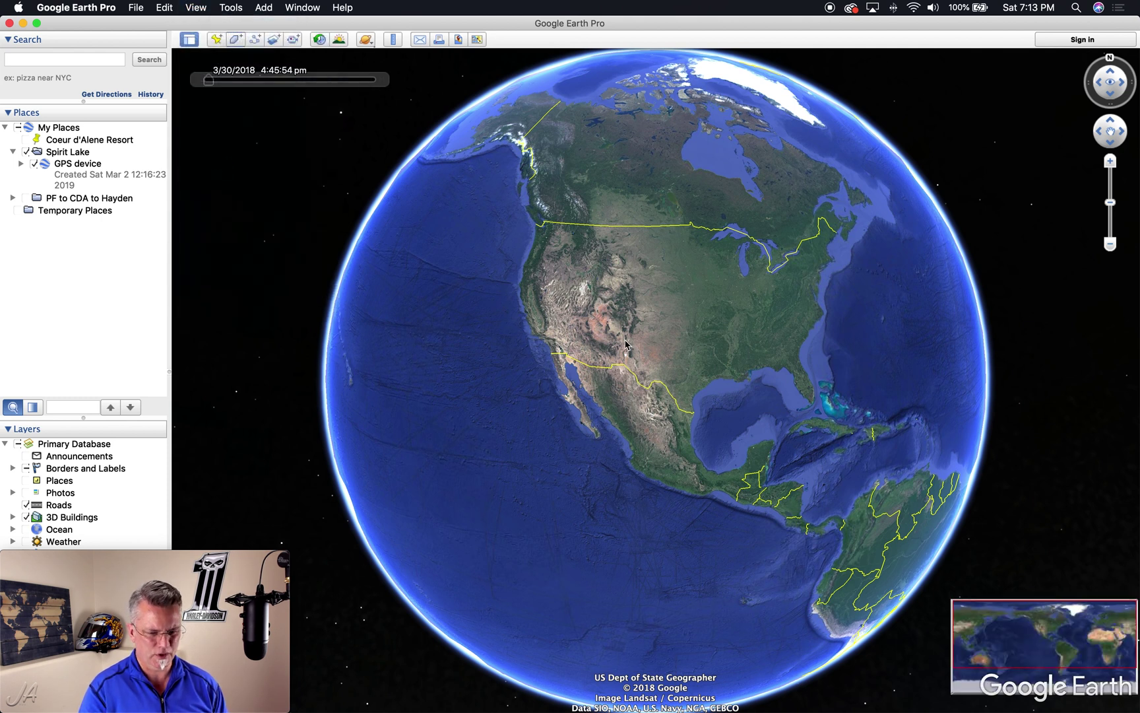
Move and zoom over the southwestern United States and the Pacific to examine how the overview map tracks the view
{"action": "double_click", "coordinate": [645, 339]}
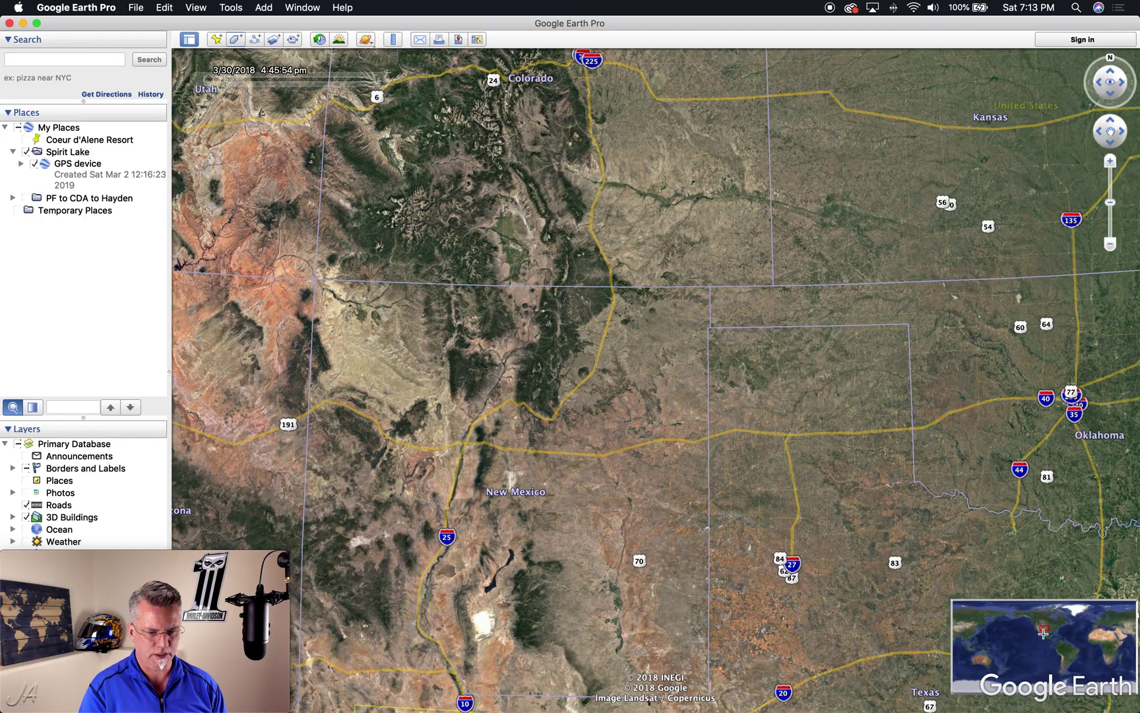
{"action": "left_click_drag", "start_coordinate": [709, 444], "coordinate": [752, 428]}
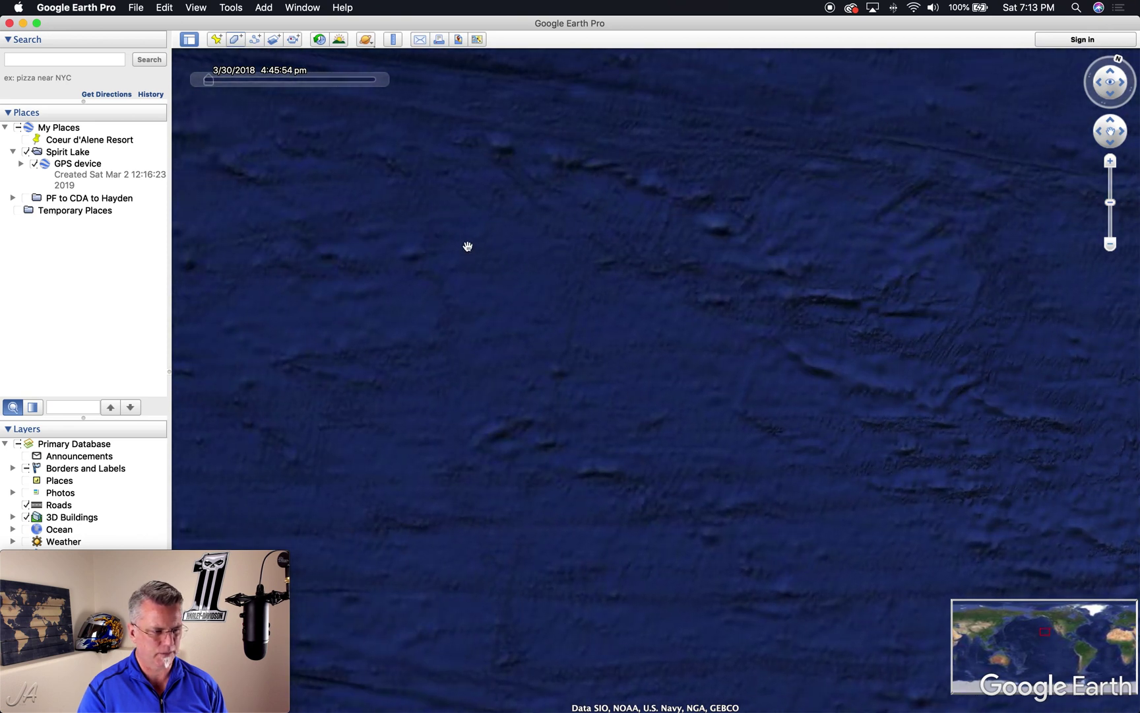
{"action": "scroll", "coordinate": [443, 250], "scroll_direction": "down", "scroll_amount": 10}
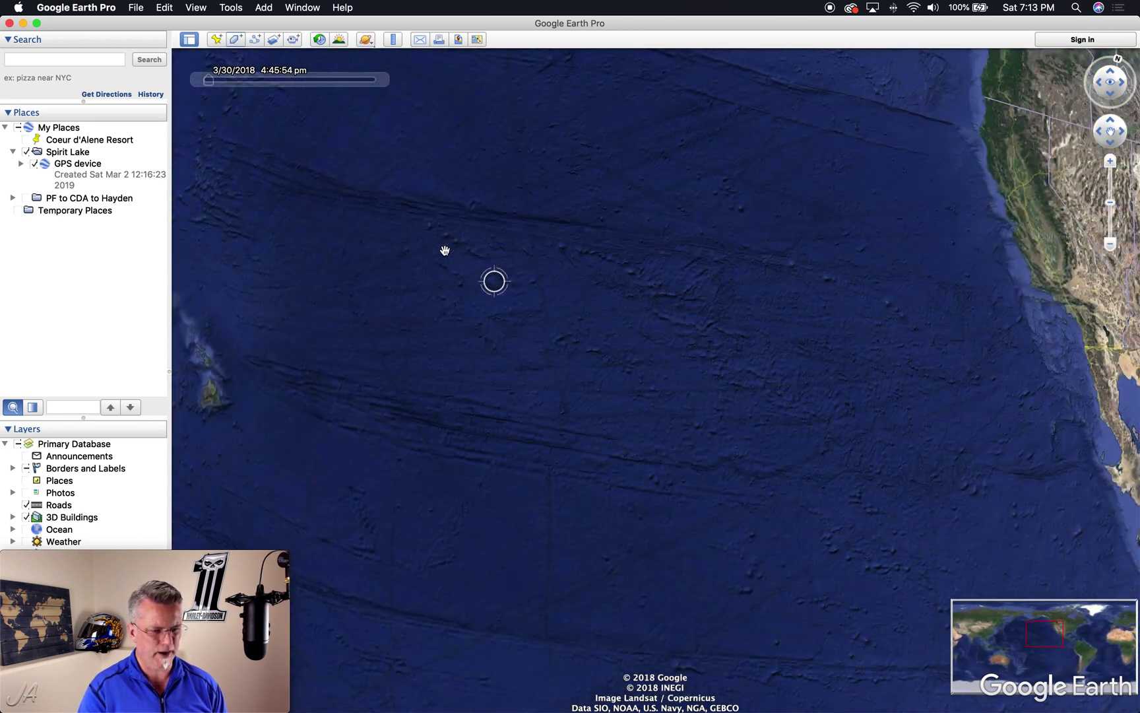
{"action": "scroll", "coordinate": [445, 250], "scroll_direction": "up", "scroll_amount": 3}
{"action": "scroll", "coordinate": [444, 251], "scroll_direction": "down", "scroll_amount": 3}
{"action": "scroll", "coordinate": [445, 250], "scroll_direction": "up", "scroll_amount": 3}
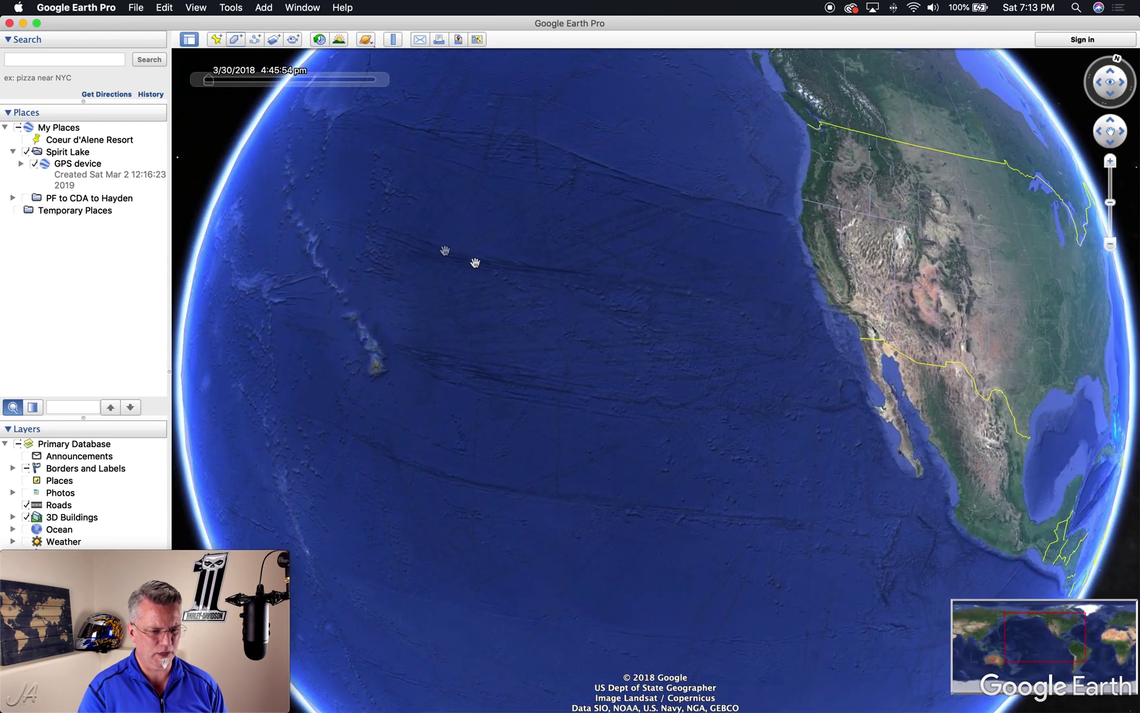
Check how the overview map follows a wider view of the globe and hide the overview map
{"action": "scroll", "coordinate": [569, 313], "scroll_direction": "down", "scroll_amount": 5}
{"action": "scroll", "coordinate": [570, 313], "scroll_direction": "up", "scroll_amount": 3}
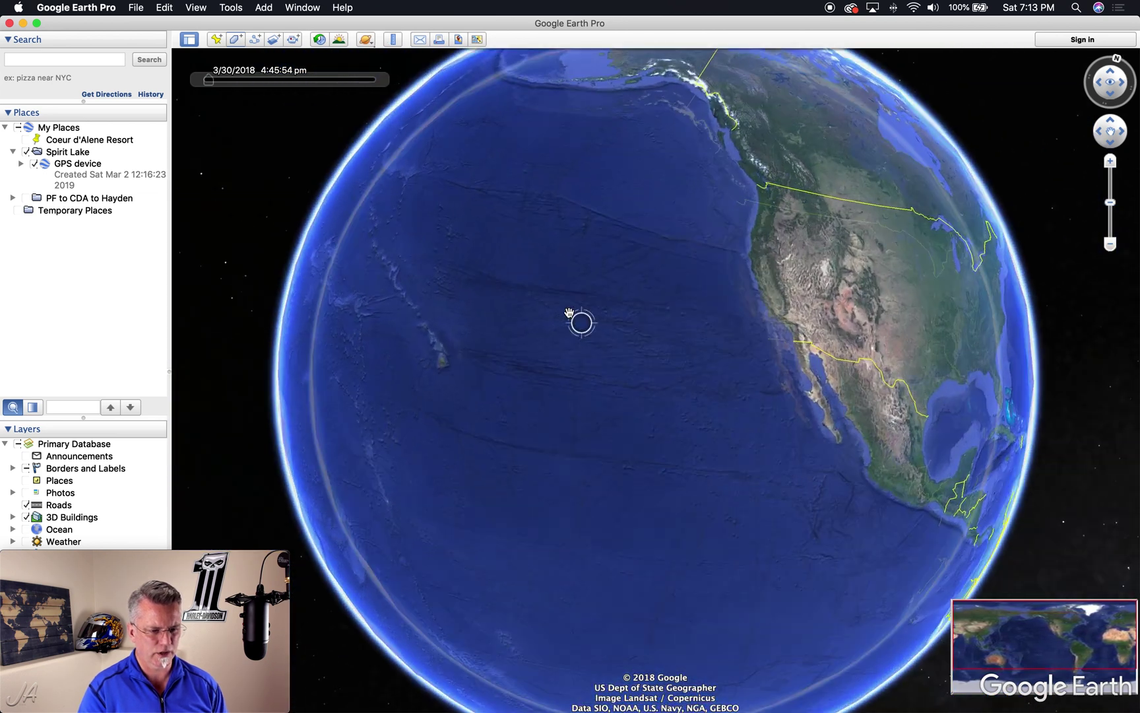
{"action": "left_click_drag", "start_coordinate": [557, 279], "coordinate": [320, 292]}
{"action": "left_click", "coordinate": [196, 8]}
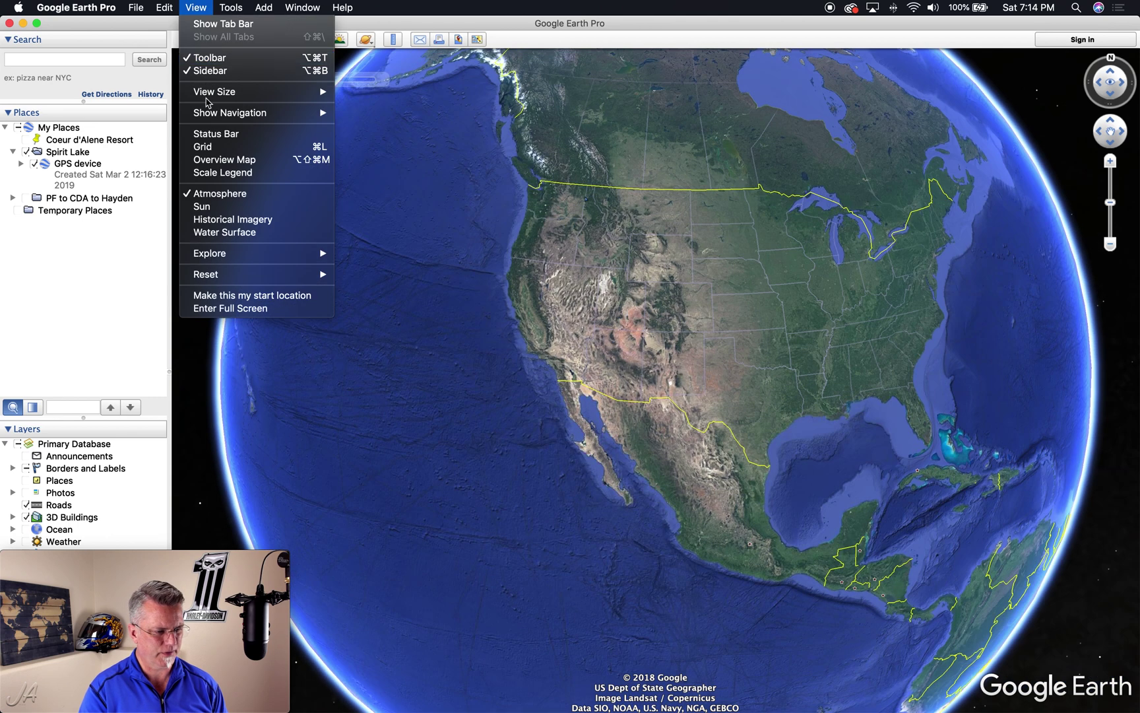
{"action": "left_click", "coordinate": [374, 310]}
{"action": "left_click_drag", "start_coordinate": [374, 310], "coordinate": [580, 394]}
{"action": "double_click", "coordinate": [332, 320]}
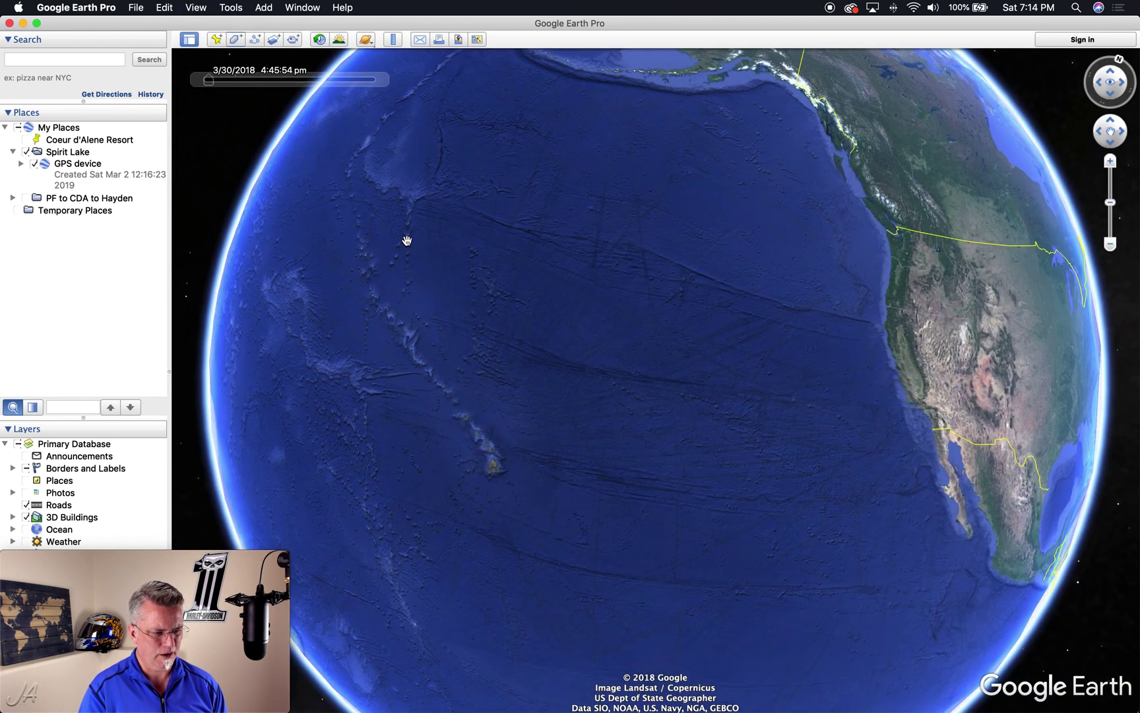
Turn off the atmosphere around the globe to compare its appearance, and turn the atmosphere back on
{"action": "left_click", "coordinate": [196, 8]}
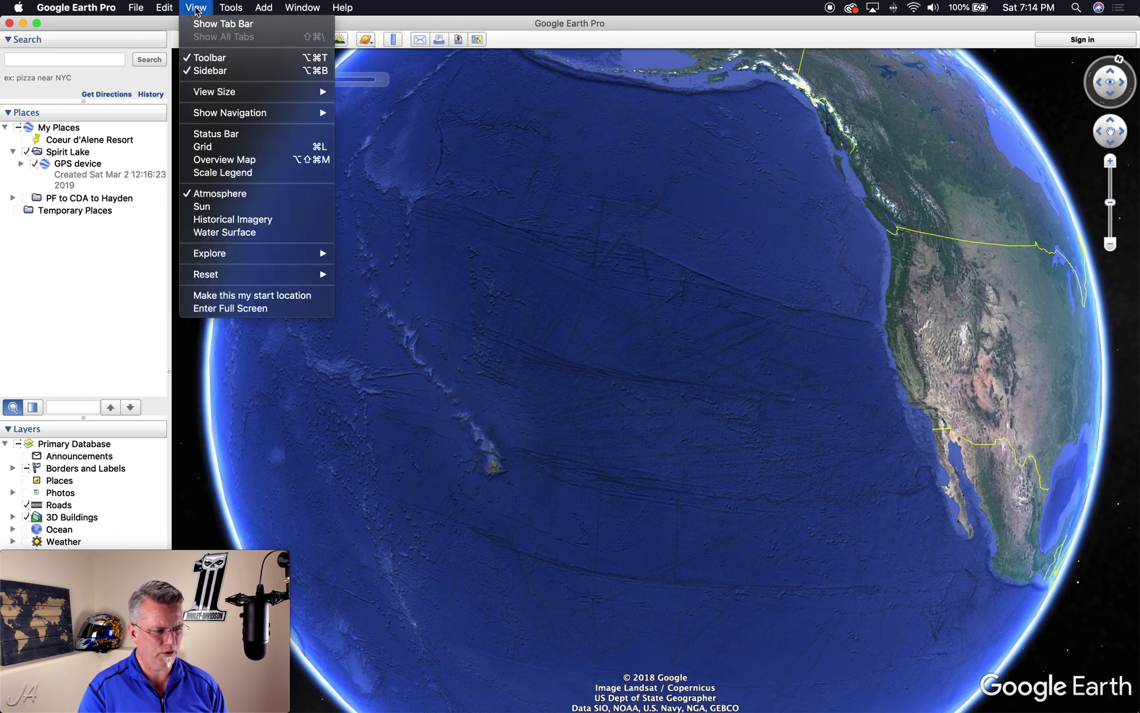
{"action": "left_click", "coordinate": [216, 206]}
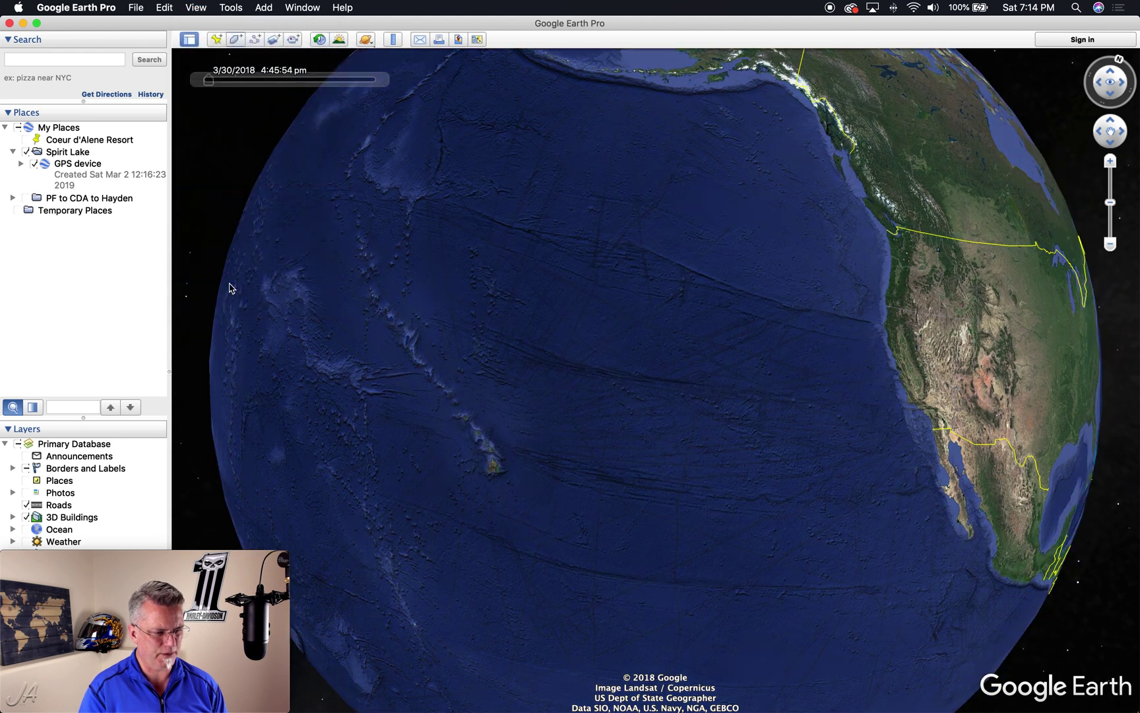
{"action": "left_click", "coordinate": [196, 7]}
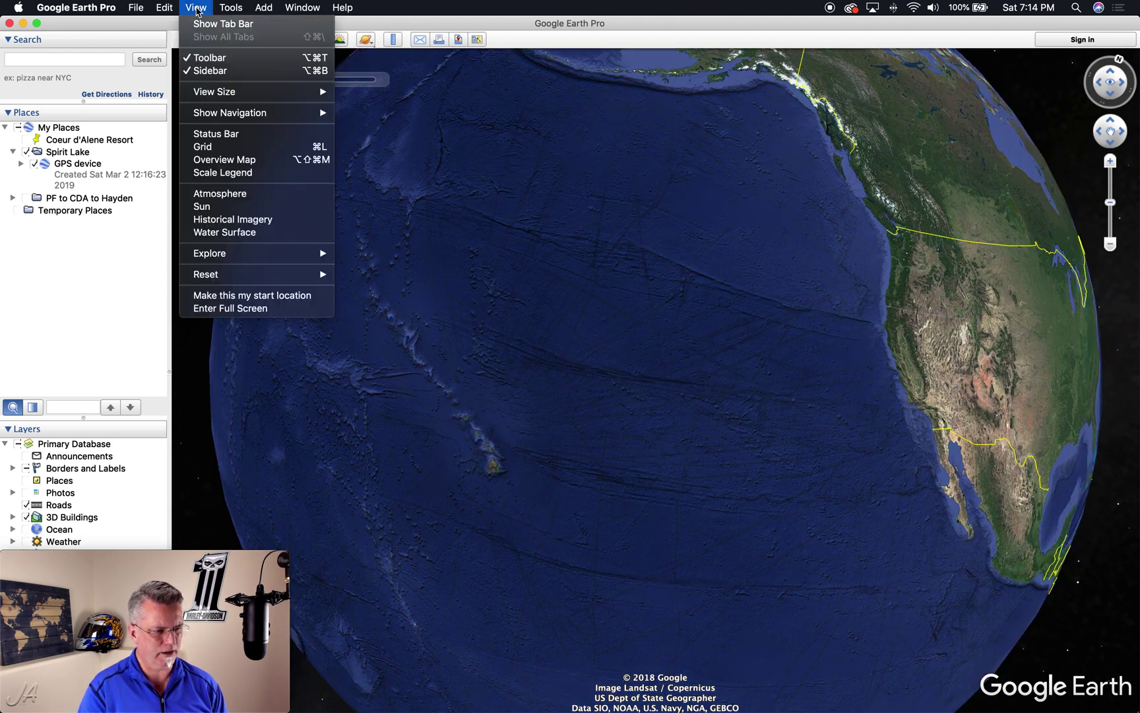
{"action": "left_click", "coordinate": [237, 196]}
Turn on sunlight, rotate the globe over the Pacific and North America to inspect the shading, and turn sunlight off again
{"action": "left_click", "coordinate": [196, 8]}
{"action": "left_click", "coordinate": [205, 206]}
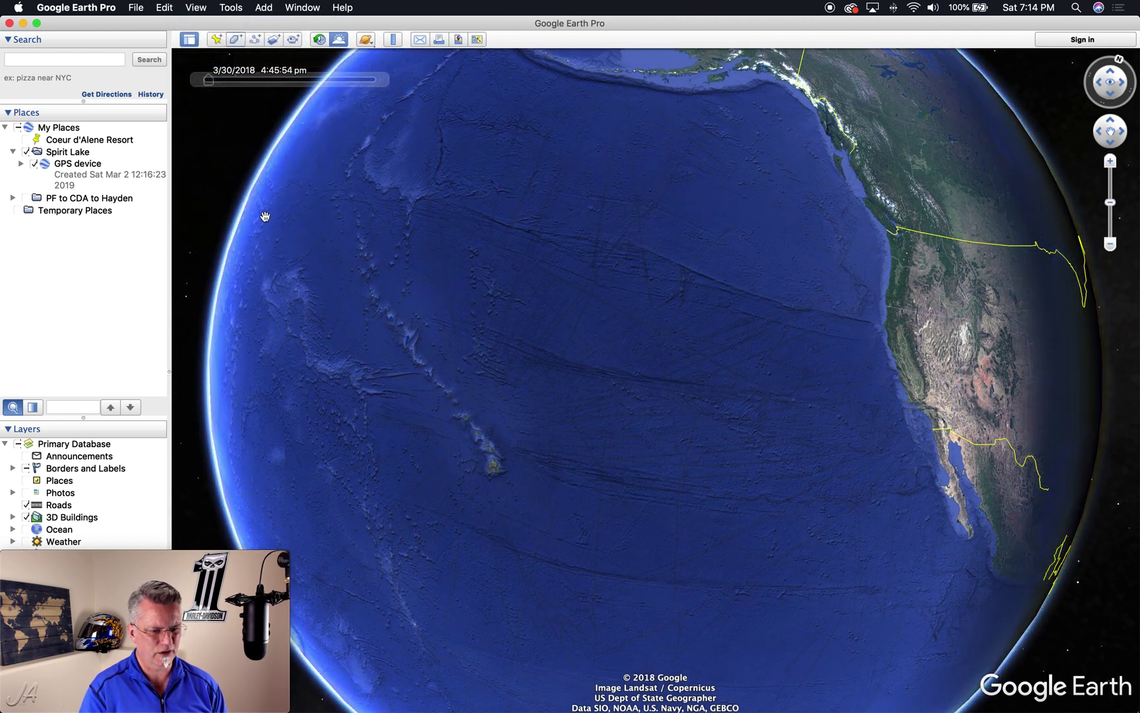
{"action": "left_click_drag", "start_coordinate": [714, 320], "coordinate": [377, 293]}
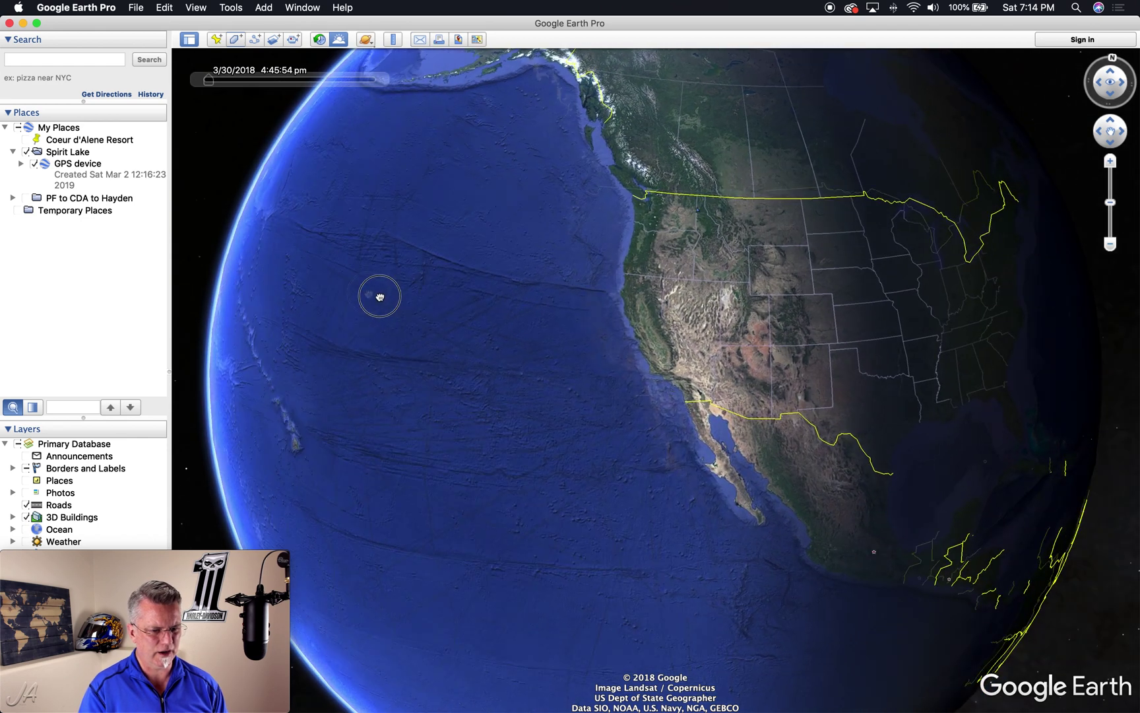
{"action": "left_click_drag", "start_coordinate": [713, 338], "coordinate": [591, 290]}
{"action": "left_click", "coordinate": [807, 289]}
{"action": "left_click_drag", "start_coordinate": [806, 289], "coordinate": [937, 316]}
{"action": "left_click_drag", "start_coordinate": [519, 306], "coordinate": [809, 300]}
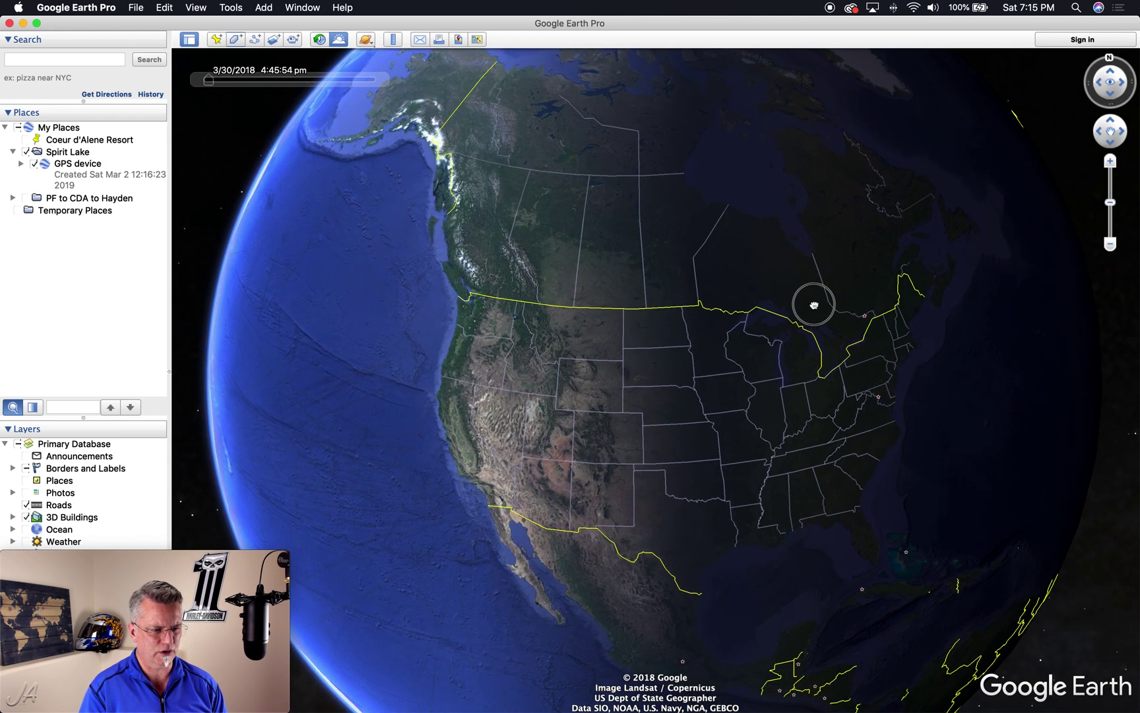
{"action": "left_click", "coordinate": [196, 7]}
{"action": "left_click", "coordinate": [220, 207]}
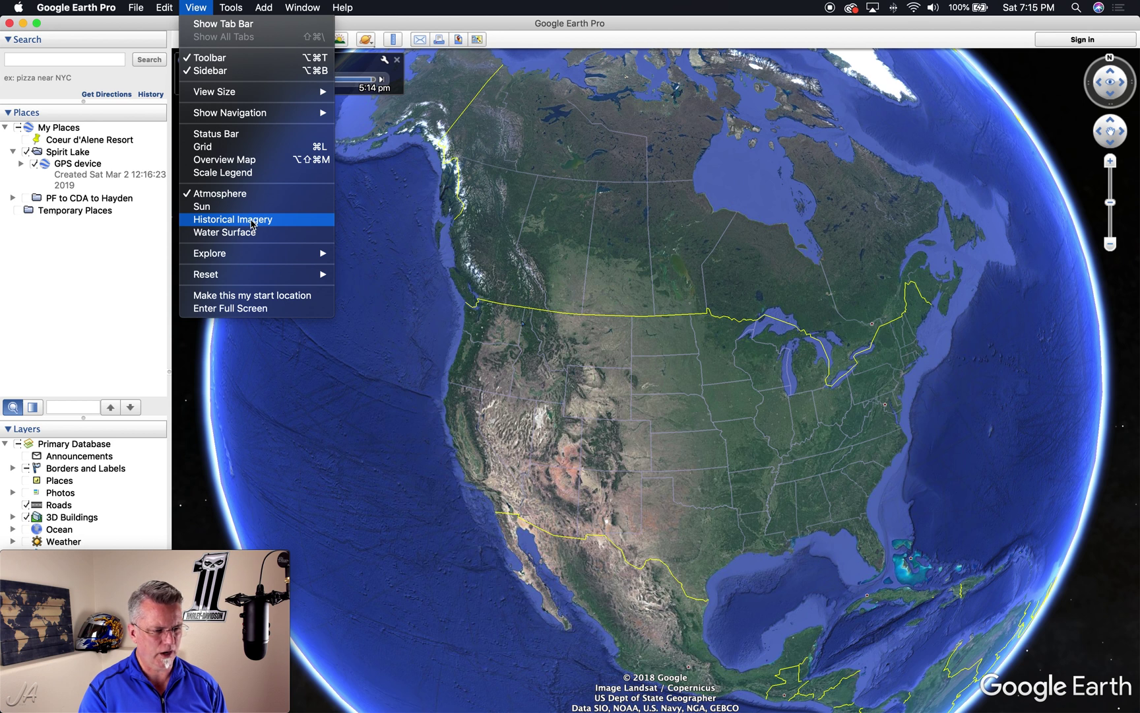
Turn on historical imagery and zoom in to the lakefront at Coeur d'Alene, Idaho
{"action": "left_click", "coordinate": [252, 222]}
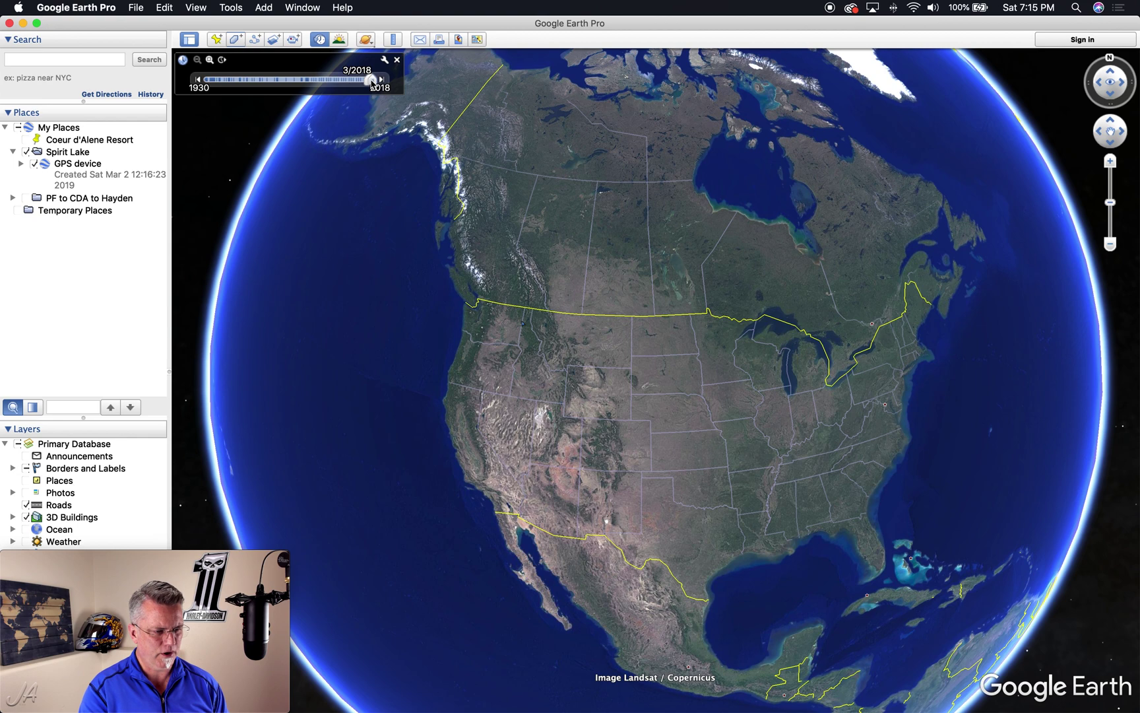
{"action": "double_click", "coordinate": [531, 363]}
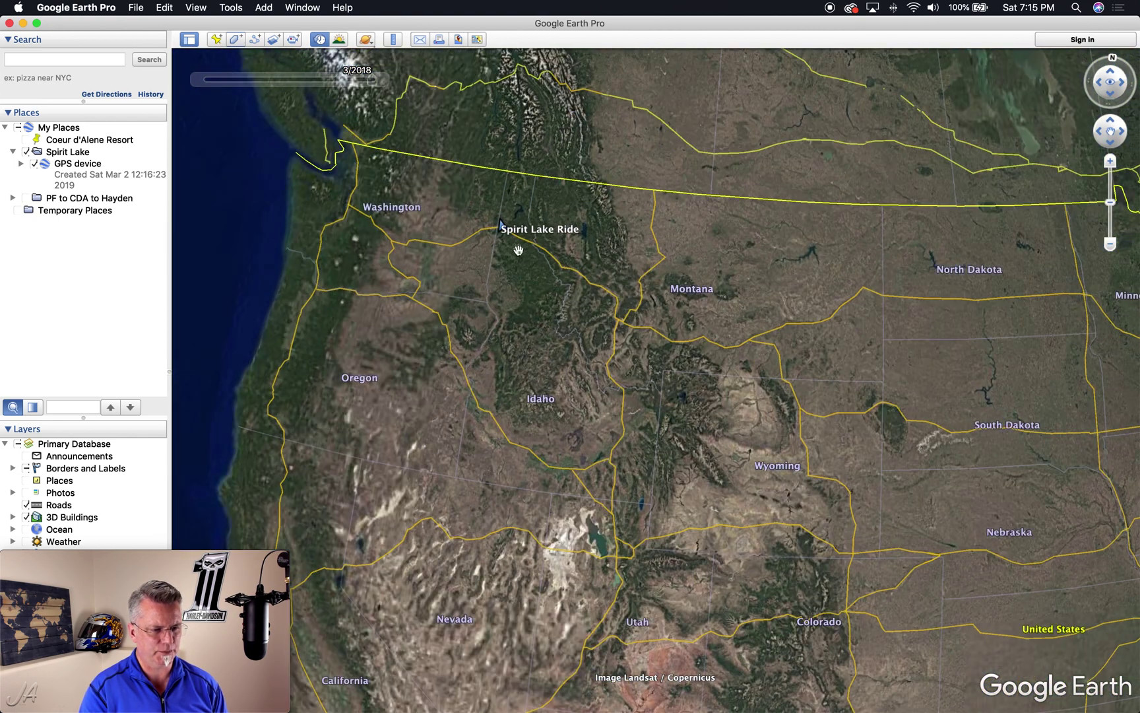
{"action": "double_click", "coordinate": [561, 328]}
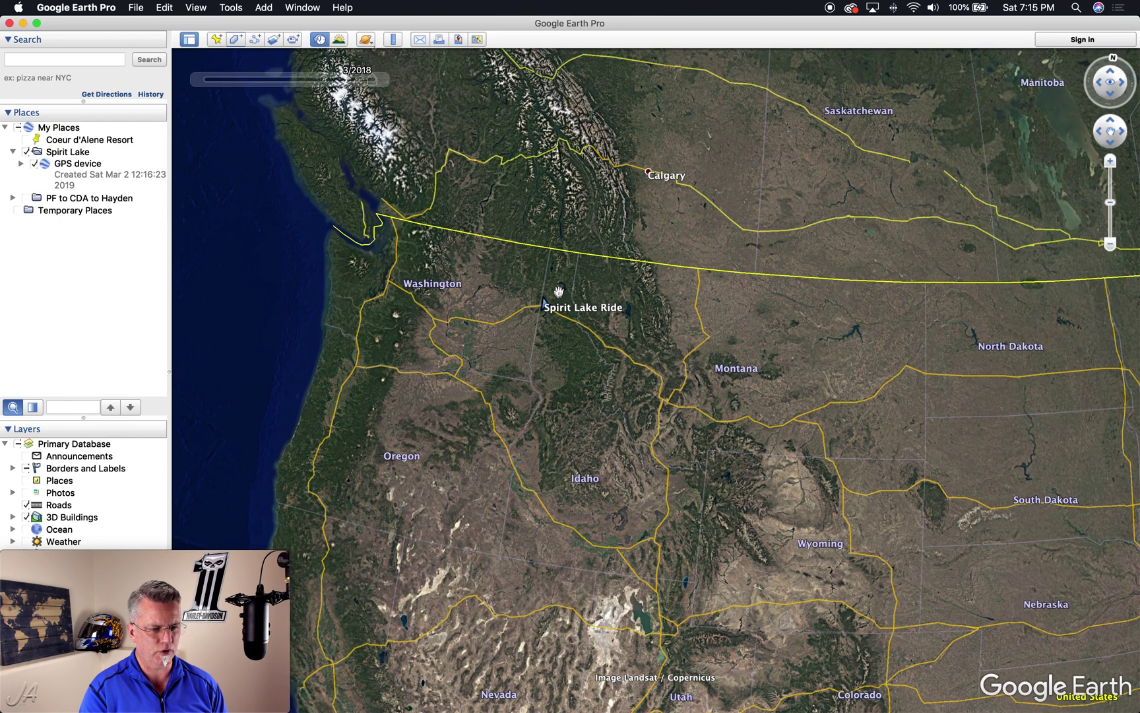
{"action": "double_click", "coordinate": [560, 291]}
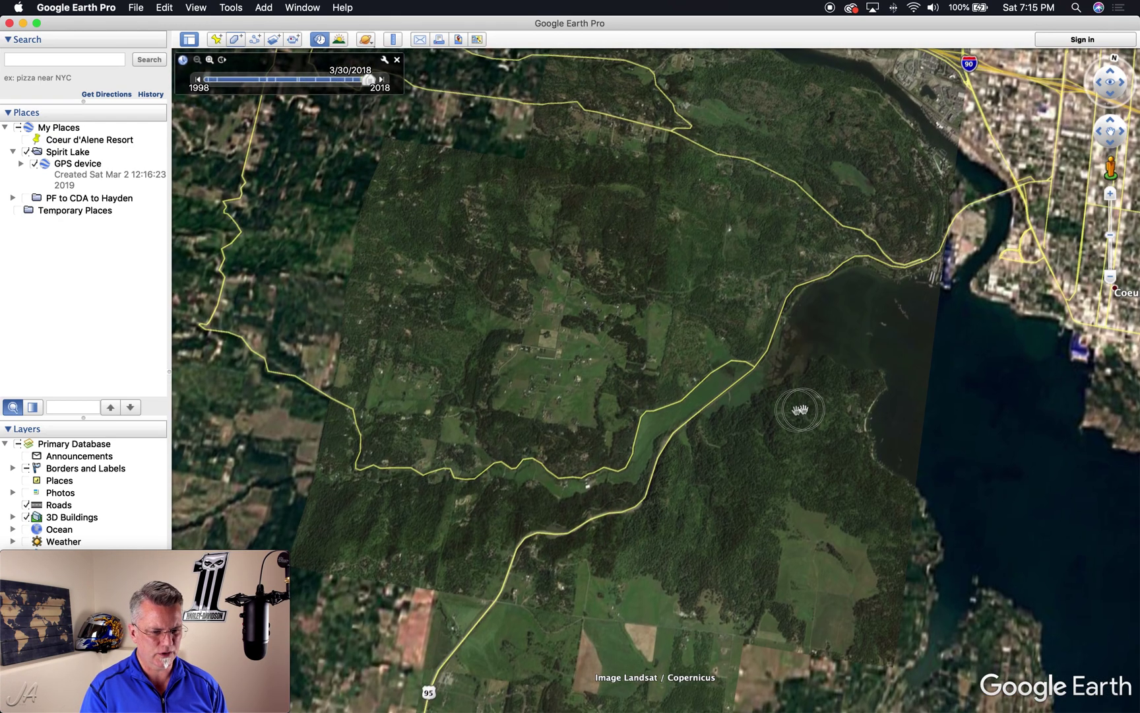
{"action": "left_click_drag", "start_coordinate": [801, 402], "coordinate": [328, 409]}
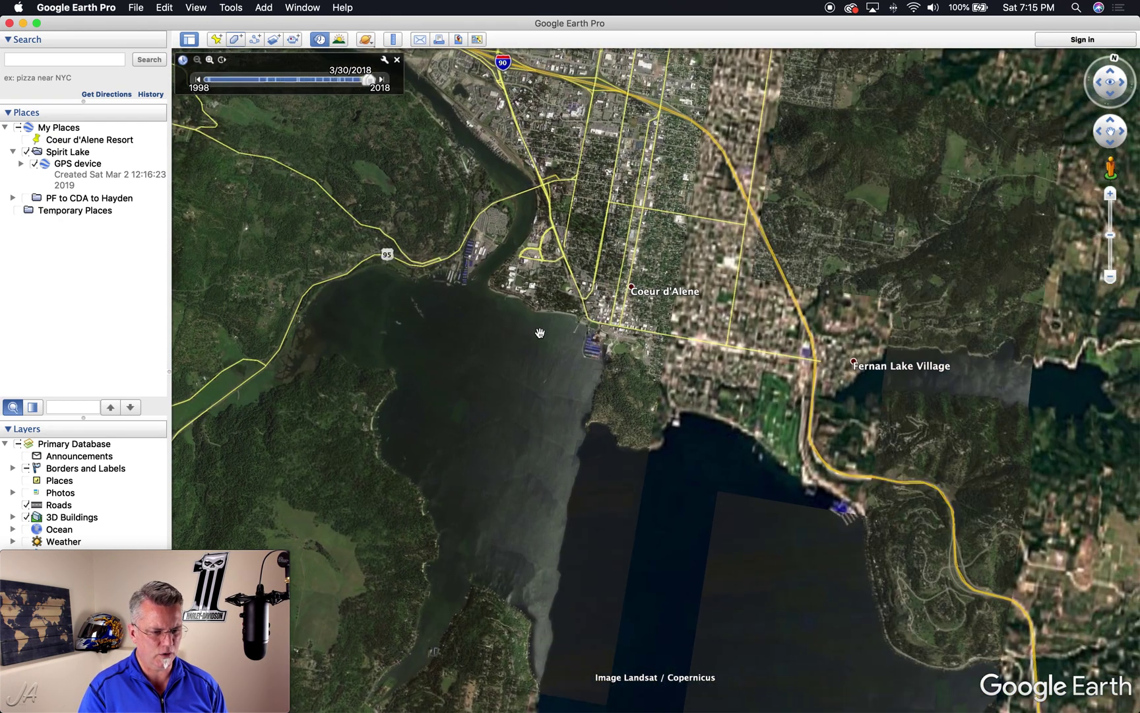
{"action": "double_click", "coordinate": [542, 328]}
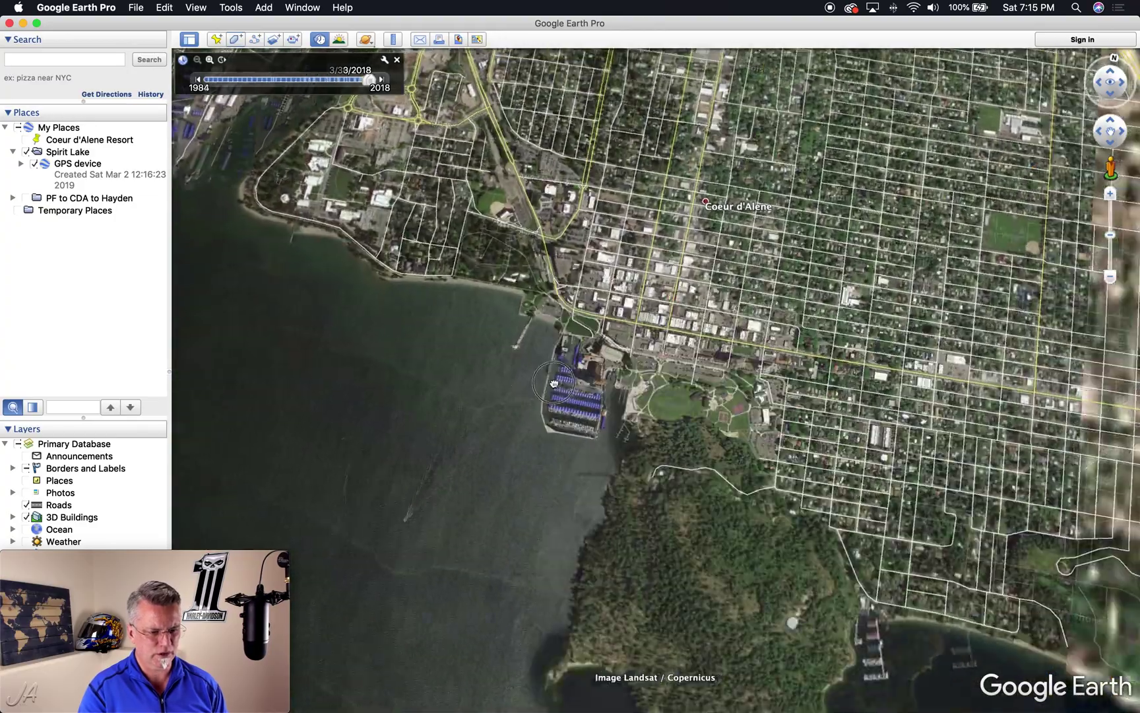
Zoom in on the Coeur d'Alene marina and move the historical imagery date back to 2001
{"action": "scroll", "coordinate": [529, 367], "scroll_direction": "up", "scroll_amount": 5}
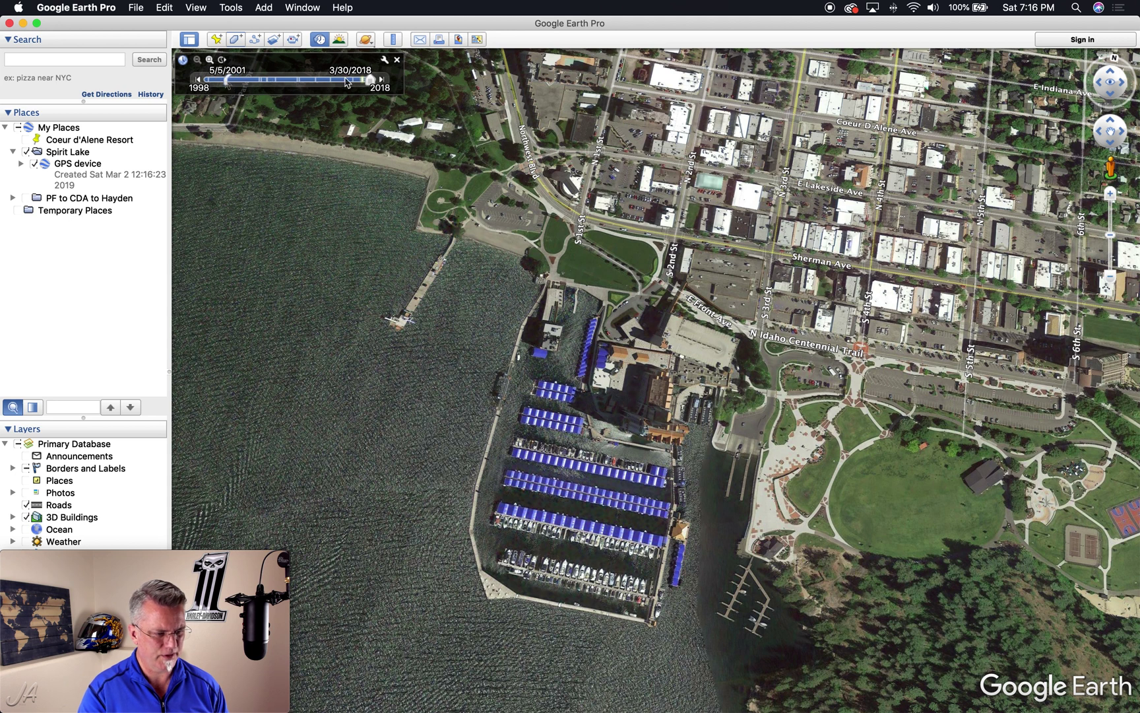
{"action": "left_click", "coordinate": [245, 87]}
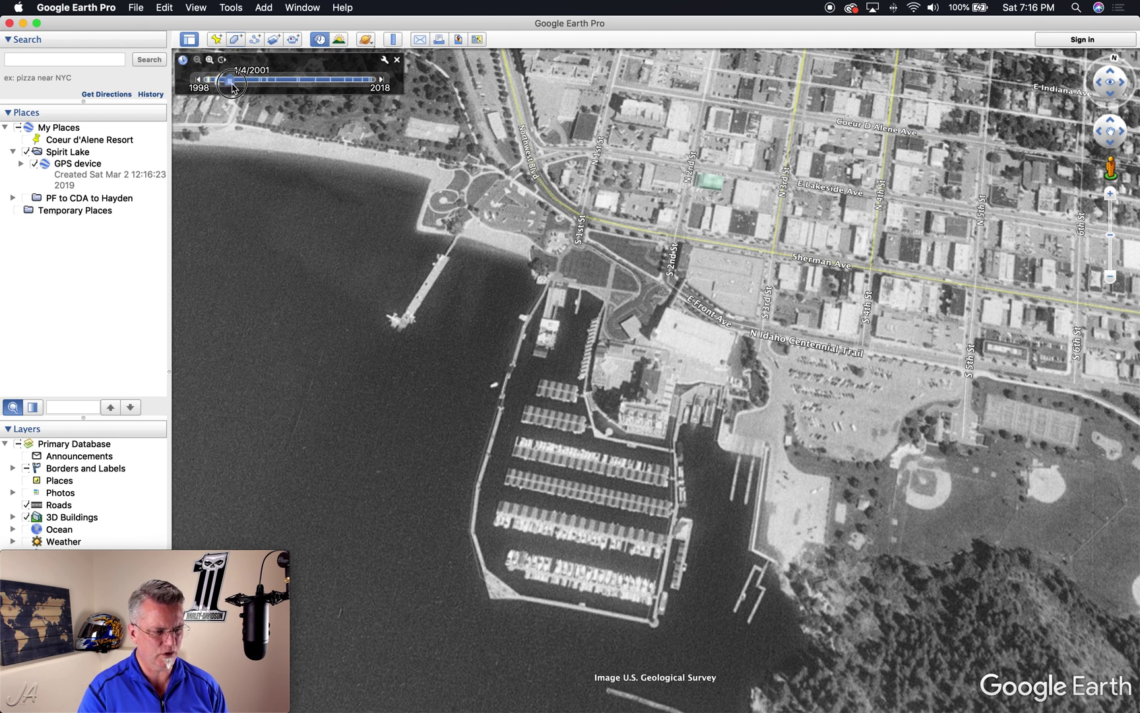
{"action": "scroll", "coordinate": [434, 215], "scroll_direction": "down", "scroll_amount": 3}
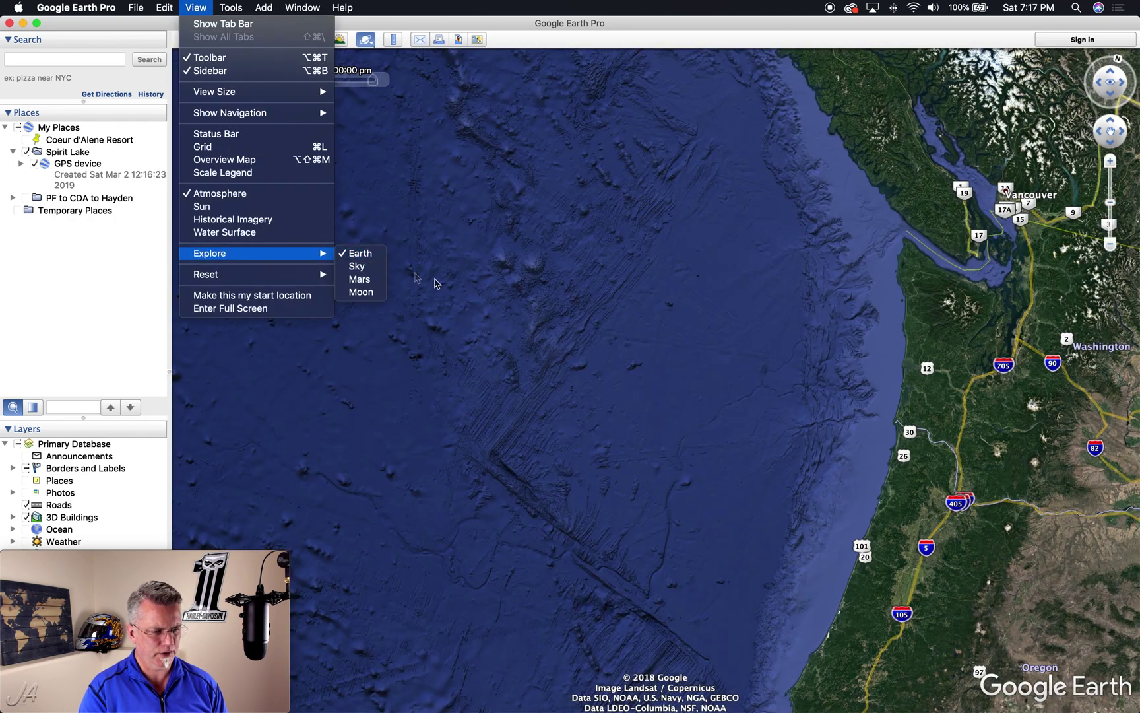
Zoom out to the whole Earth and switch the explored body to the Moon
{"action": "left_click", "coordinate": [508, 311]}
{"action": "scroll", "coordinate": [509, 330], "scroll_direction": "down", "scroll_amount": 5}
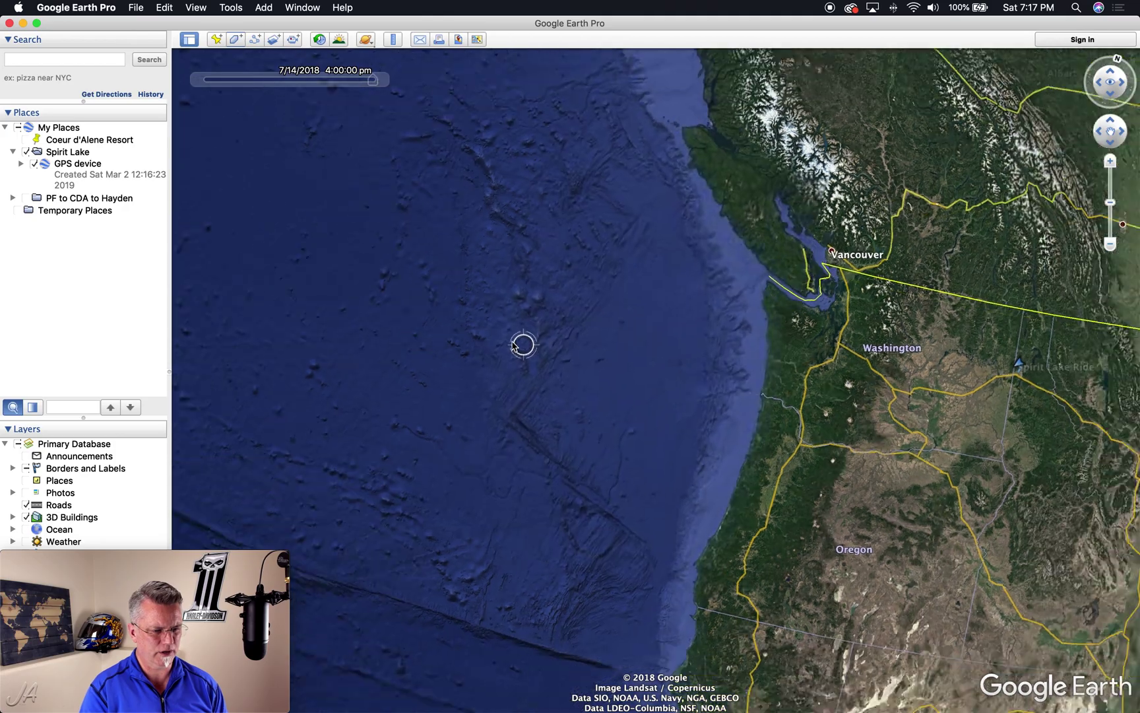
{"action": "scroll", "coordinate": [512, 344], "scroll_direction": "up", "scroll_amount": 2}
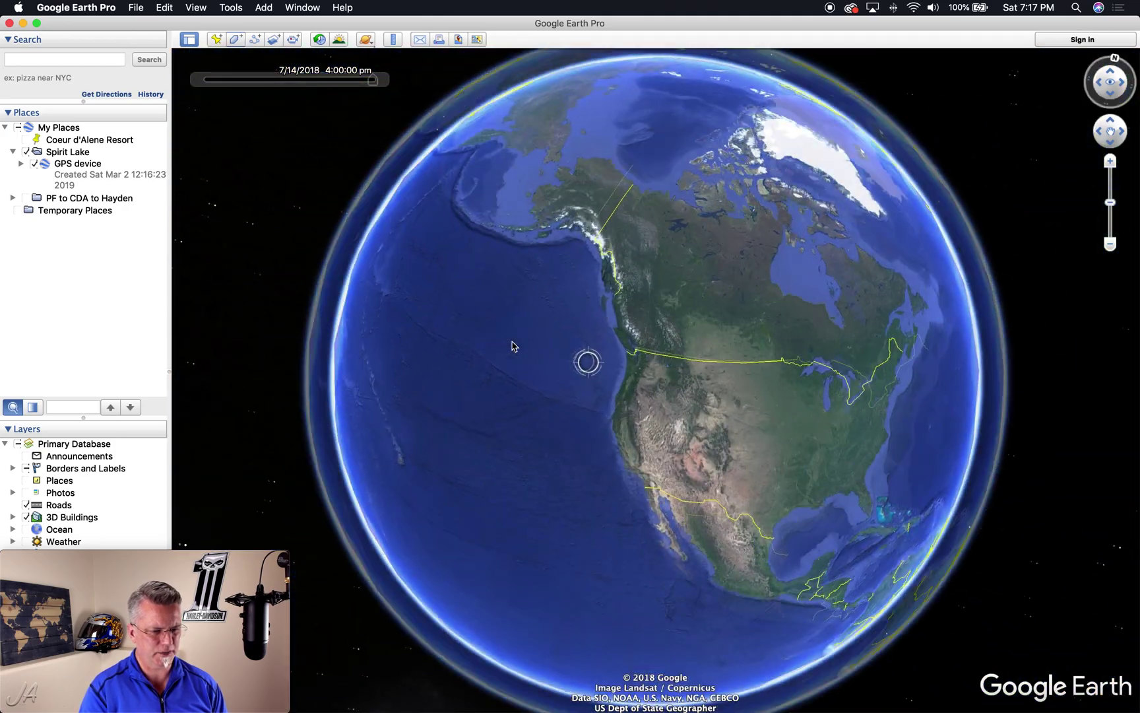
{"action": "left_click", "coordinate": [196, 8]}
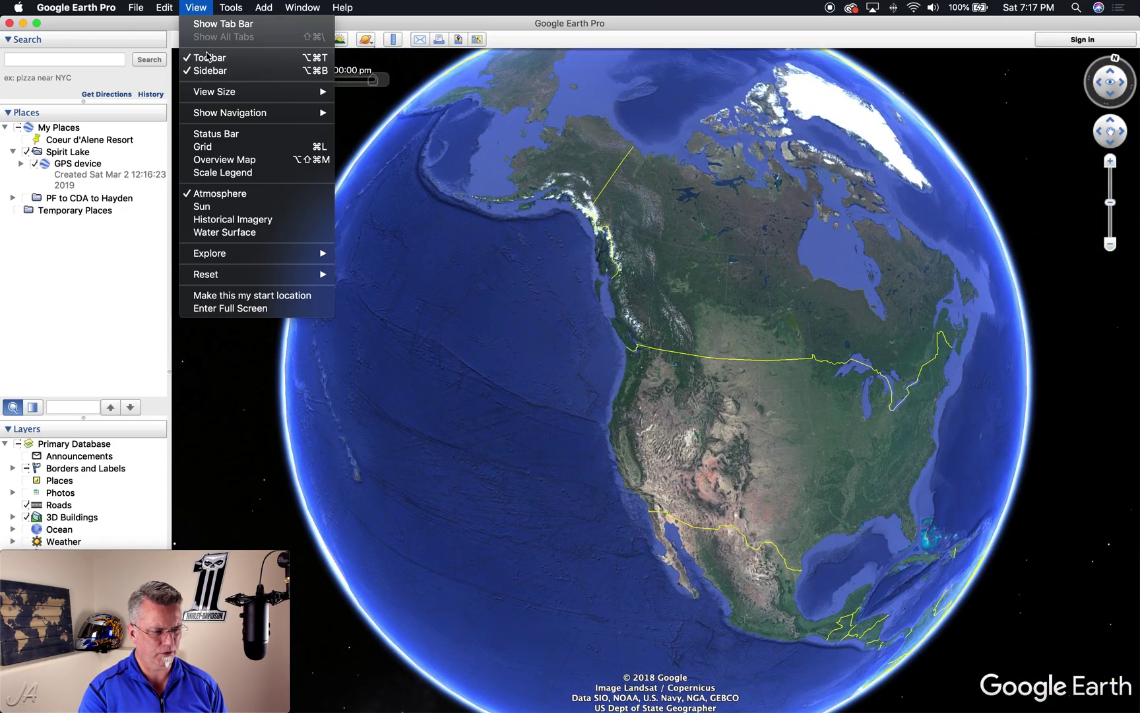
{"action": "mouse_move", "coordinate": [217, 261]}
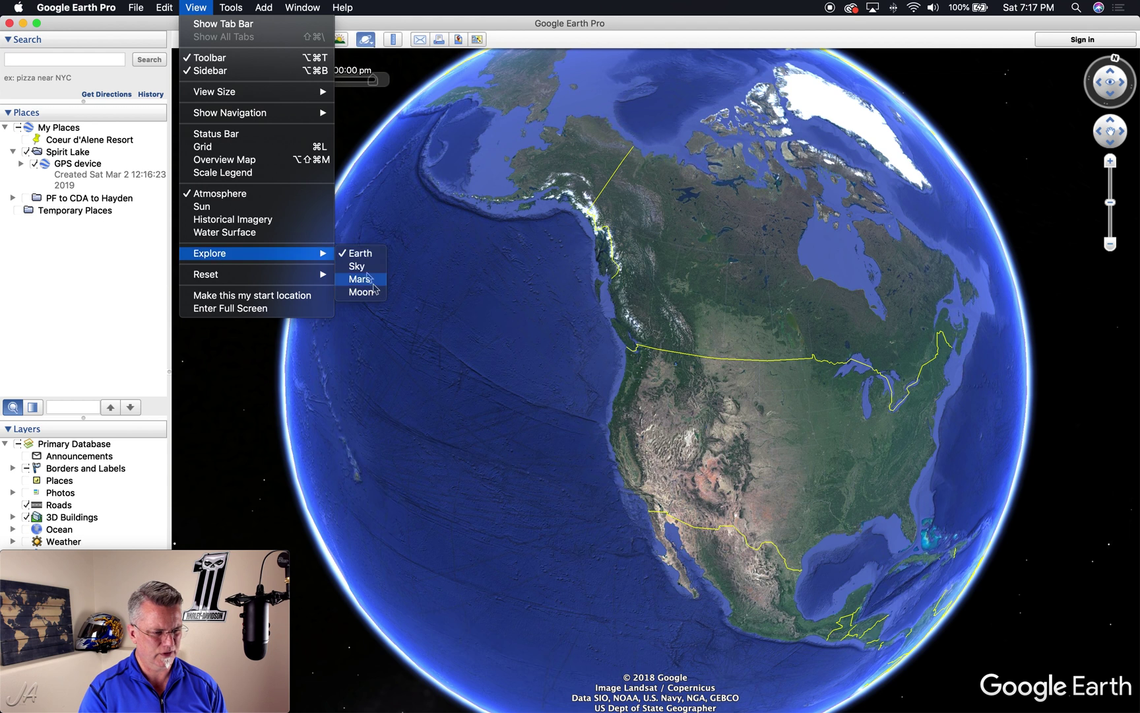
{"action": "left_click", "coordinate": [361, 293]}
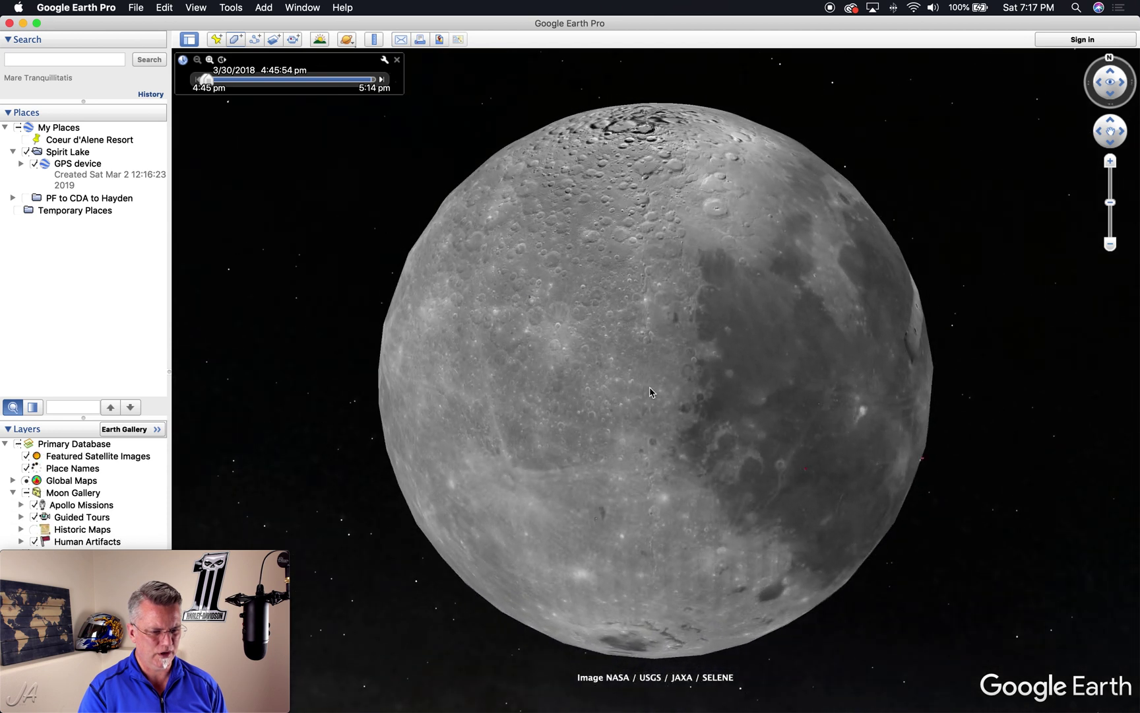
Switch the explored body from the Moon to Mars
{"action": "left_click", "coordinate": [195, 7]}
{"action": "mouse_move", "coordinate": [234, 243]}
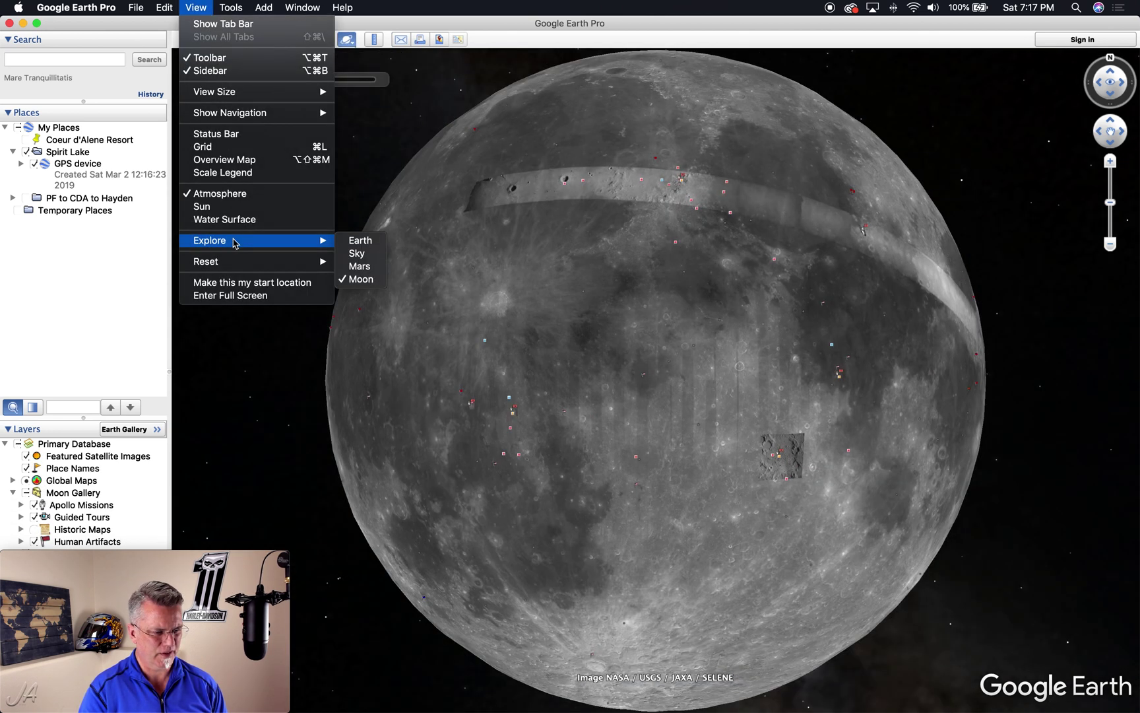
{"action": "left_click", "coordinate": [360, 266]}
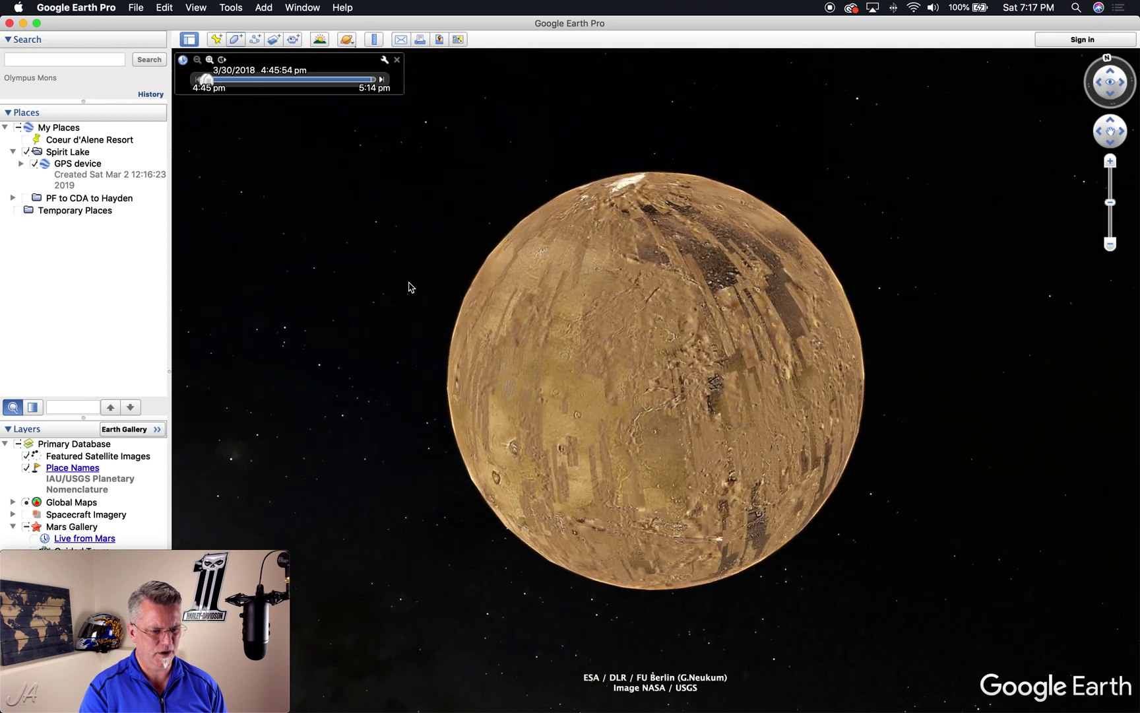
Switch to the Sky view to examine its galaxies and introductions, and return to Earth
{"action": "key", "text": "super+shift+s"}
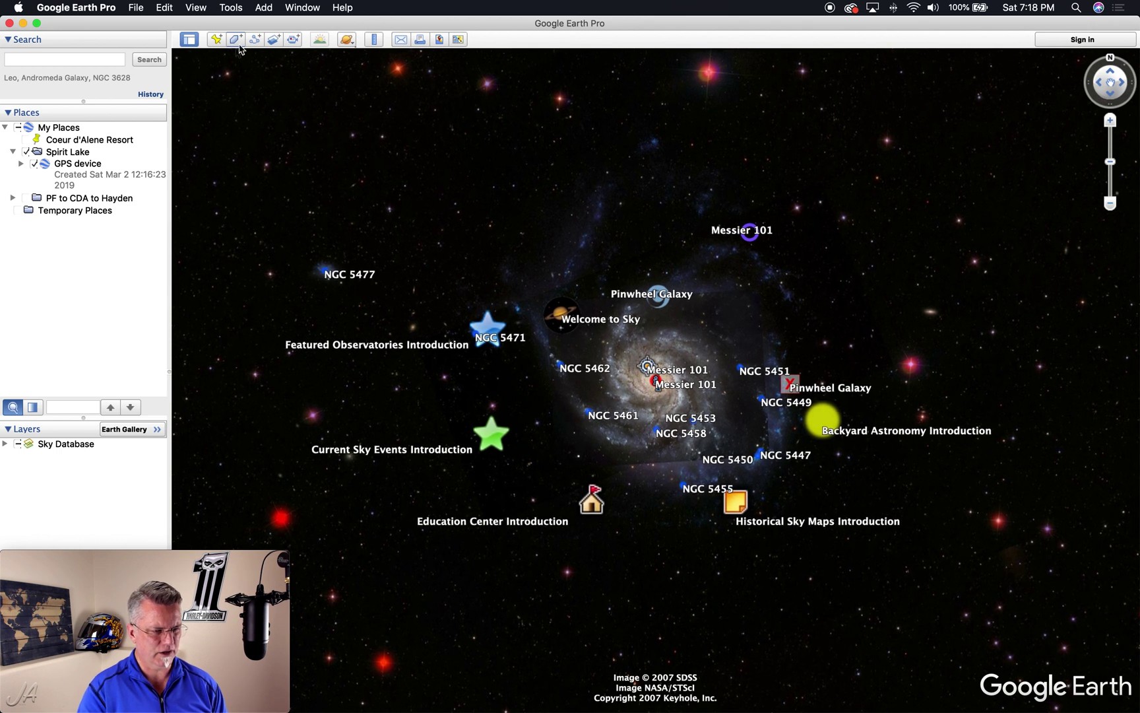
{"action": "left_click", "coordinate": [197, 10]}
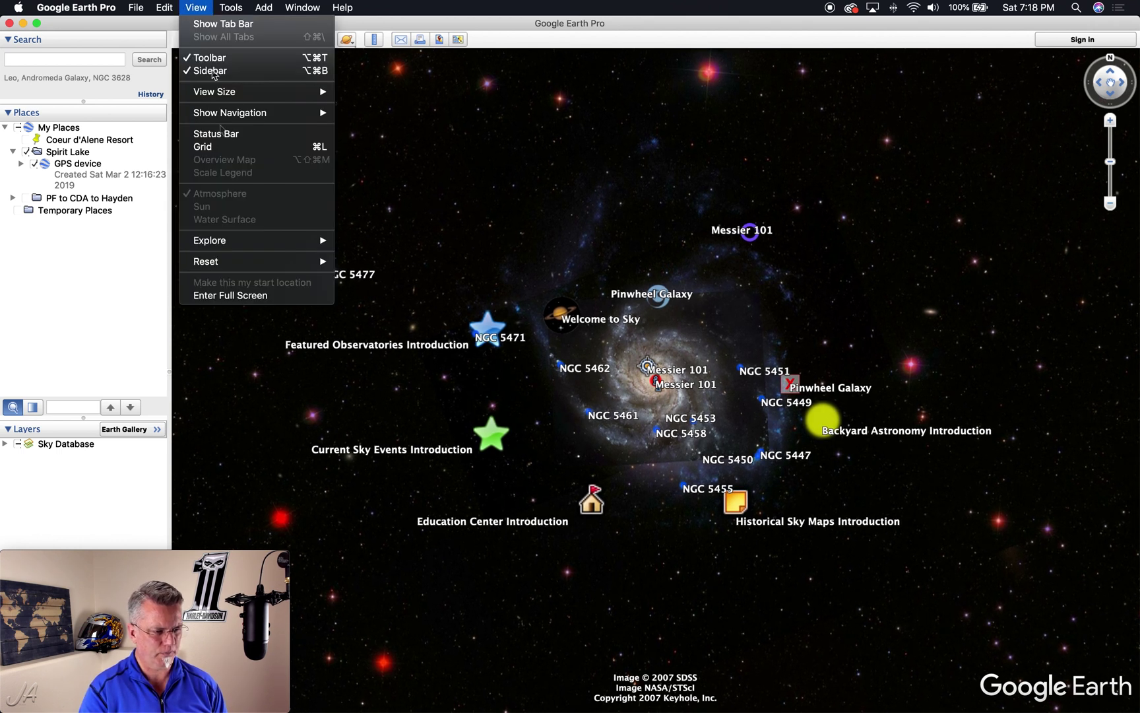
{"action": "mouse_move", "coordinate": [226, 245]}
{"action": "left_click", "coordinate": [361, 240]}
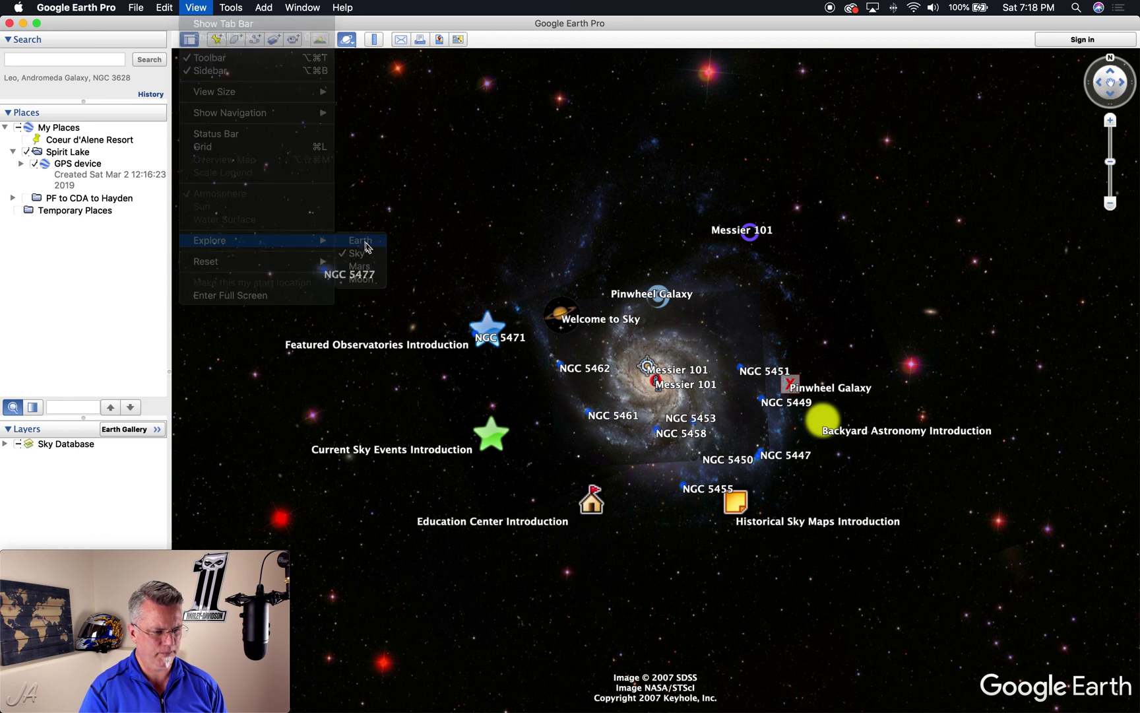
Reset the compass of the Earth view and look over the start location and full-screen options
{"action": "left_click", "coordinate": [196, 8]}
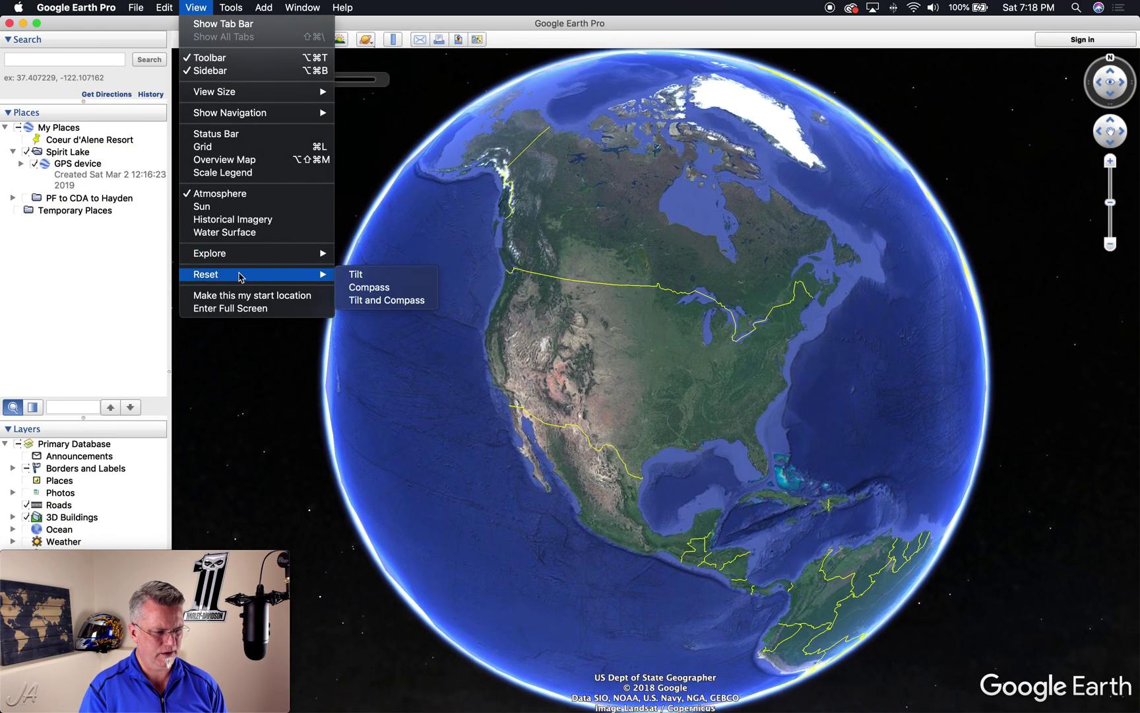
{"action": "left_click", "coordinate": [360, 287]}
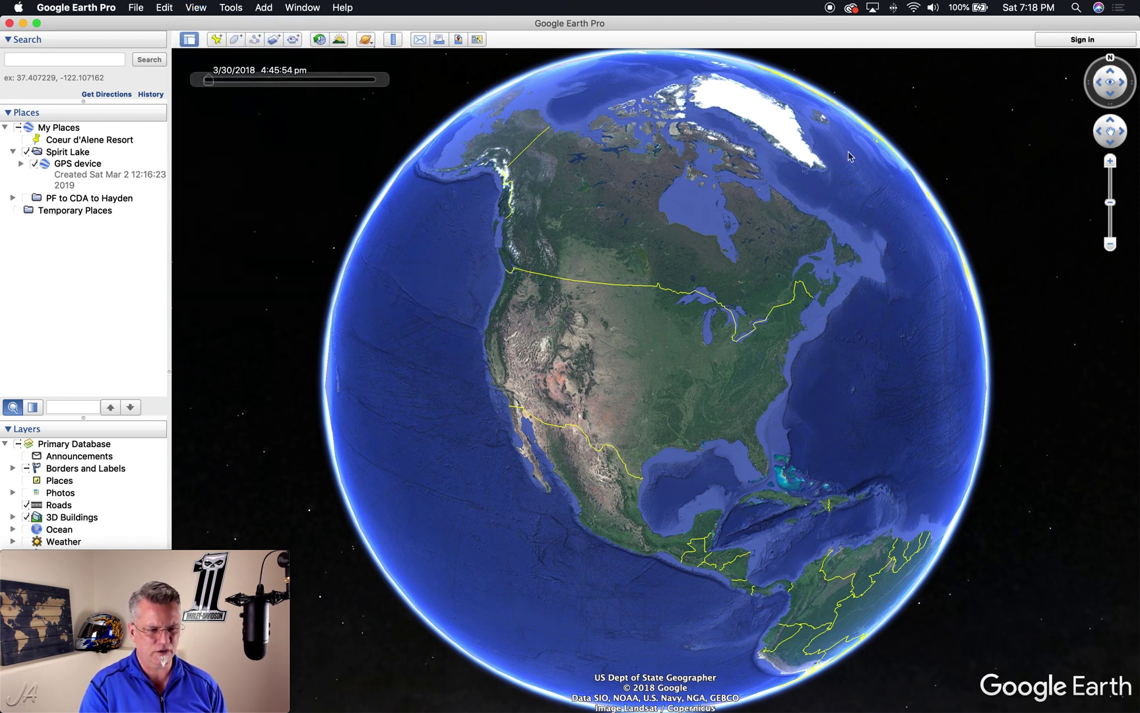
{"action": "left_click", "coordinate": [195, 8]}
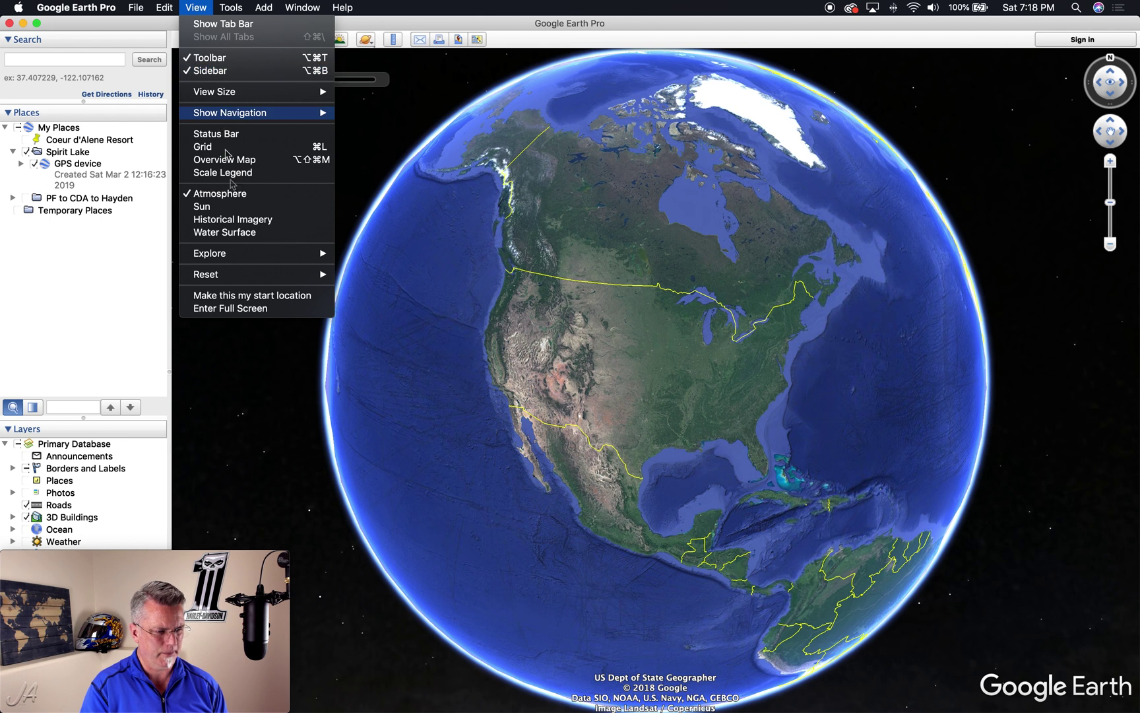
{"action": "mouse_move", "coordinate": [243, 275]}
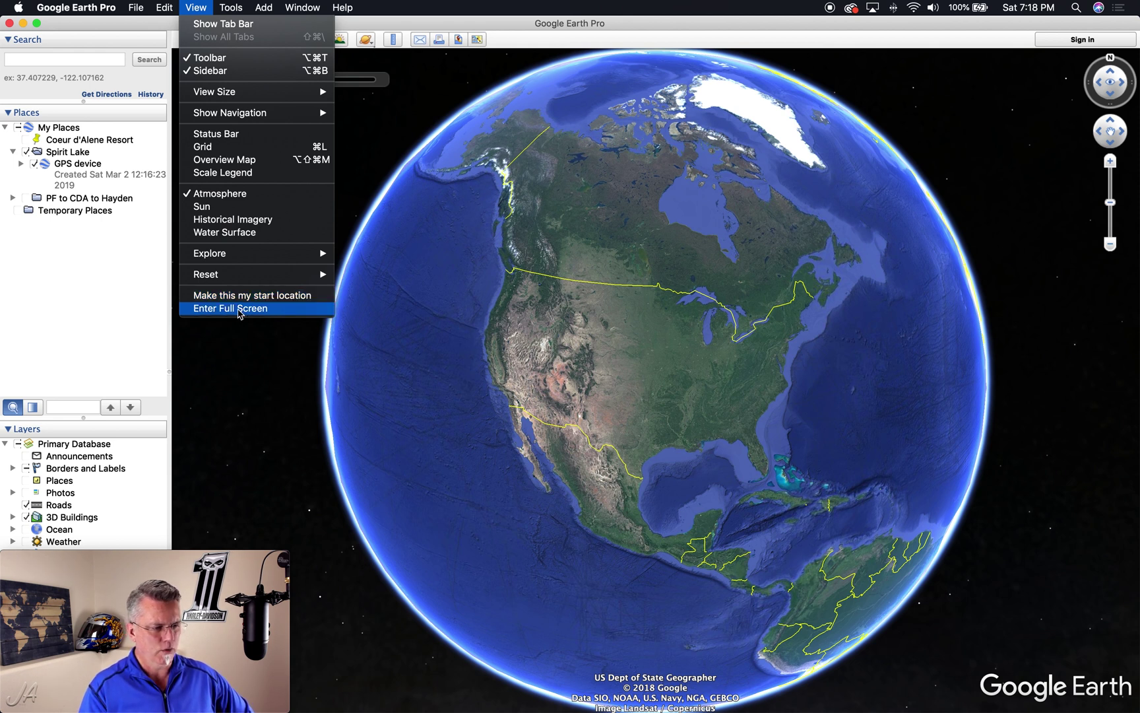
{"action": "left_click", "coordinate": [106, 275]}
Fly to the Coeur d'Alene Resort placemark, show the view in full screen and return to the normal window
{"action": "double_click", "coordinate": [96, 143]}
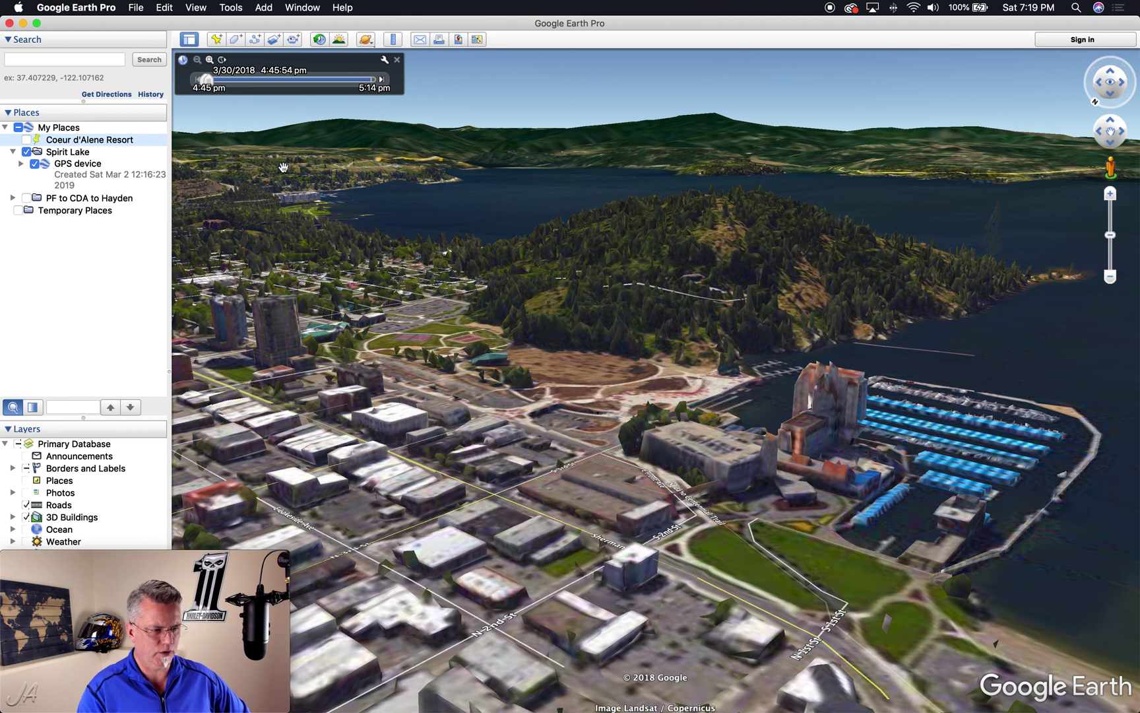
{"action": "left_click", "coordinate": [196, 8]}
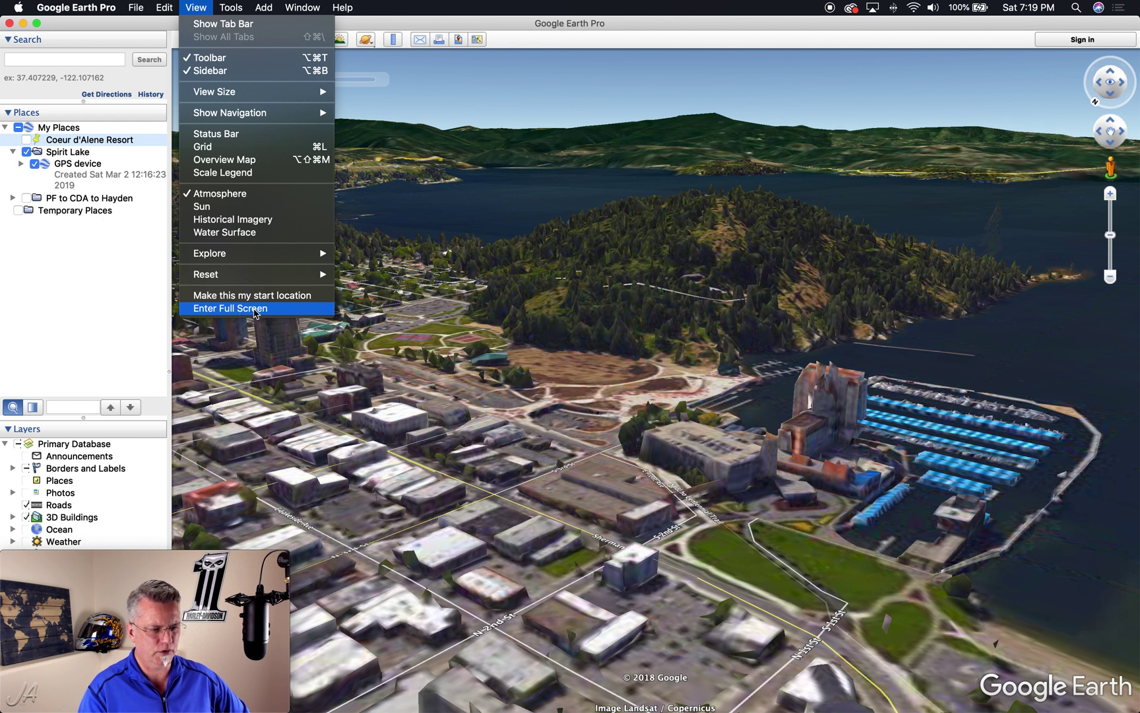
{"action": "left_click", "coordinate": [230, 309]}
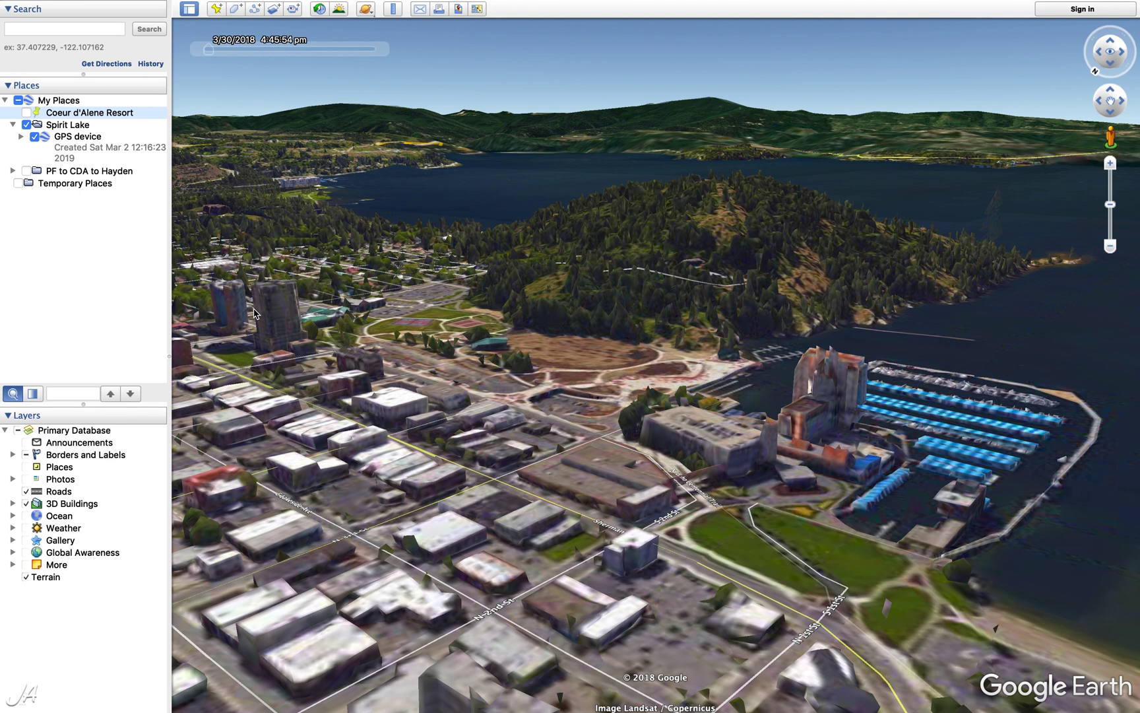
{"action": "mouse_move", "coordinate": [38, 5]}
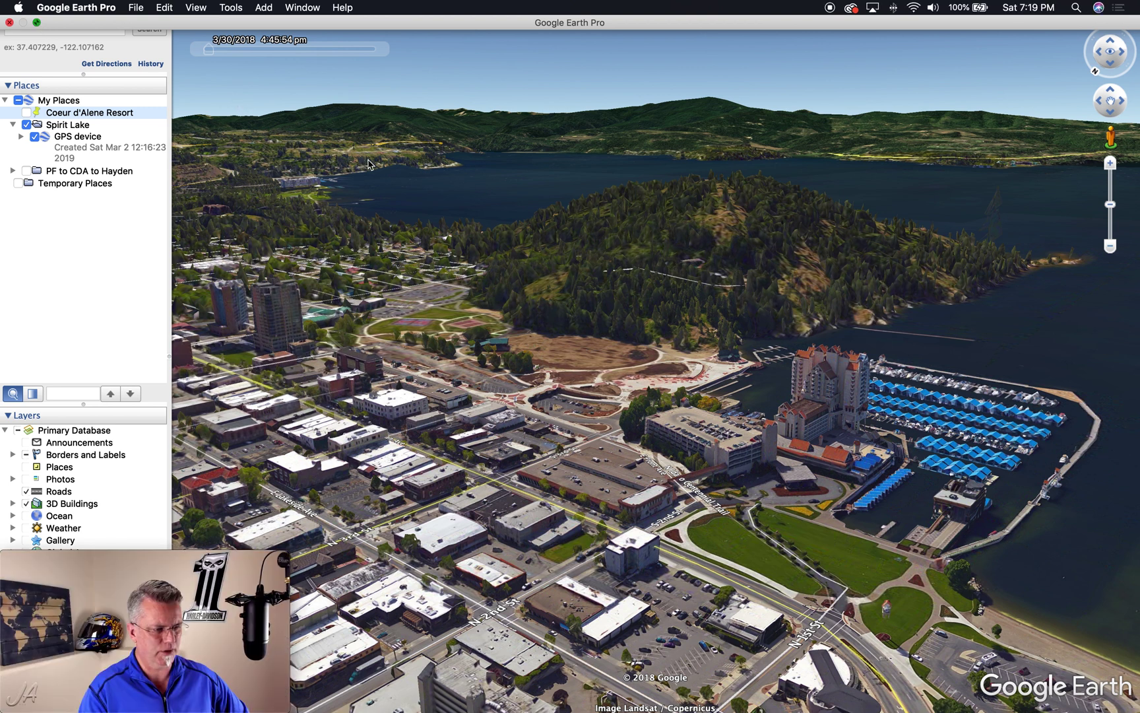
{"action": "key", "text": "super+ctrl+f"}
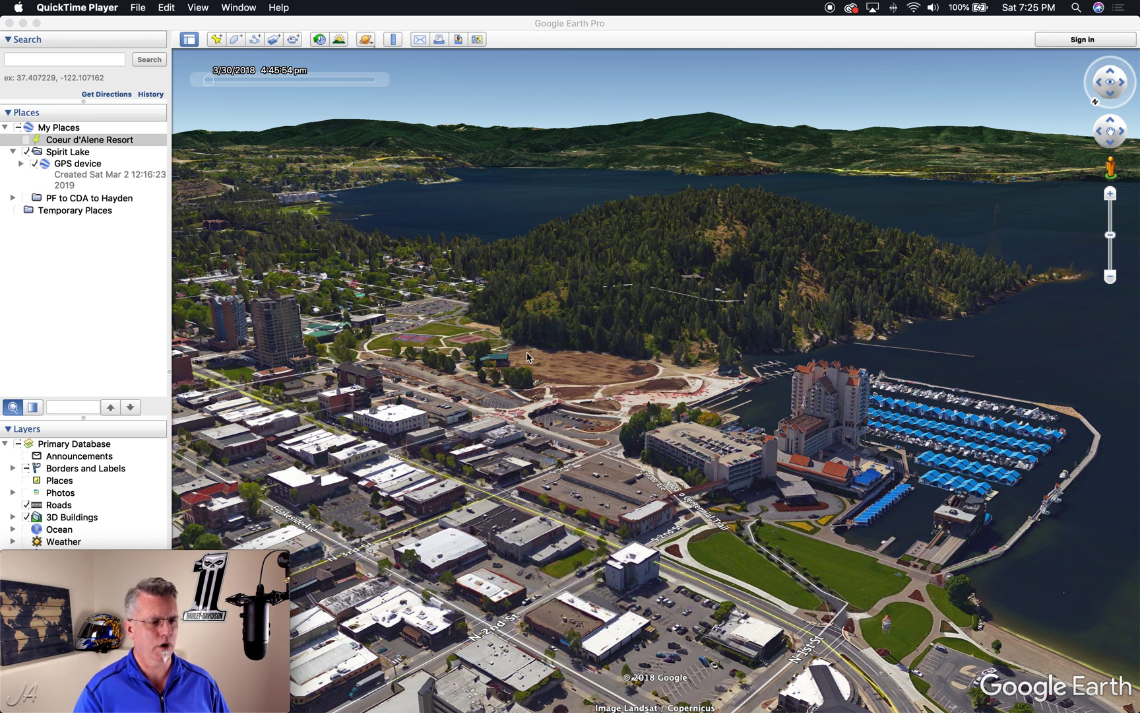
{"action": "left_click", "coordinate": [215, 25]}
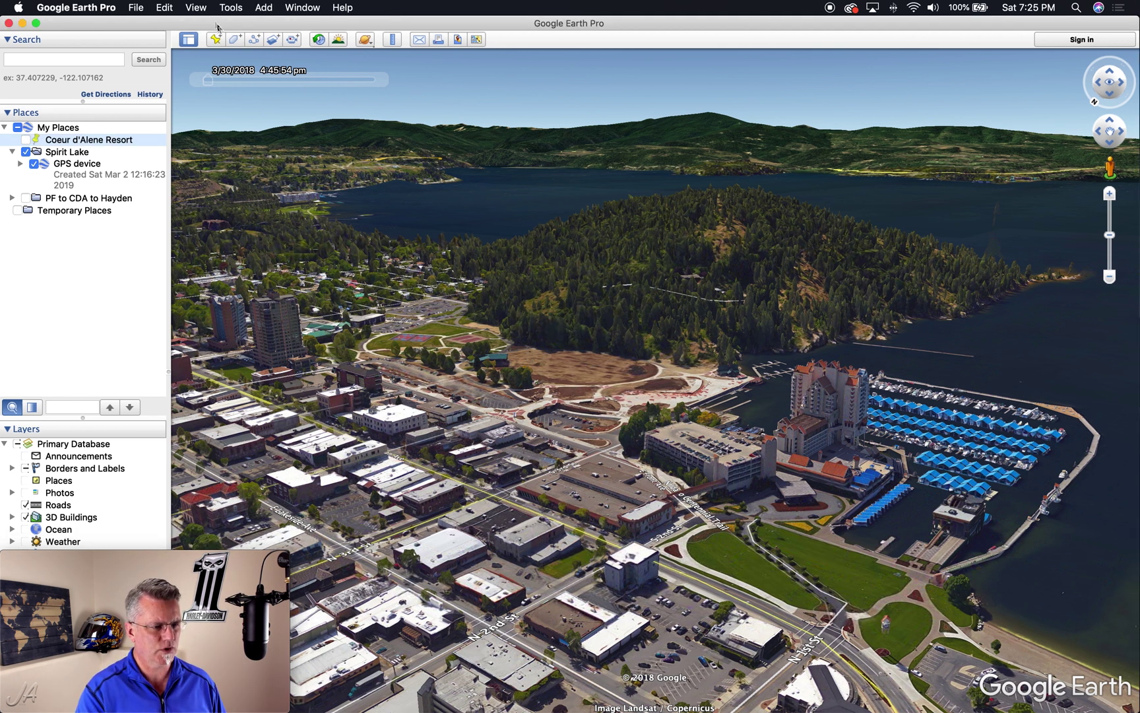
{"action": "left_click", "coordinate": [265, 9]}
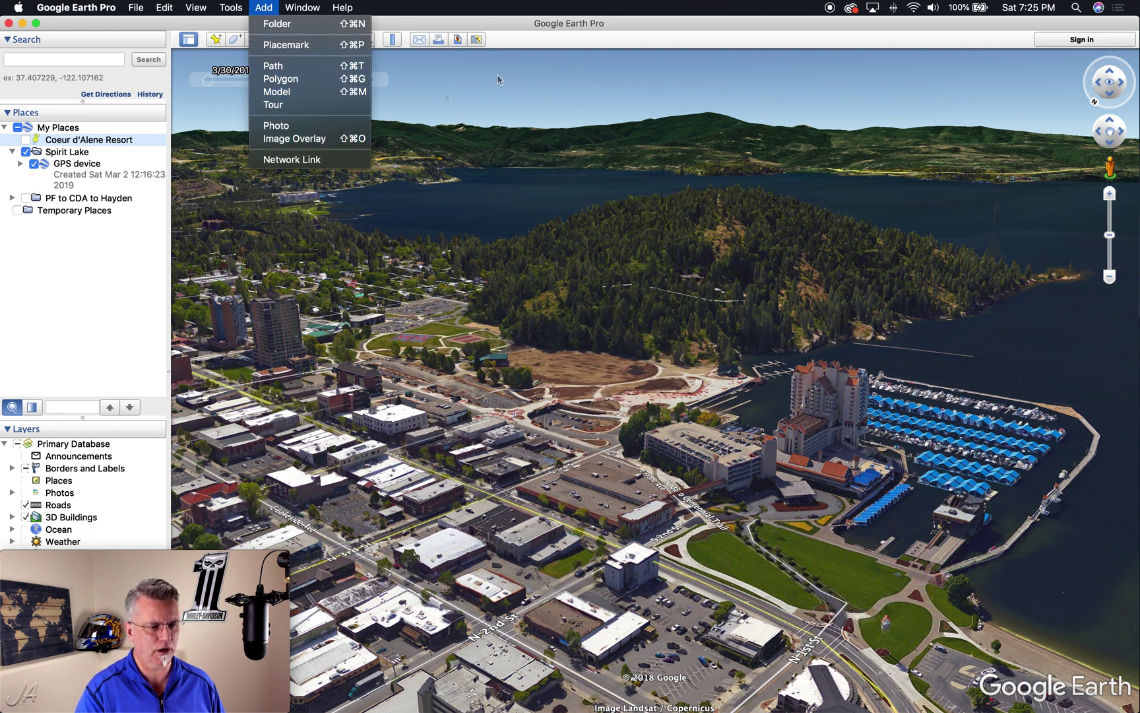
{"action": "mouse_move", "coordinate": [309, 9]}
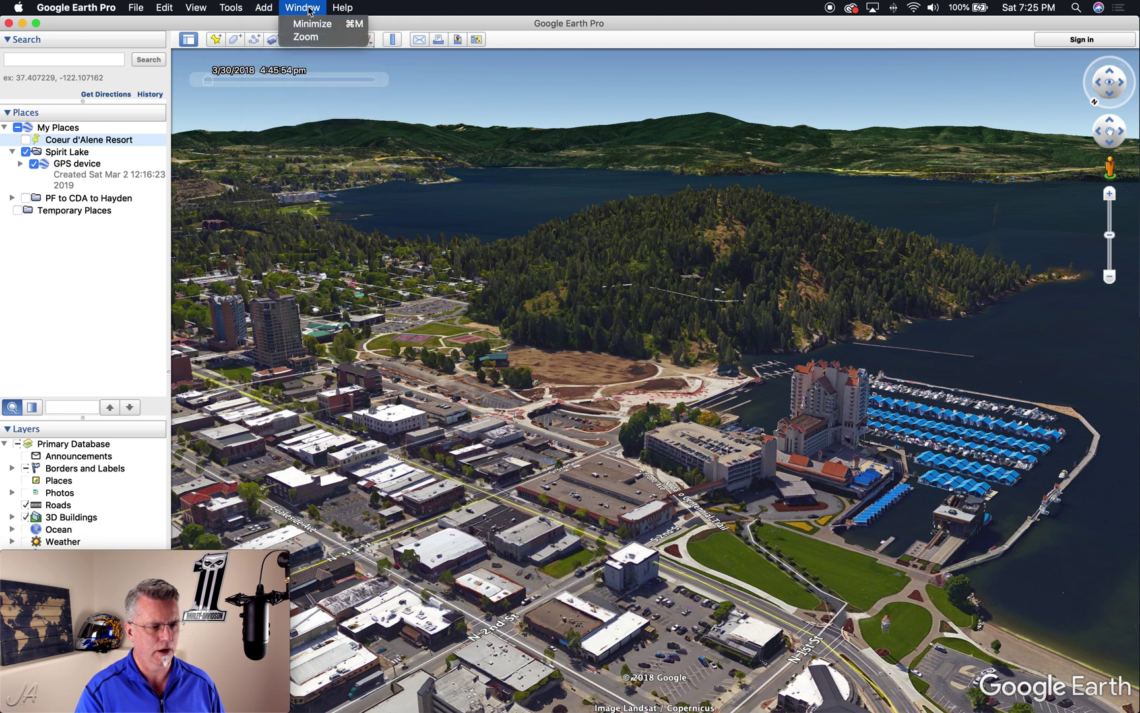
{"action": "mouse_move", "coordinate": [344, 10]}
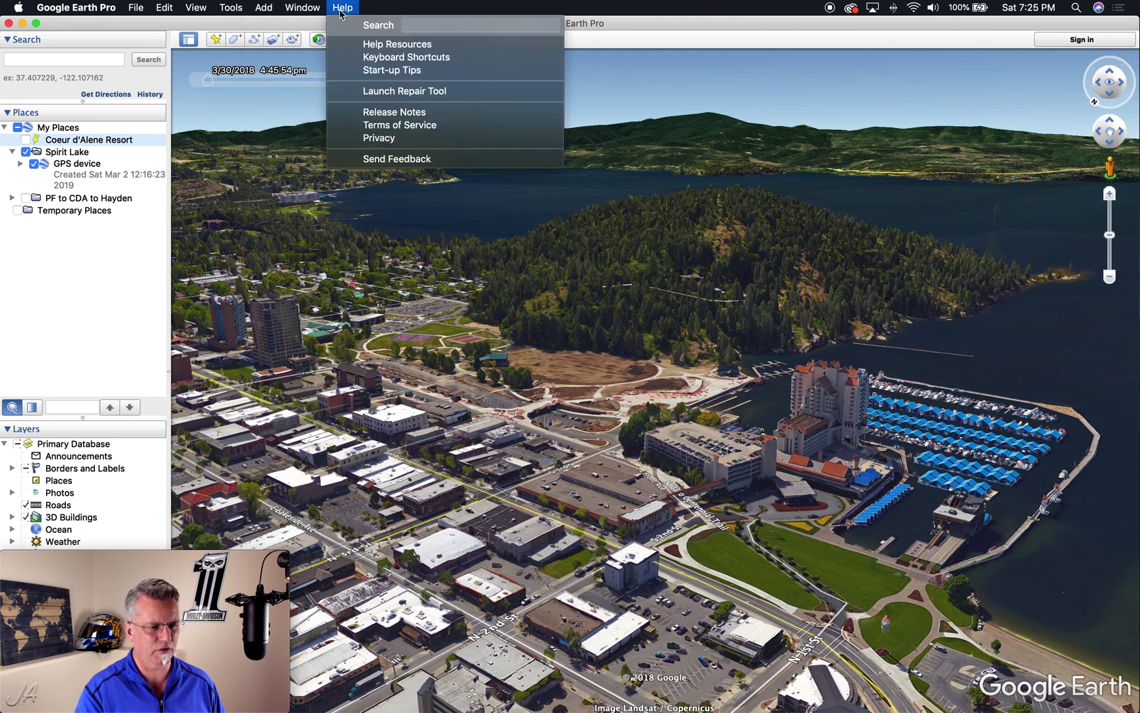
{"action": "left_click", "coordinate": [309, 26]}
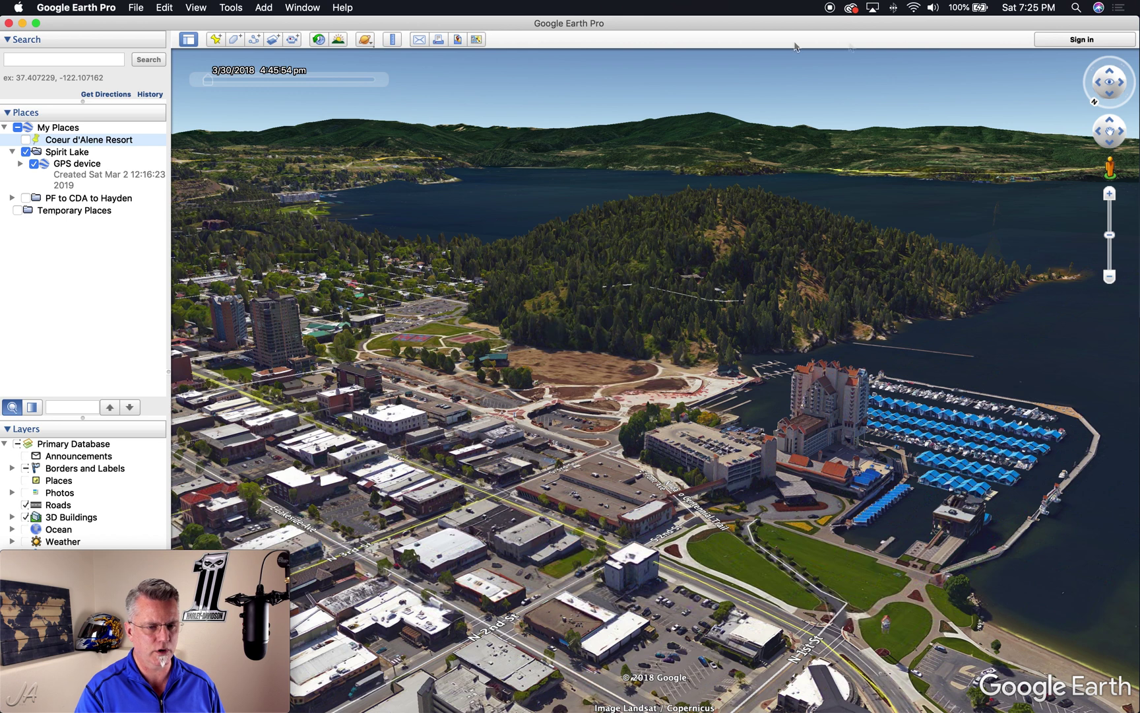
Hide the sidebar and show it again
{"action": "left_click", "coordinate": [189, 41]}
{"action": "left_click", "coordinate": [188, 40]}
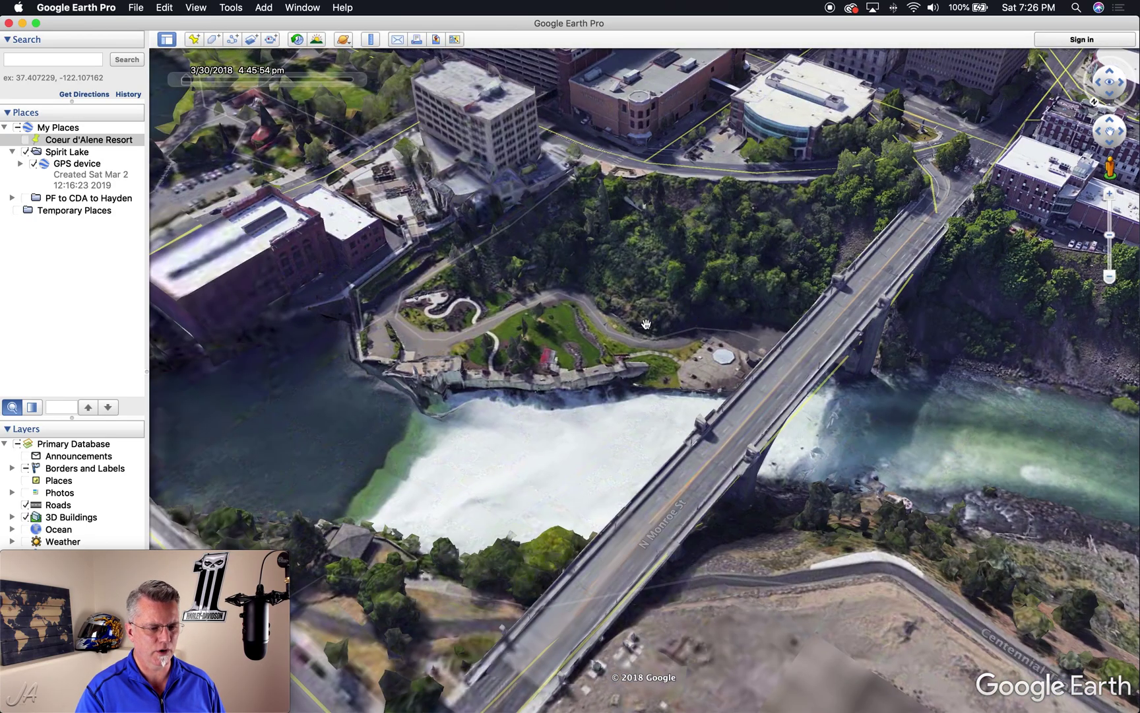
Add a placemark named Spokane Falls at the upper edge of the waterfall, at about 47°39'42"N, 117°25'31"W
{"action": "left_click", "coordinate": [597, 332]}
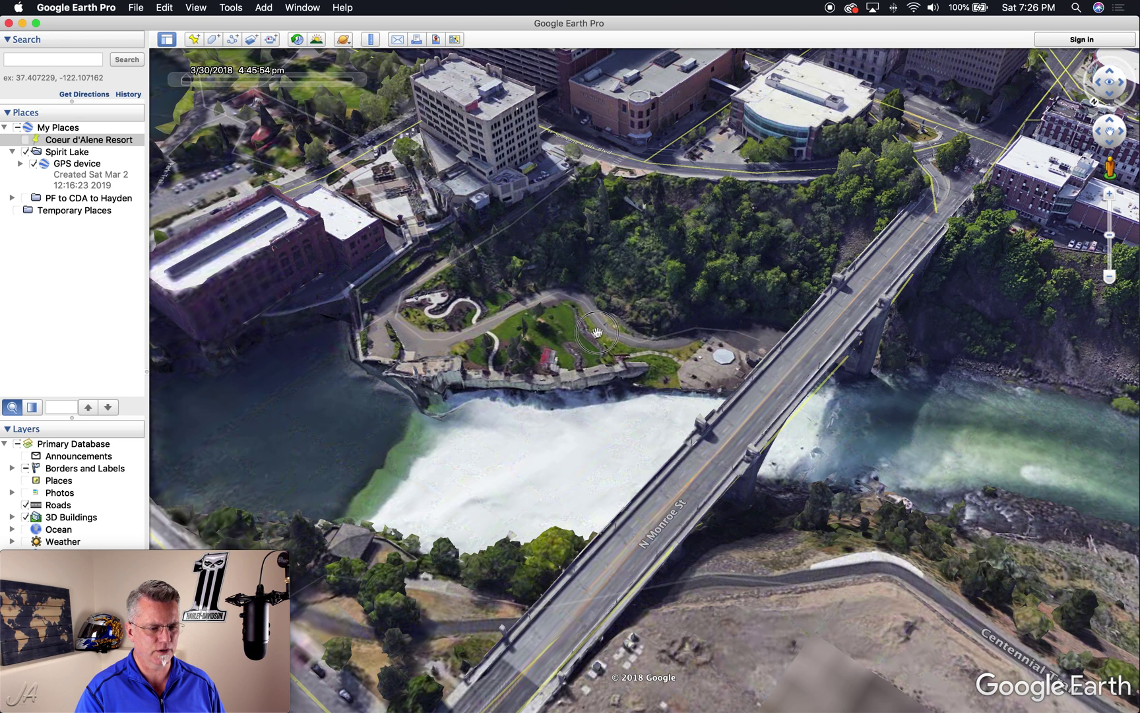
{"action": "left_click_drag", "start_coordinate": [597, 332], "coordinate": [718, 372]}
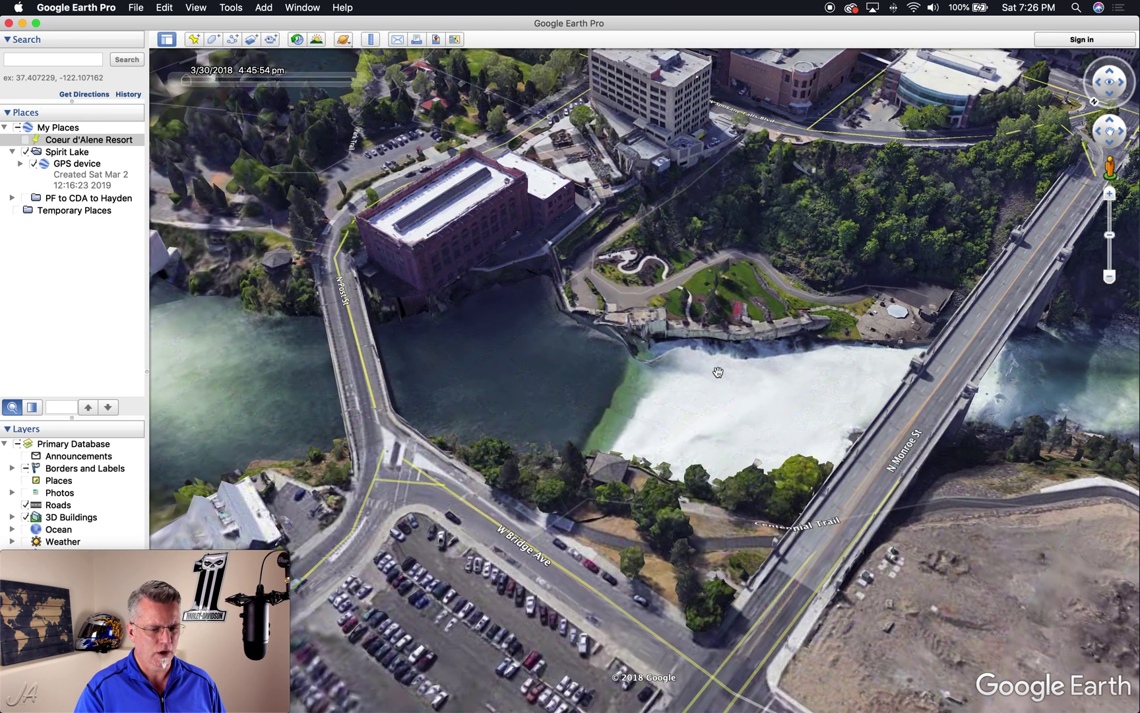
{"action": "left_click", "coordinate": [197, 45]}
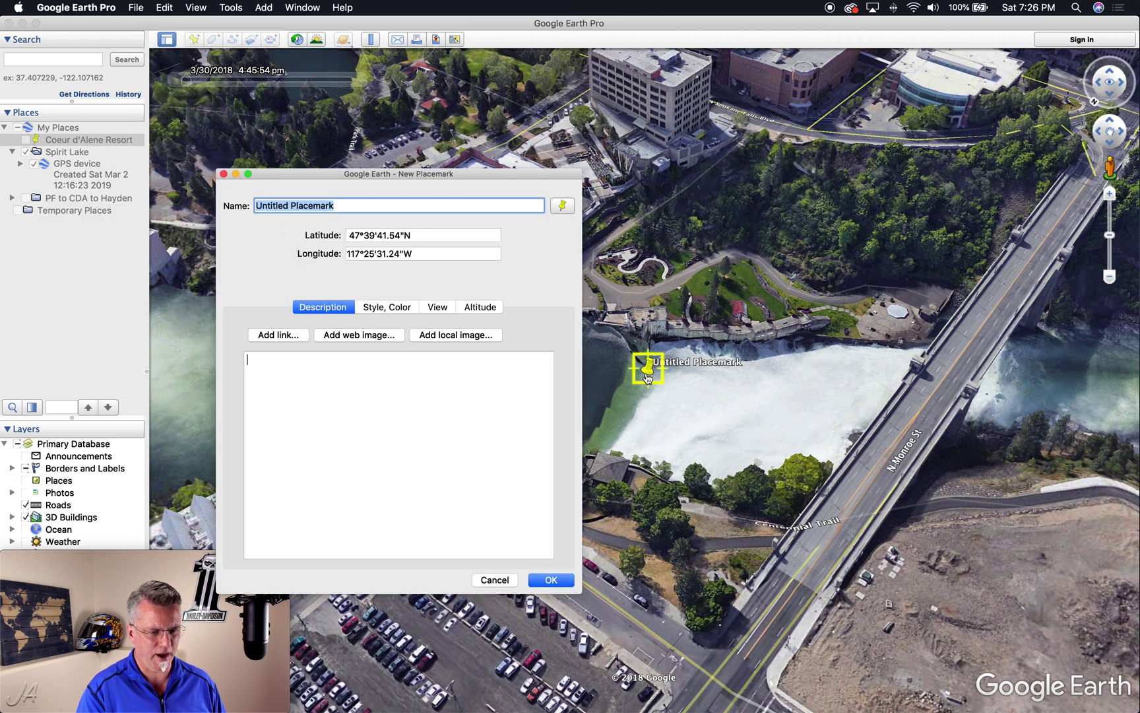
{"action": "mouse_move", "coordinate": [643, 375]}
{"action": "left_mouse_down"}
{"action": "mouse_move", "coordinate": [781, 330]}
{"action": "mouse_move", "coordinate": [710, 354]}
{"action": "mouse_move", "coordinate": [641, 304]}
{"action": "mouse_move", "coordinate": [639, 278]}
{"action": "mouse_move", "coordinate": [626, 359]}
{"action": "left_mouse_up"}
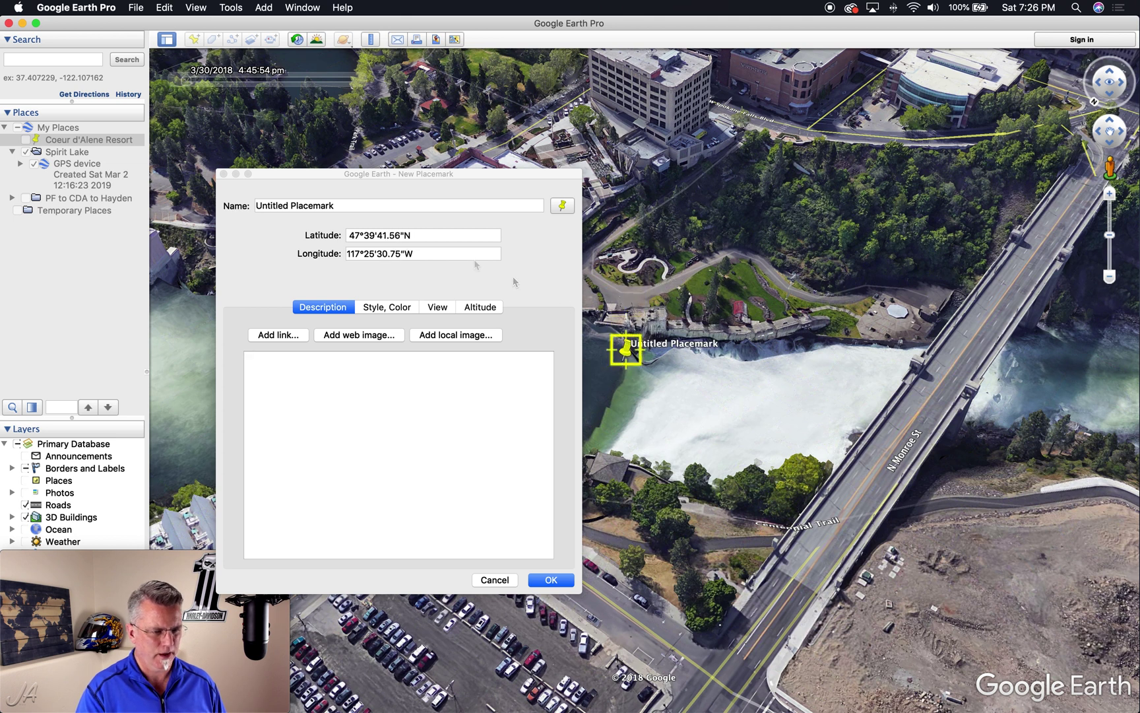
{"action": "left_click", "coordinate": [352, 209]}
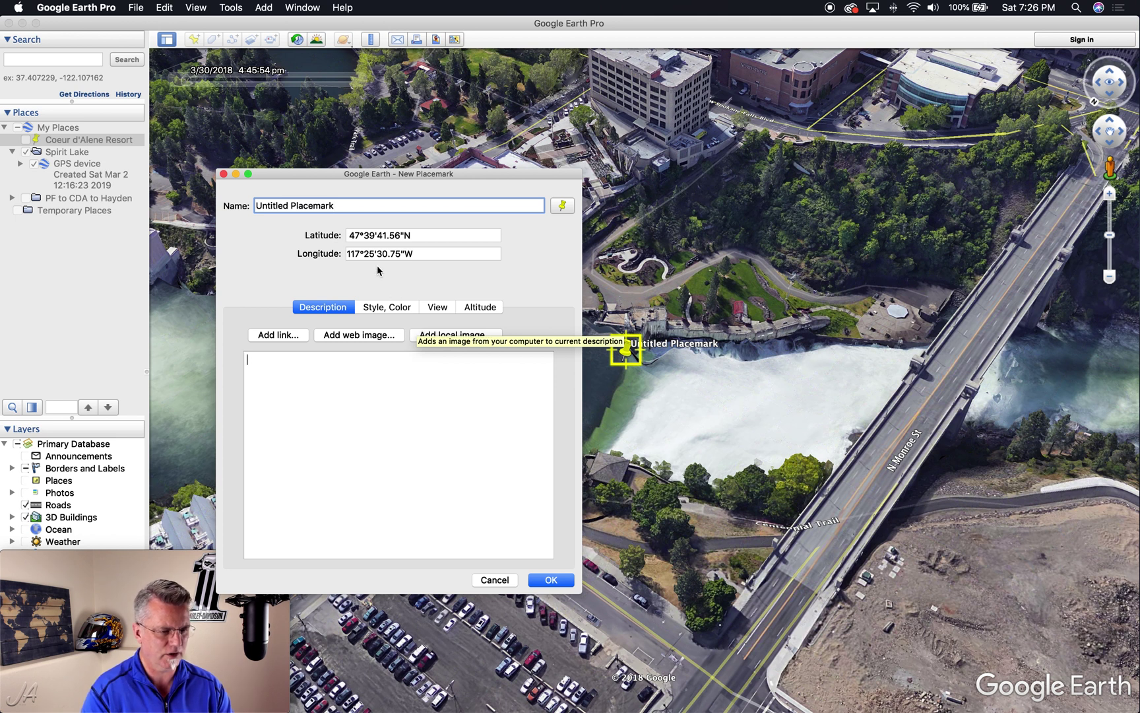
{"action": "left_click_drag", "start_coordinate": [349, 205], "coordinate": [255, 205]}
{"action": "type", "text": "Spokane Falls"}
{"action": "left_click", "coordinate": [551, 580]}
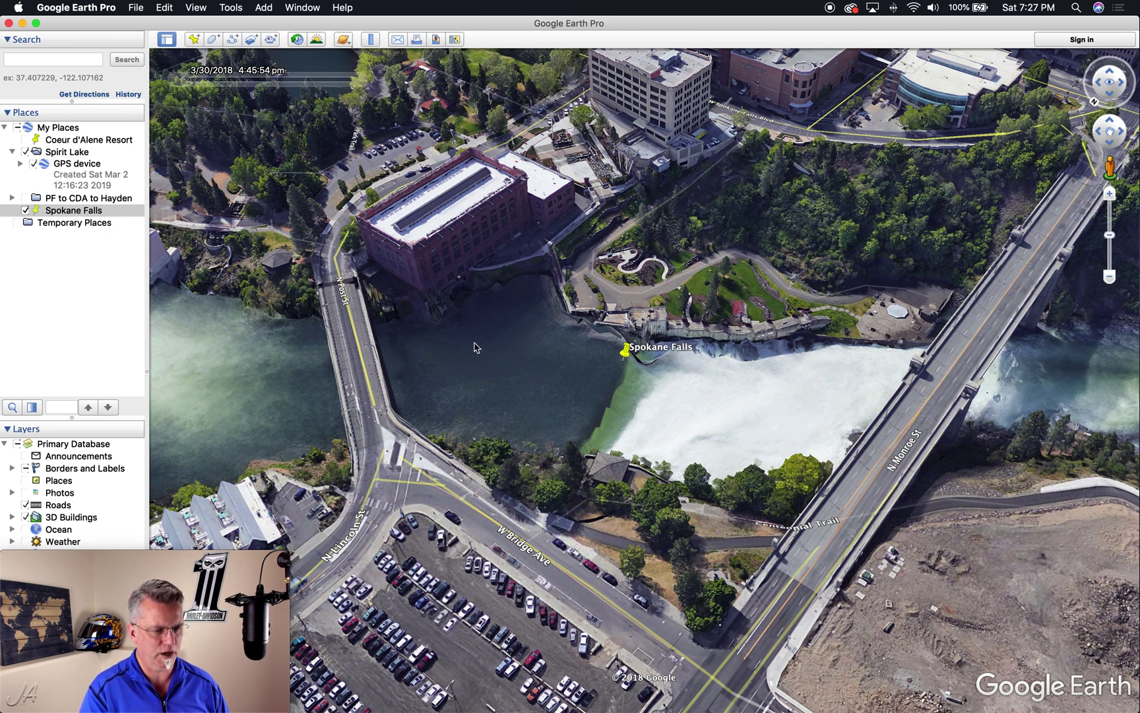
Zoom out to the whole Earth and fly back to the Spokane Falls placemark
{"action": "scroll", "coordinate": [478, 357], "scroll_direction": "down", "scroll_amount": 10}
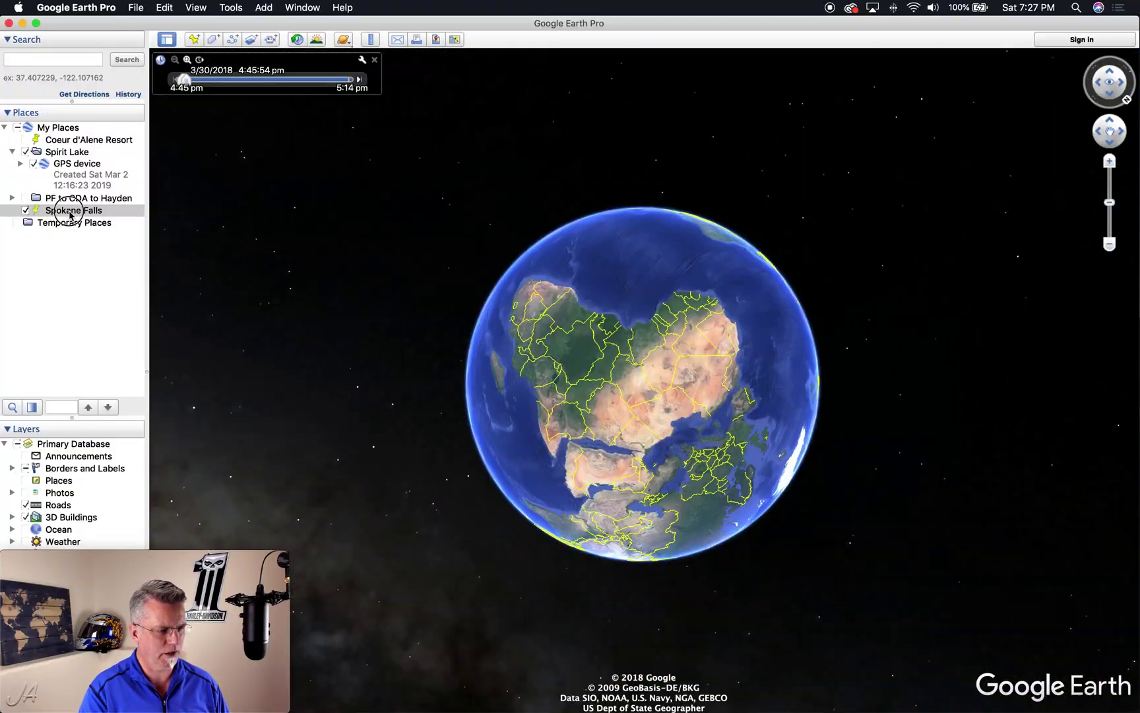
{"action": "left_click", "coordinate": [70, 212]}
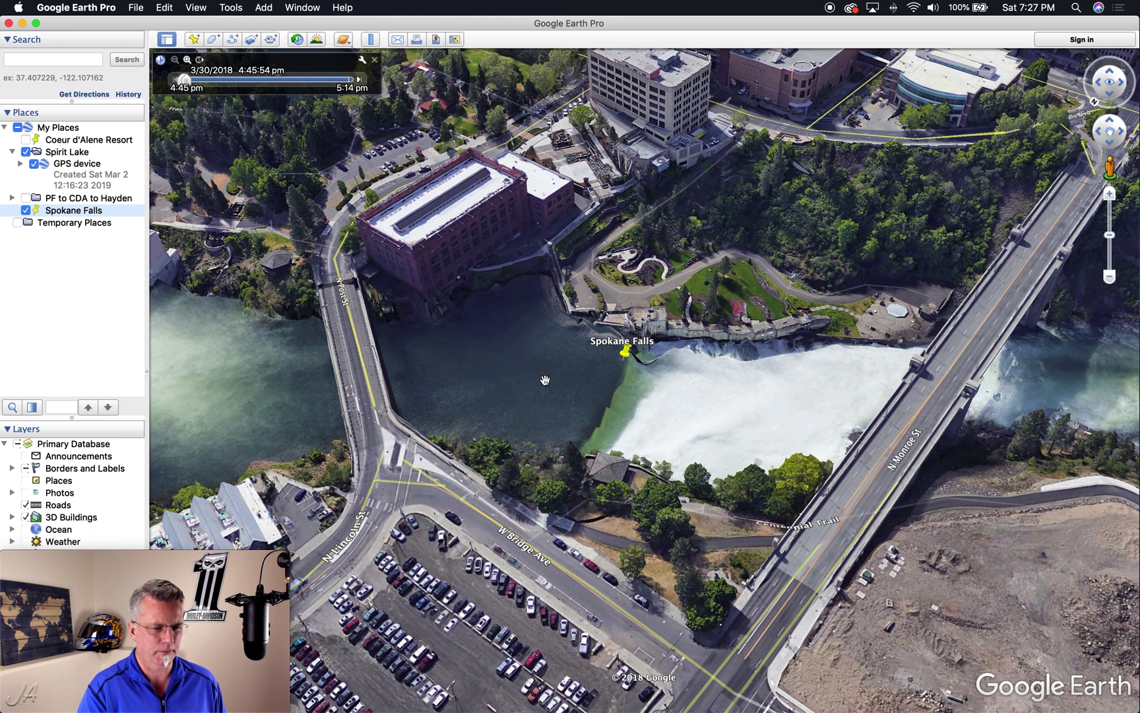
Start a new polygon at Spokane Falls and look over its settings
{"action": "left_click", "coordinate": [213, 41]}
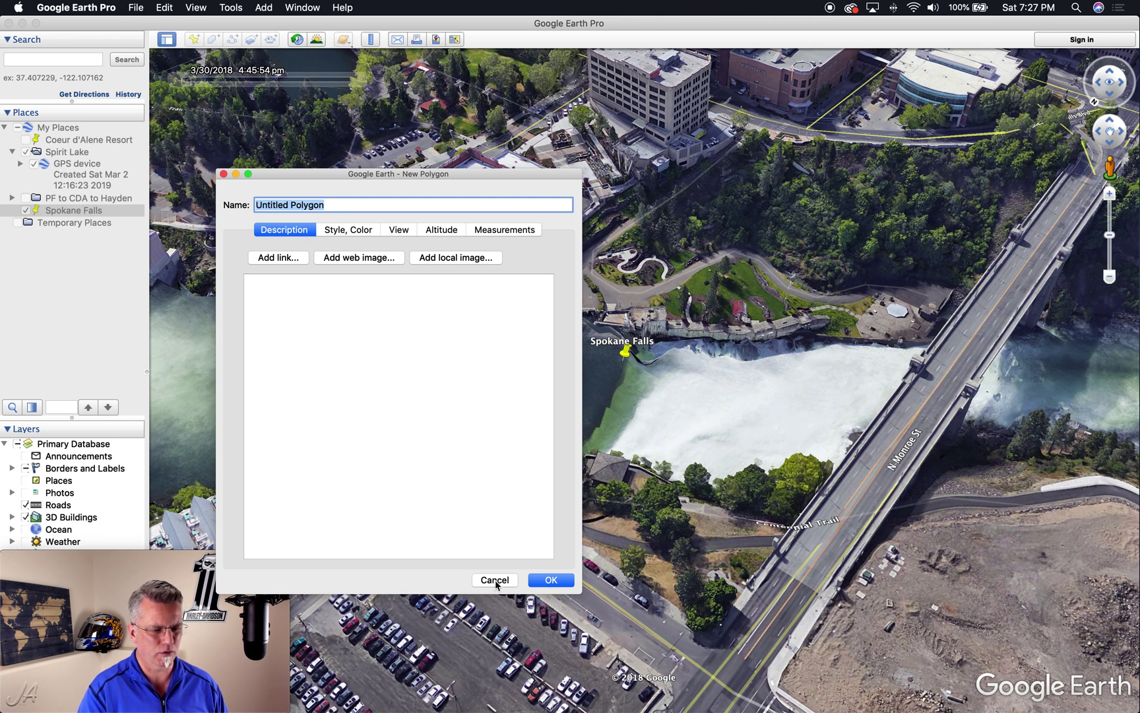
{"action": "left_click", "coordinate": [393, 207]}
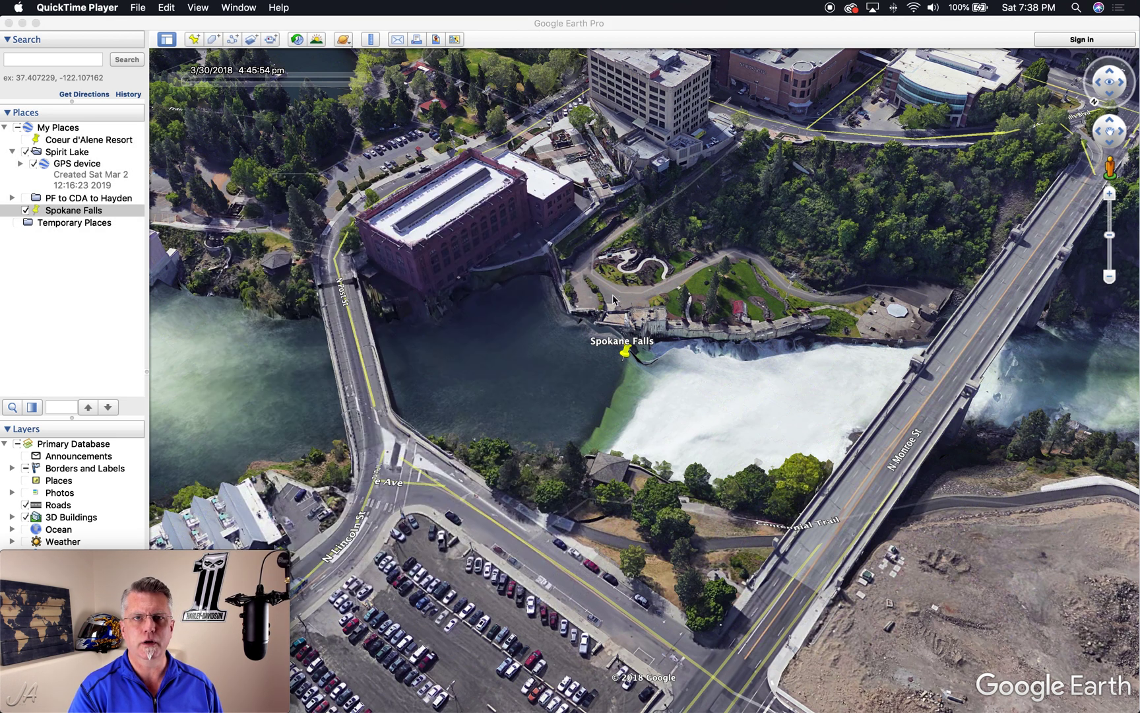
Draw a path named Walk around the falls along N Post St, W Bridge Ave and the N Monroe St bridge
{"action": "left_click", "coordinate": [233, 40]}
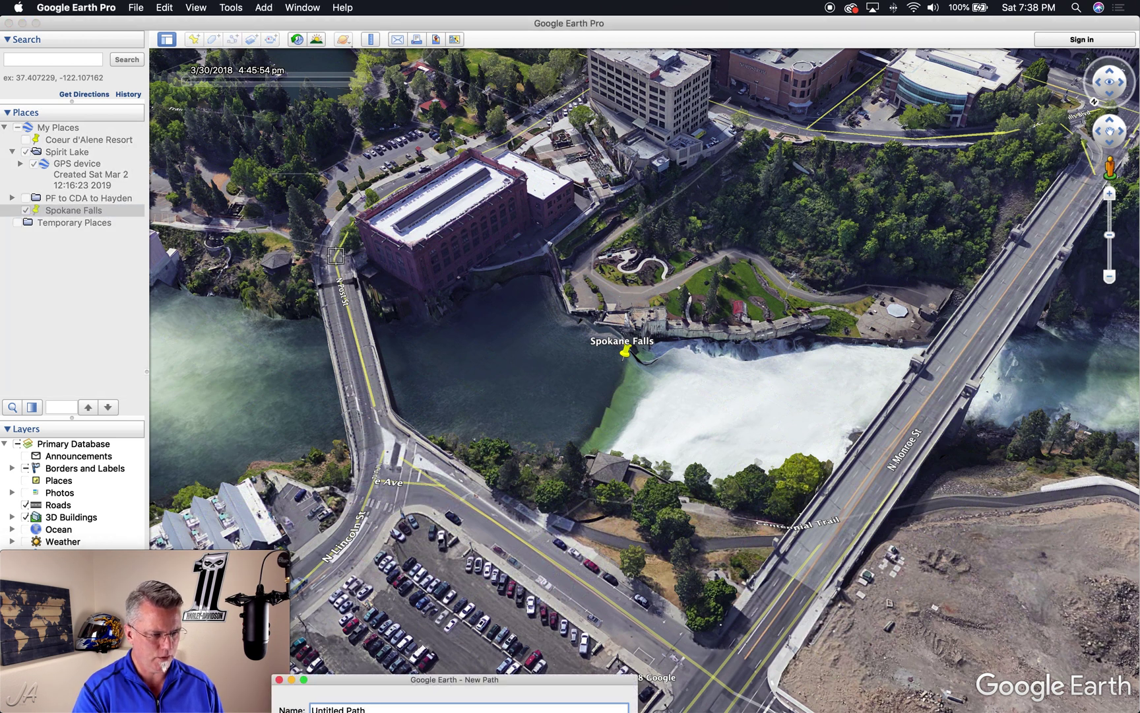
{"action": "left_click", "coordinate": [344, 315]}
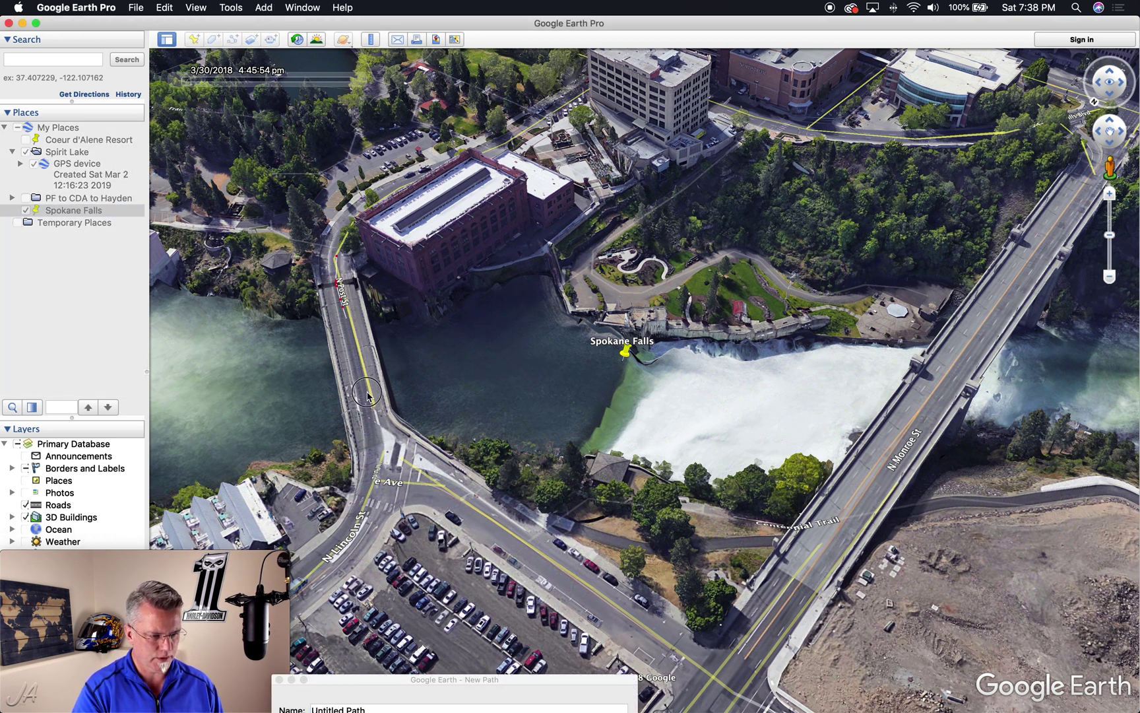
{"action": "mouse_move", "coordinate": [388, 432]}
{"action": "left_mouse_down"}
{"action": "mouse_move", "coordinate": [526, 558]}
{"action": "mouse_move", "coordinate": [682, 651]}
{"action": "mouse_move", "coordinate": [722, 661]}
{"action": "mouse_move", "coordinate": [793, 585]}
{"action": "left_mouse_up"}
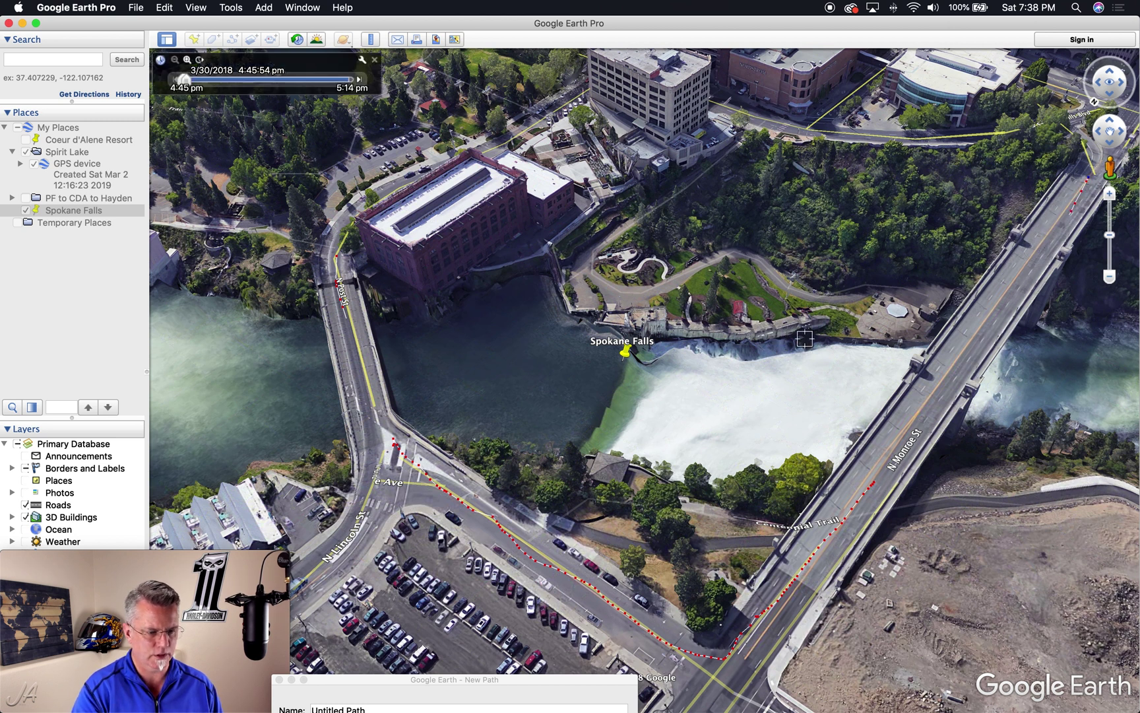
{"action": "type", "text": "Walk"}
{"action": "type", "text": " around the falls"}
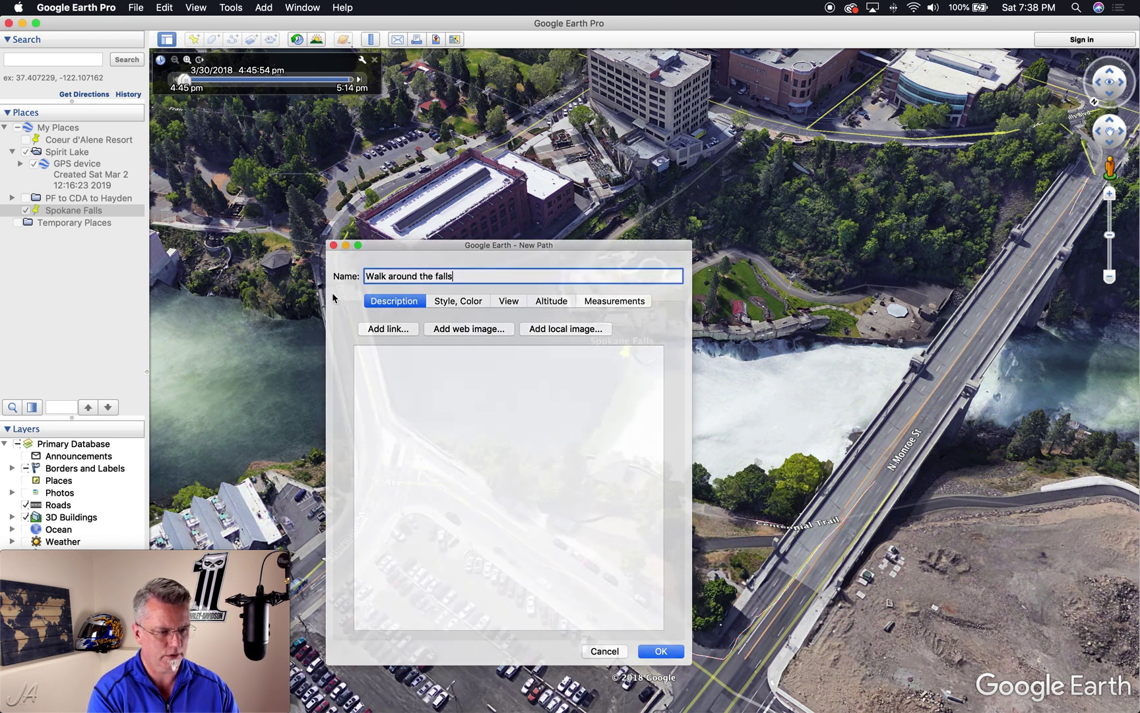
{"action": "key", "text": "Return"}
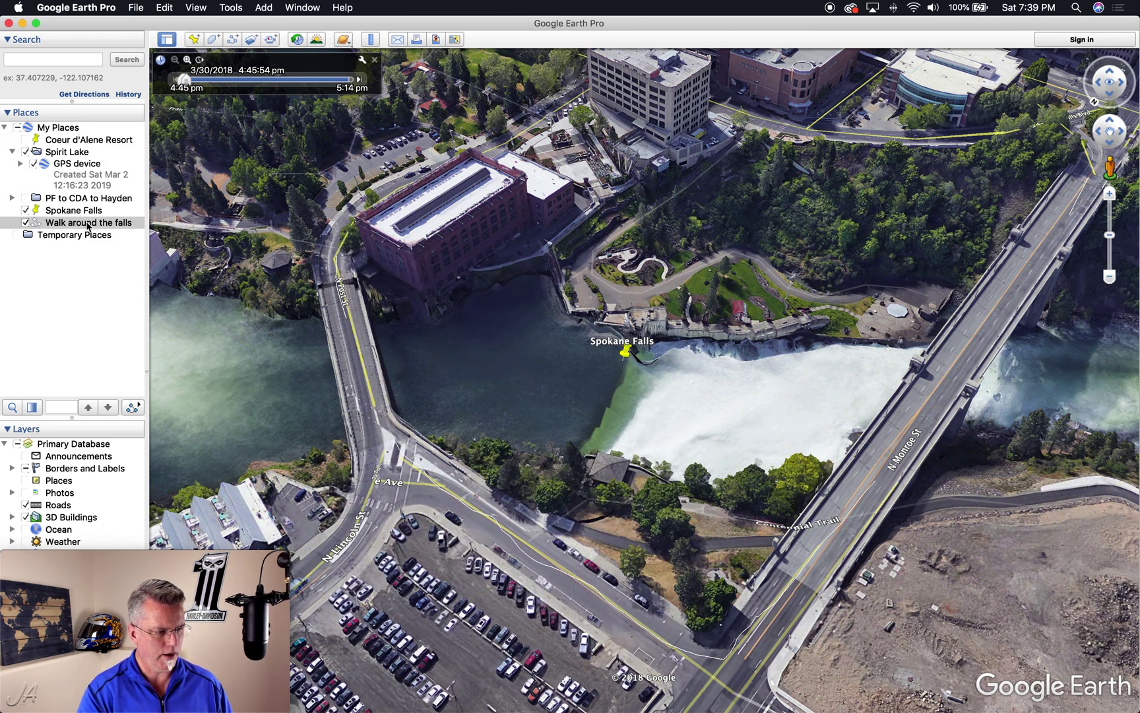
Play the tour of the Walk around the falls path and zoom out from the Monroe Street bridge
{"action": "left_click", "coordinate": [132, 409]}
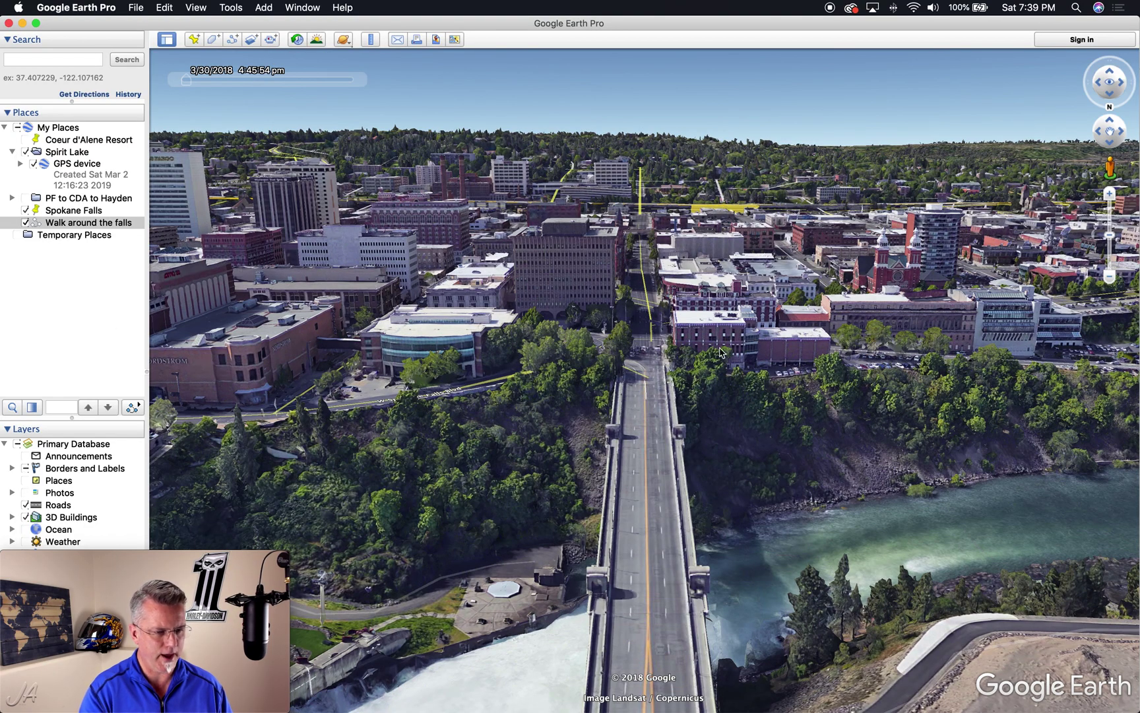
{"action": "scroll", "coordinate": [721, 352], "scroll_direction": "down", "scroll_amount": 5}
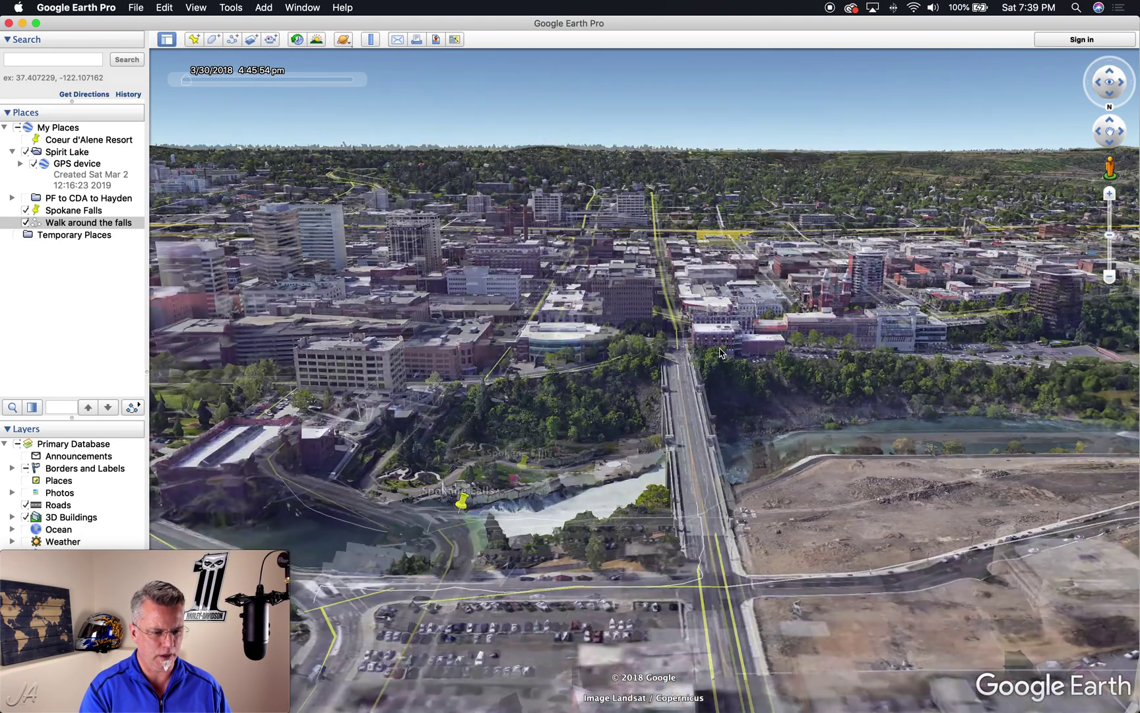
{"action": "scroll", "coordinate": [721, 351], "scroll_direction": "down", "scroll_amount": 5}
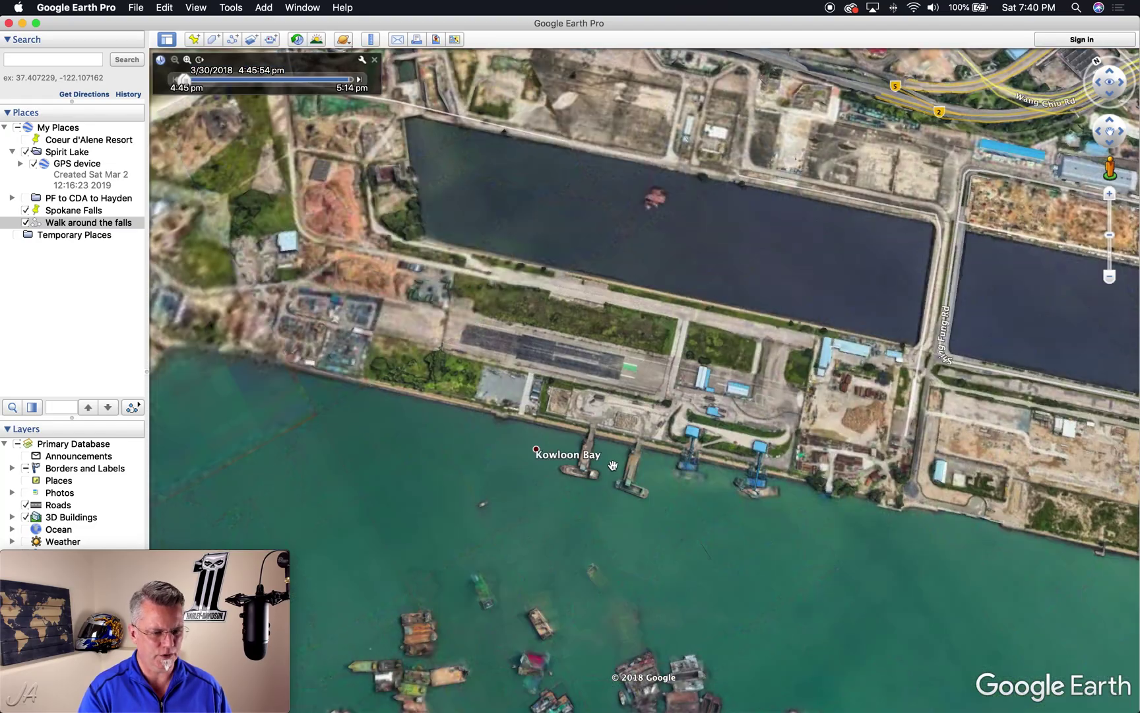
Add a placemark named Hong Kong on the barge moored at the pier in Kowloon Bay
{"action": "scroll", "coordinate": [613, 466], "scroll_direction": "up", "scroll_amount": 4}
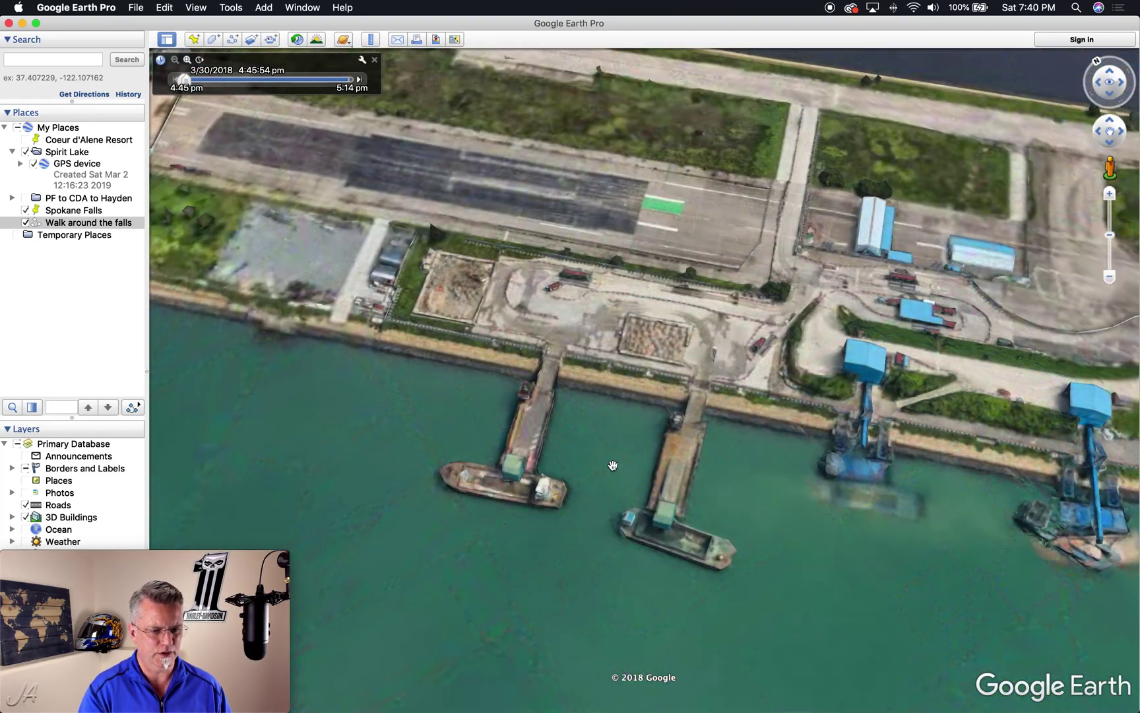
{"action": "scroll", "coordinate": [613, 465], "scroll_direction": "up", "scroll_amount": 4}
{"action": "scroll", "coordinate": [613, 466], "scroll_direction": "up", "scroll_amount": 4}
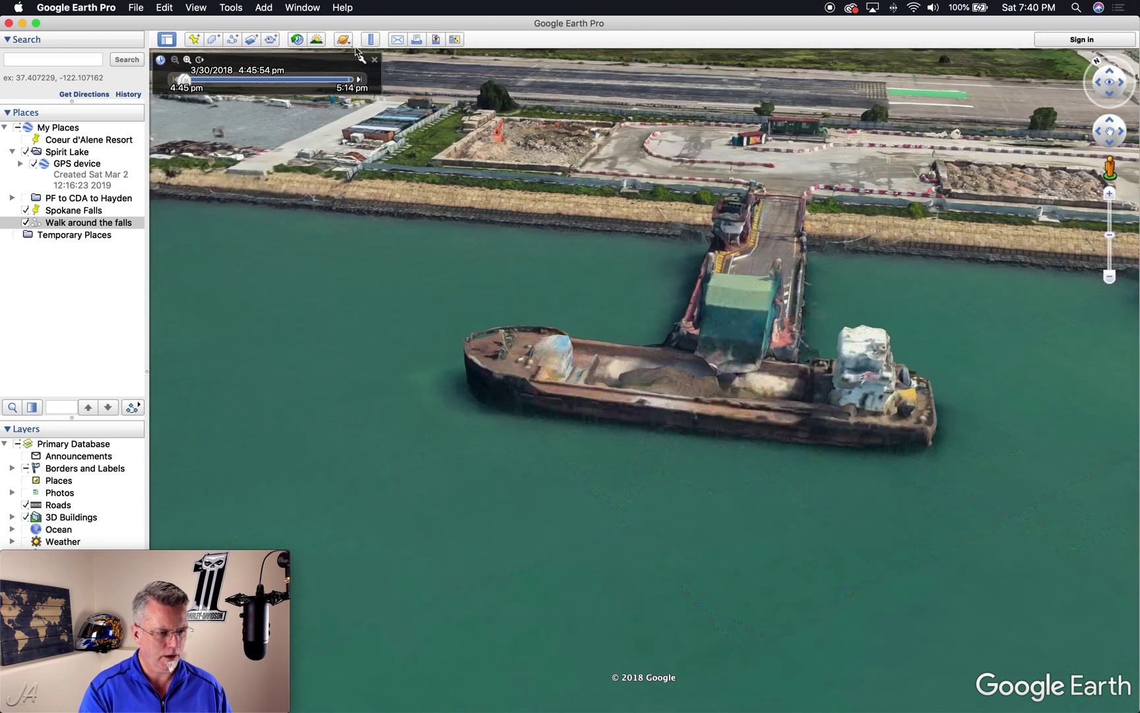
{"action": "left_click", "coordinate": [196, 41]}
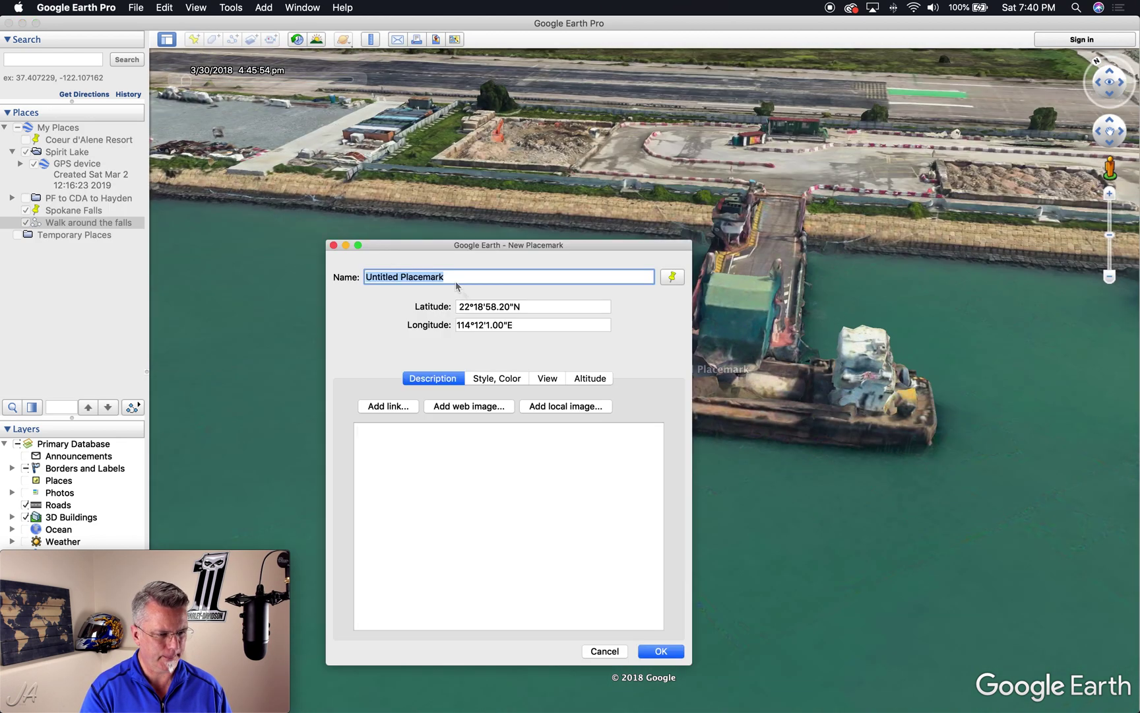
{"action": "type", "text": "Hong Kong"}
{"action": "key", "text": "Return"}
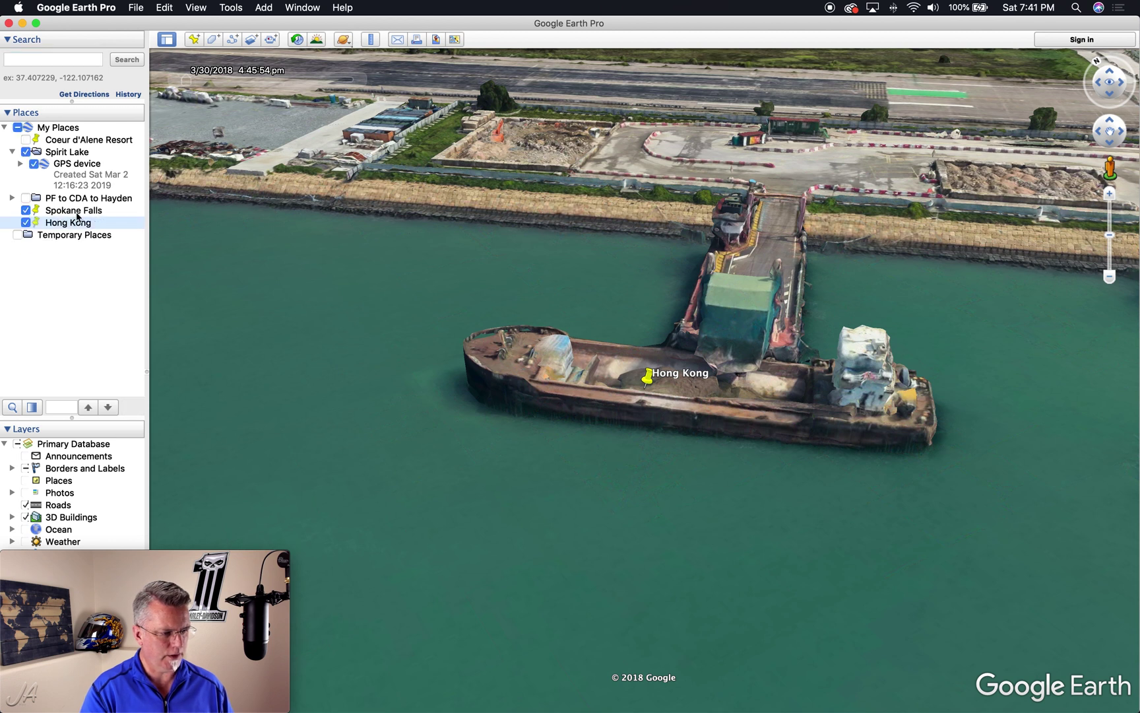
Fly to the Coeur d'Alene Resort placemark and show it in full screen with the tour recorder open
{"action": "double_click", "coordinate": [90, 139]}
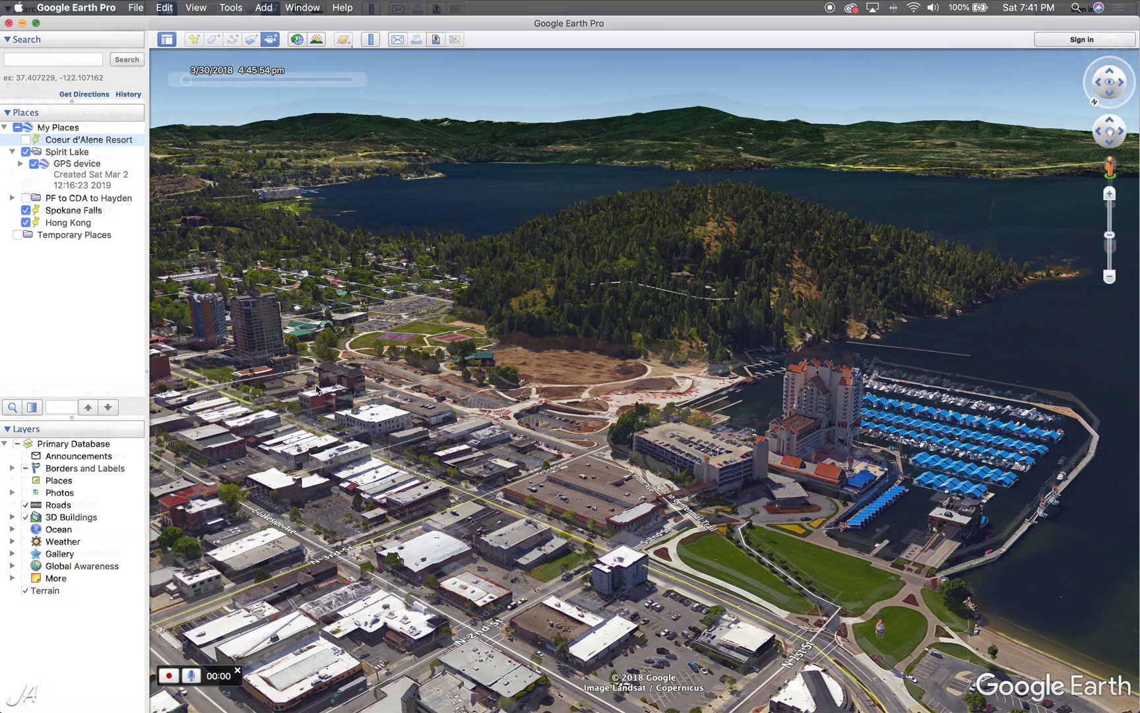
{"action": "key", "text": "ctrl+super+f"}
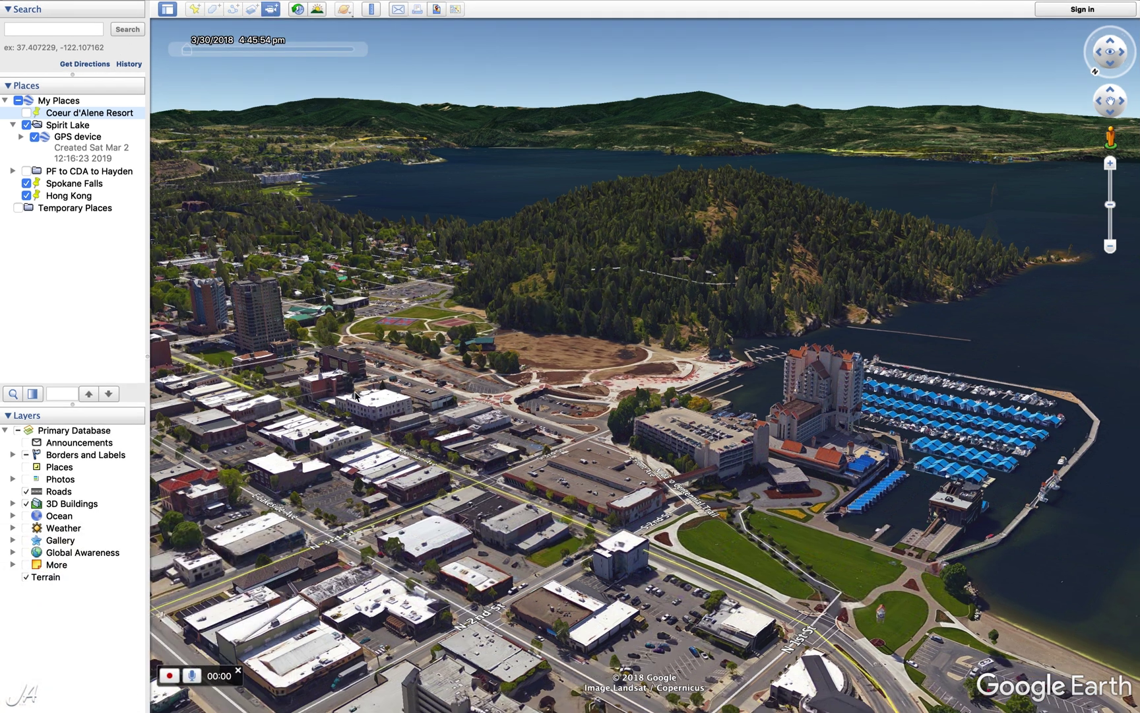
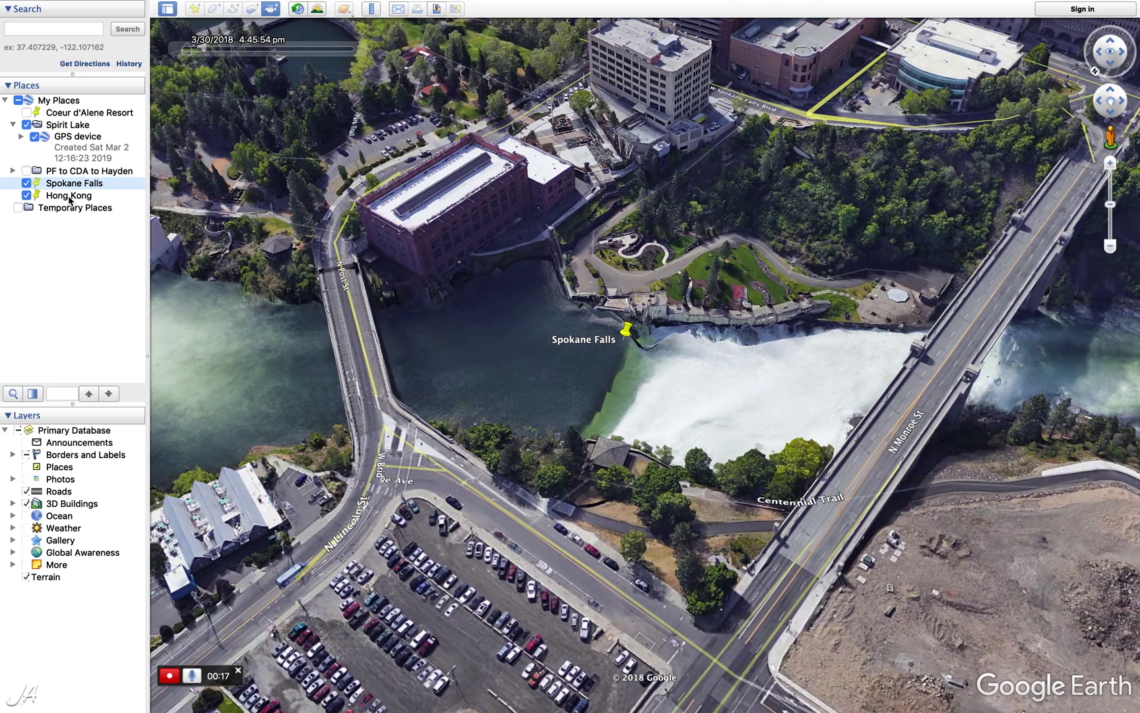
Fly to the Hong Kong placemark as the last stop of the tour being recorded and stop the recording
{"action": "double_click", "coordinate": [69, 196]}
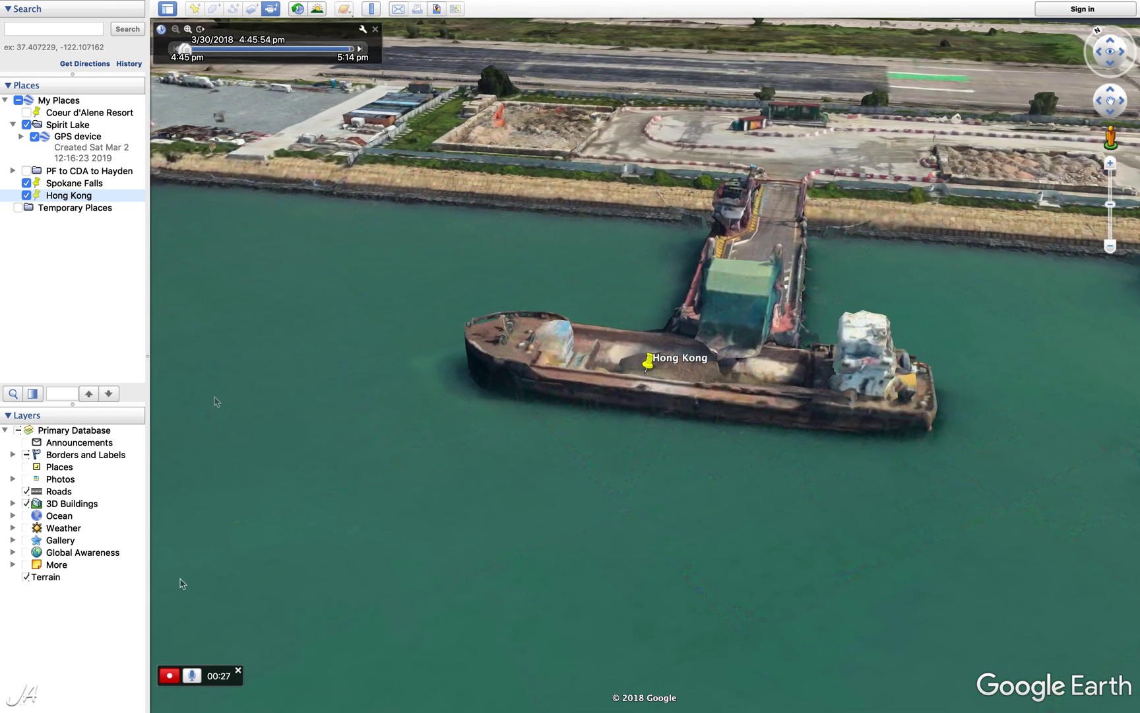
{"action": "left_click", "coordinate": [170, 676]}
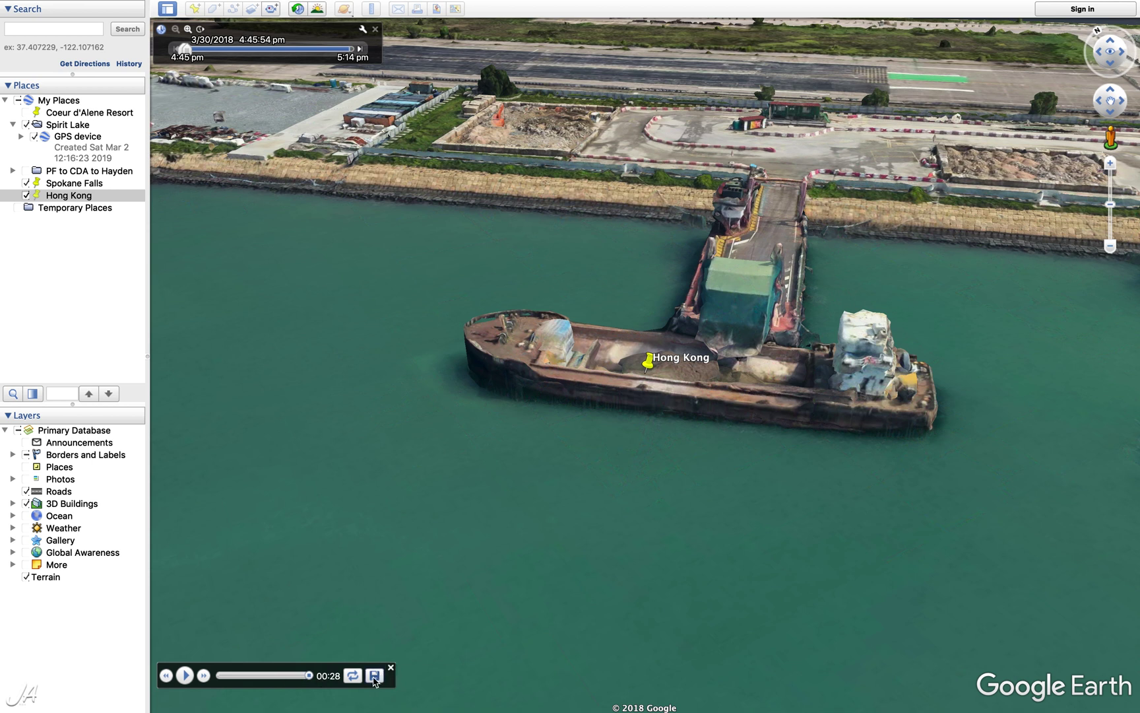
Save the recorded tour as Tour of Idaho Washington and Hong Kong and close the tour player
{"action": "left_click", "coordinate": [375, 675]}
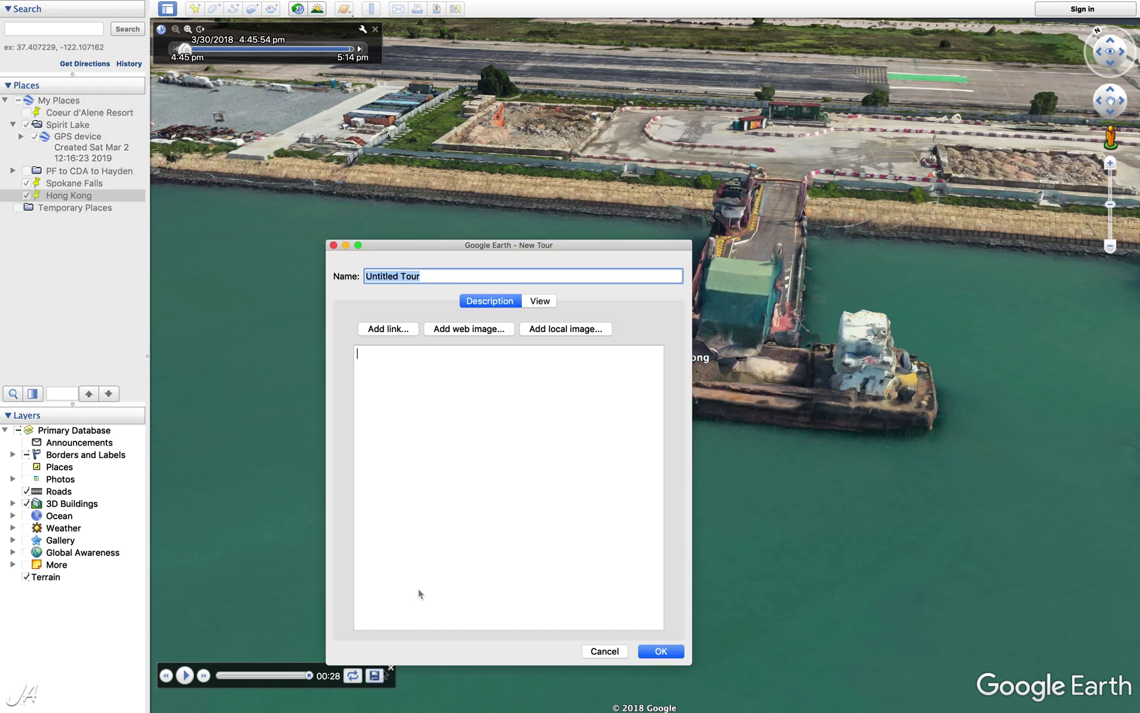
{"action": "type", "text": "Tour of Idaho Washington and Hong Kon"}
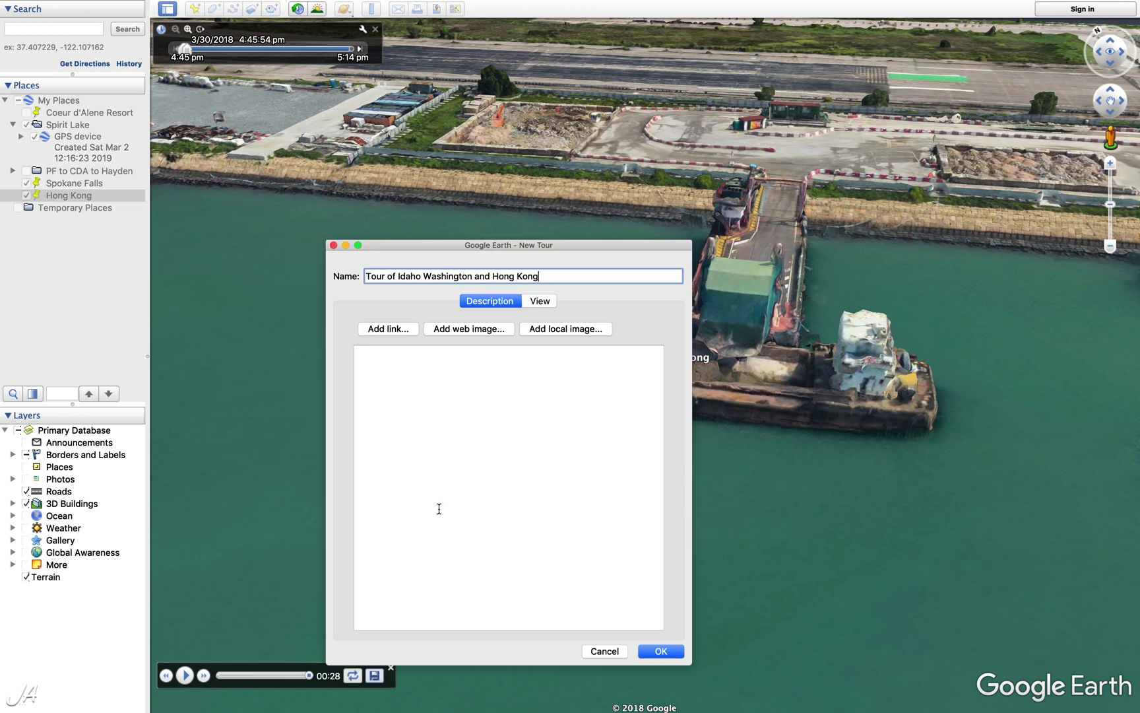
{"action": "type", "text": "g"}
{"action": "key", "text": "Return"}
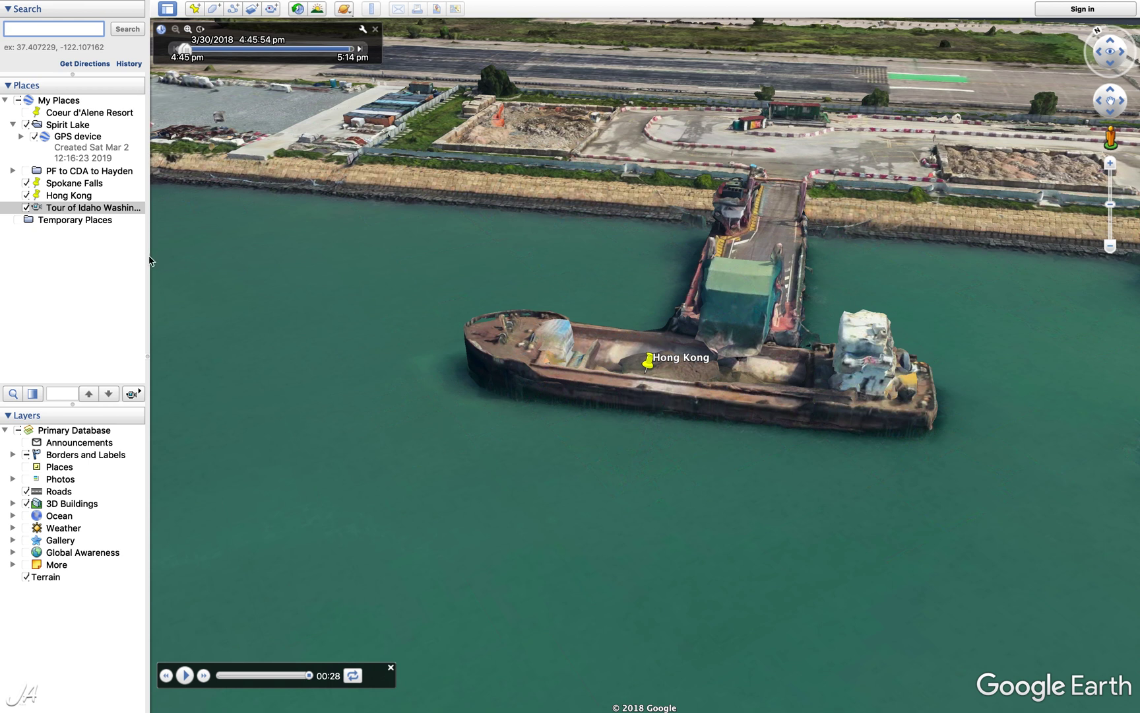
{"action": "left_click", "coordinate": [111, 281]}
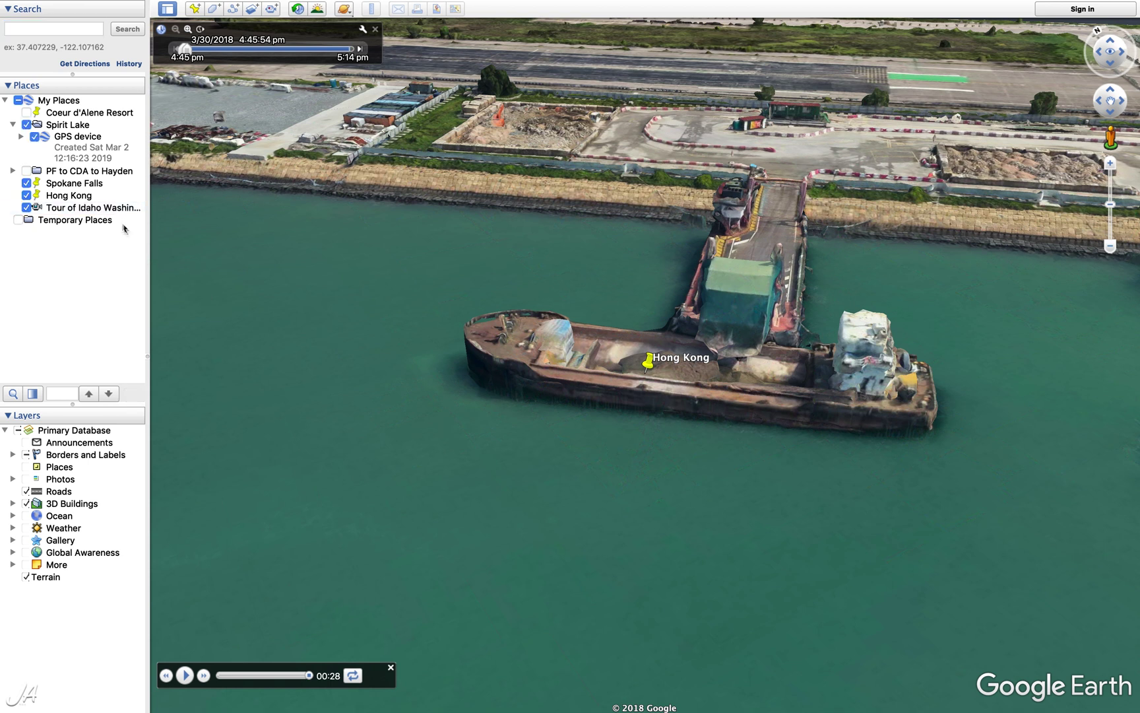
{"action": "left_click", "coordinate": [391, 667]}
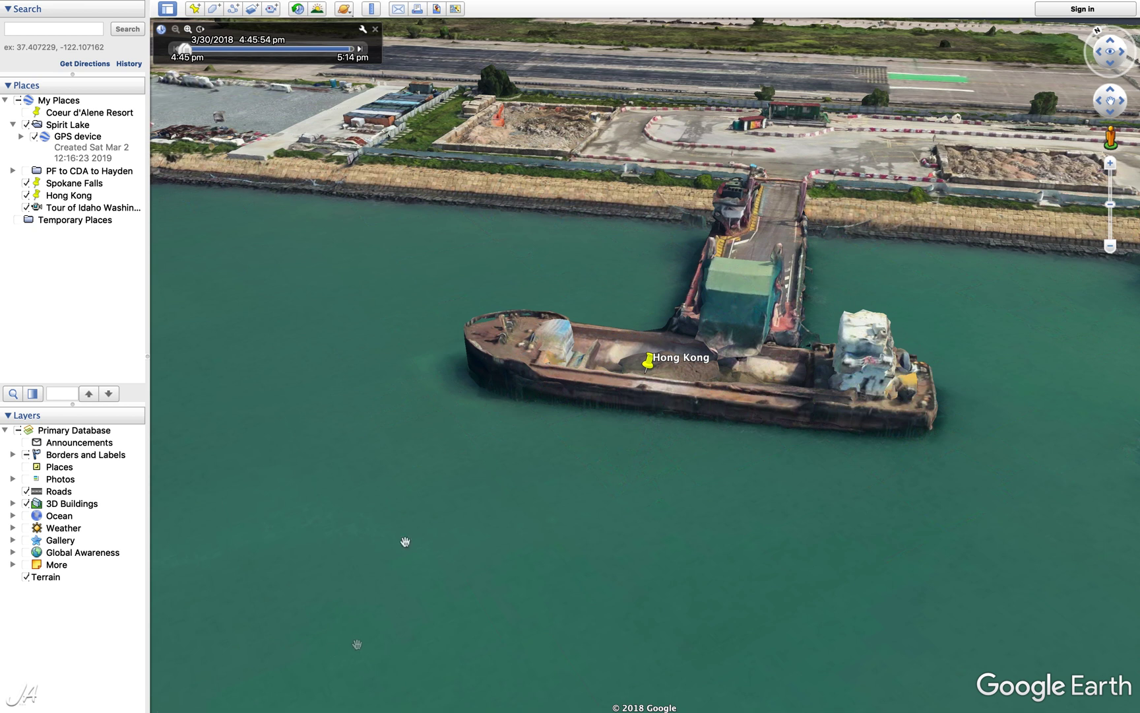
Play the saved Tour of Idaho Washington and Hong Kong through to Hong Kong and close its player
{"action": "double_click", "coordinate": [104, 209]}
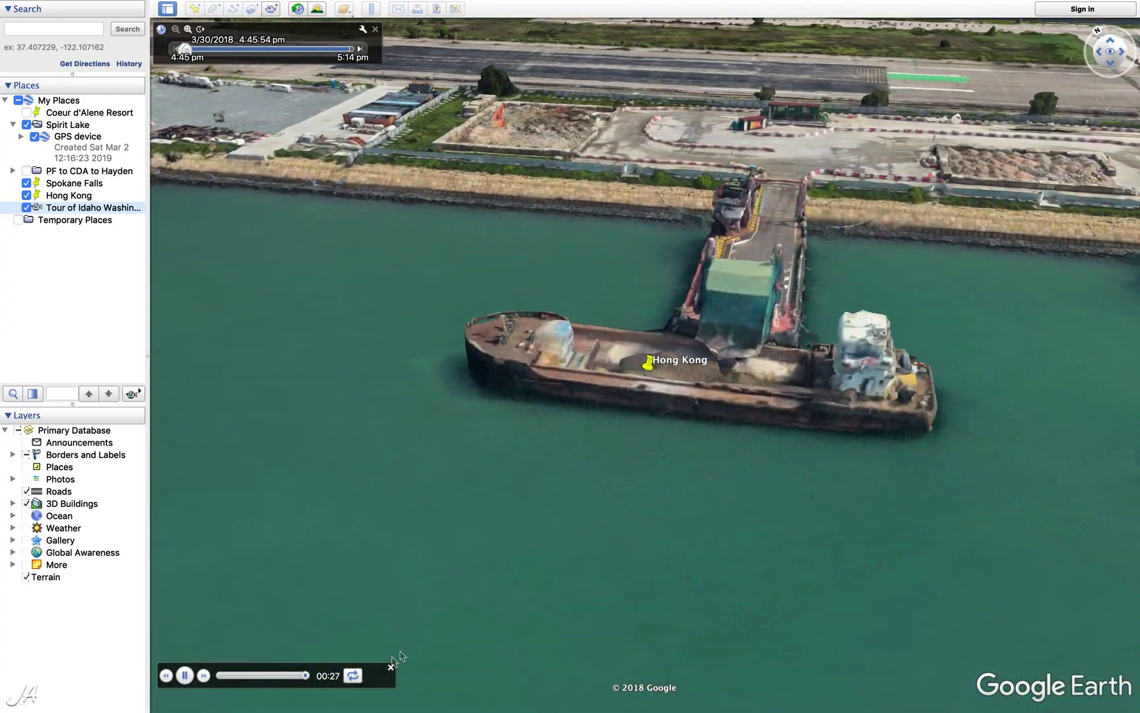
{"action": "left_click", "coordinate": [390, 668]}
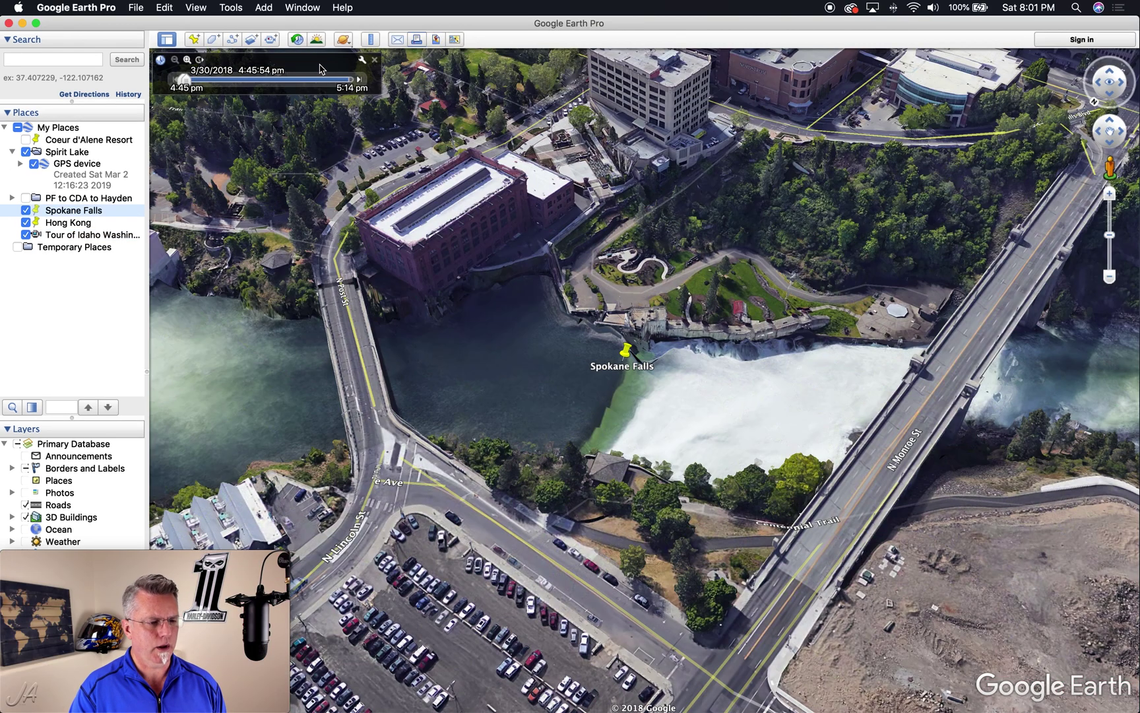
Measure the straight-line distance in miles from the parking area behind the red brick building to the round plaza above the falls
{"action": "left_click", "coordinate": [297, 41]}
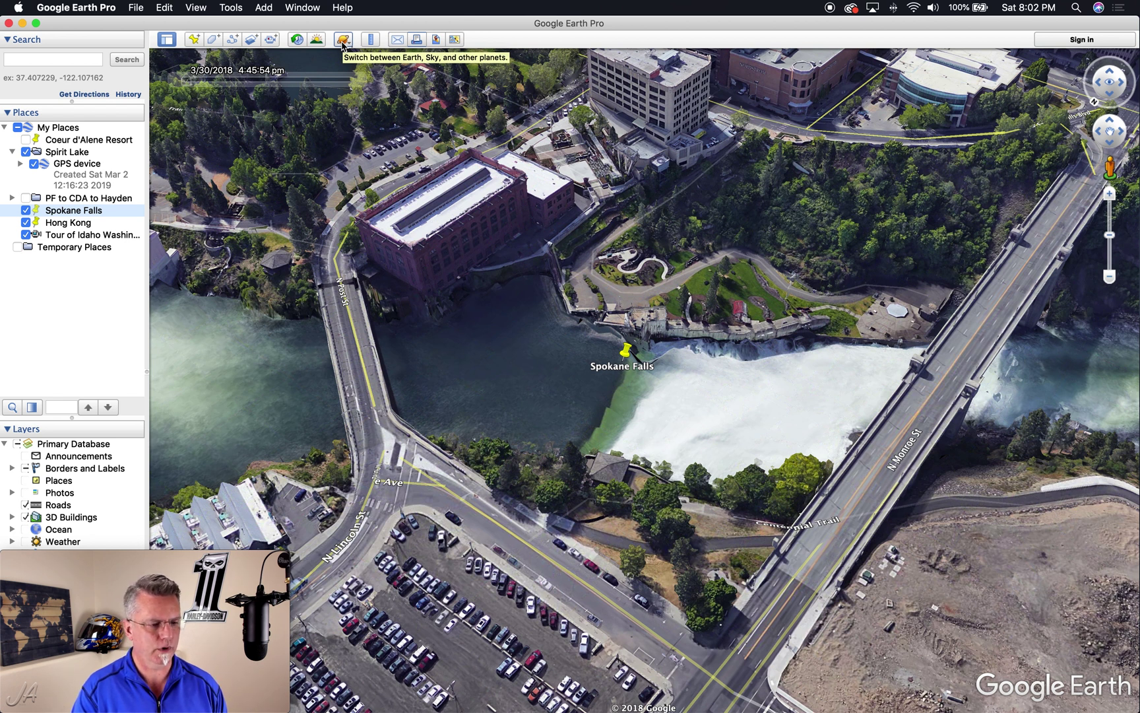
{"action": "left_click", "coordinate": [370, 39]}
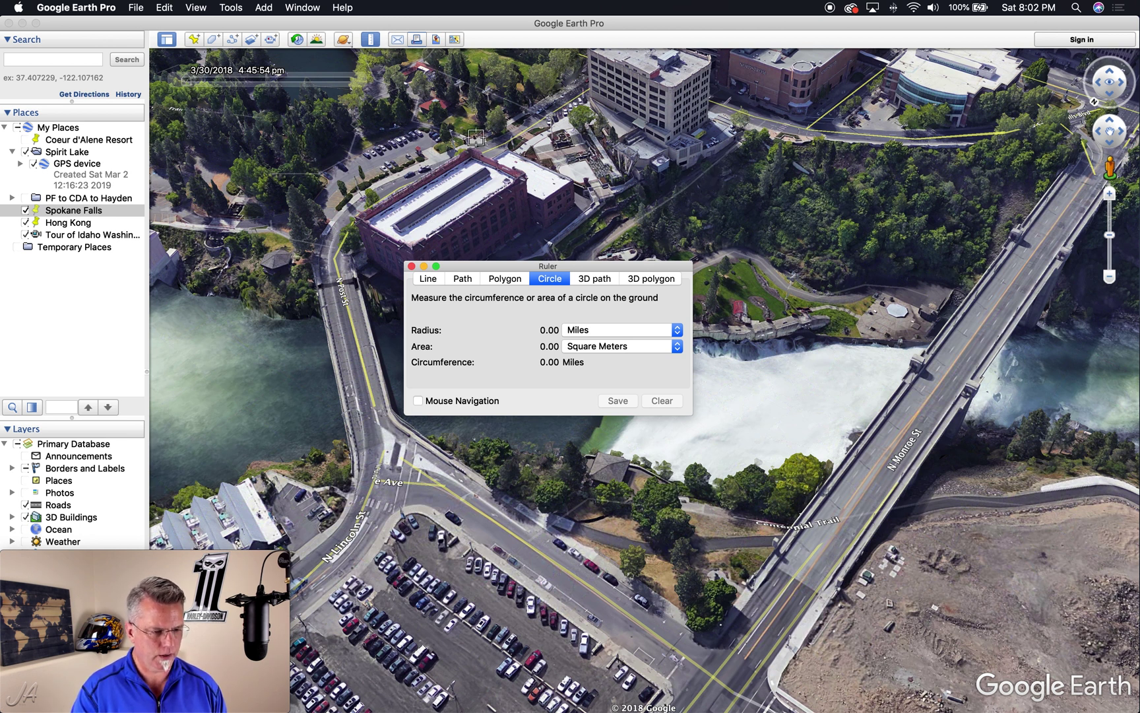
{"action": "left_click", "coordinate": [428, 278]}
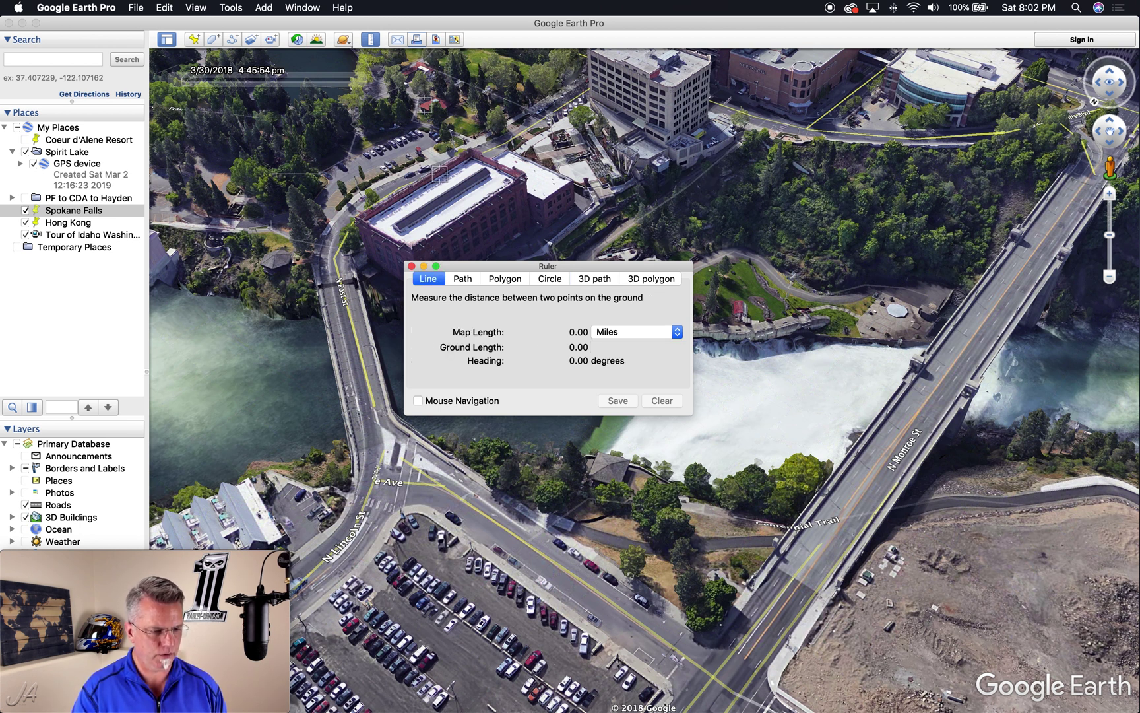
{"action": "left_click", "coordinate": [425, 117]}
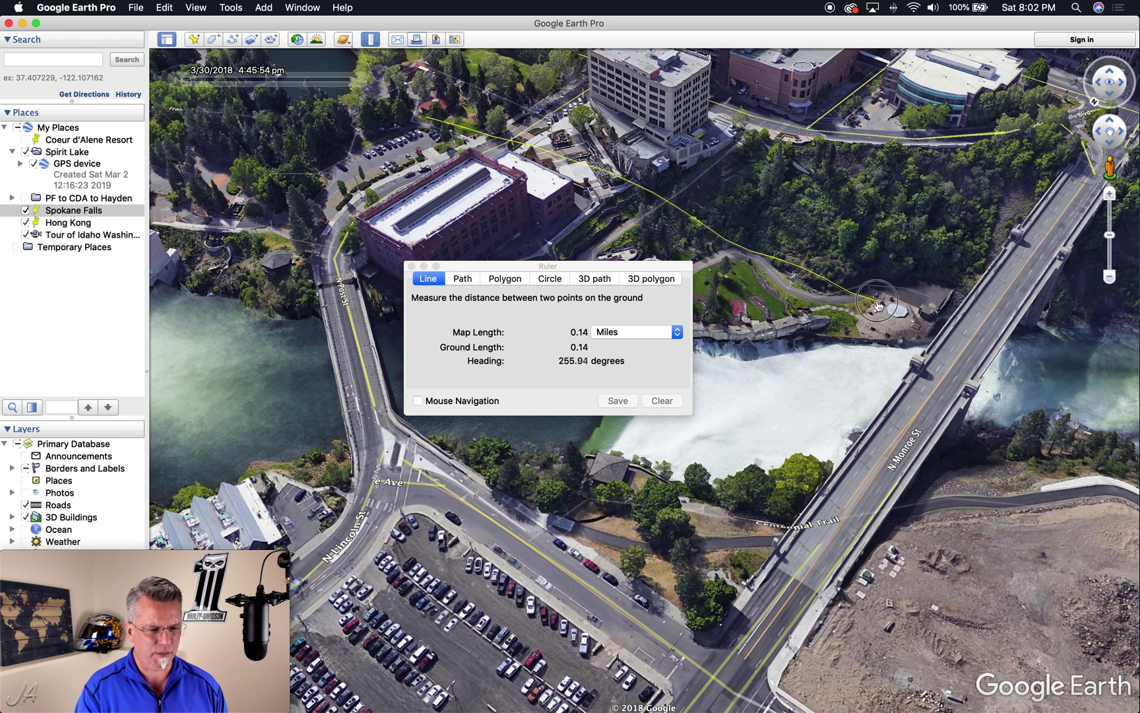
{"action": "left_click", "coordinate": [900, 310]}
Measure a circle centred beside the white office building, and a path along N Post St, W Bridge Ave and the N Monroe St bridge
{"action": "left_click", "coordinate": [556, 280]}
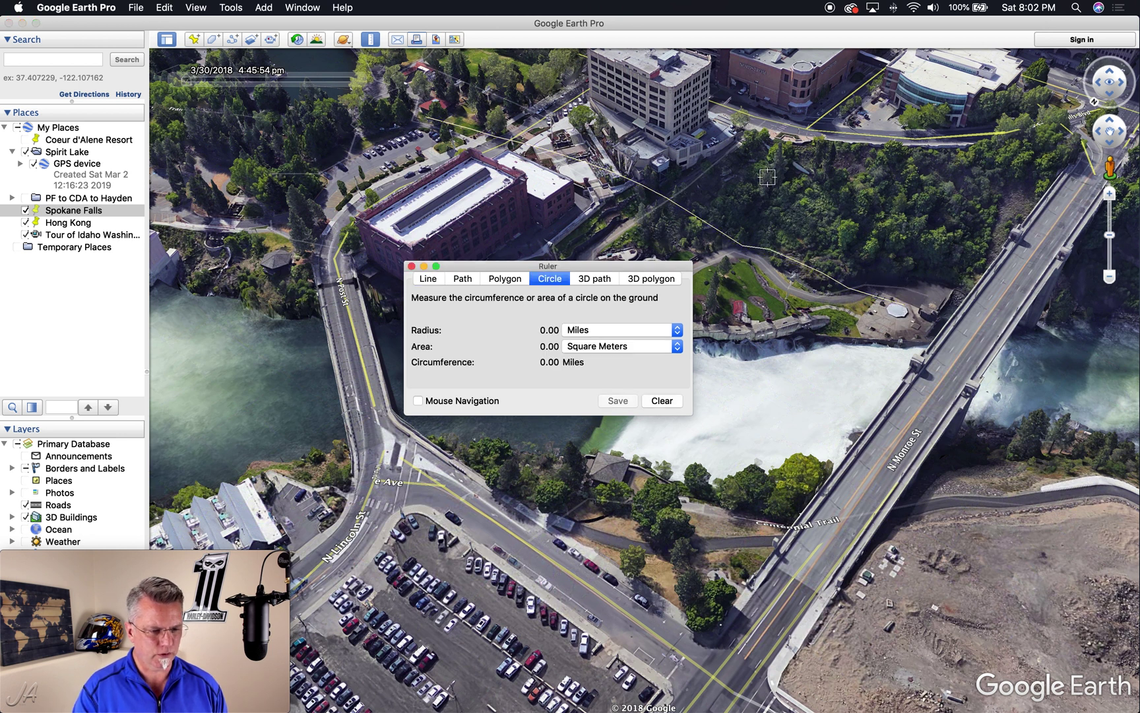
{"action": "left_click_drag", "start_coordinate": [708, 151], "coordinate": [900, 331]}
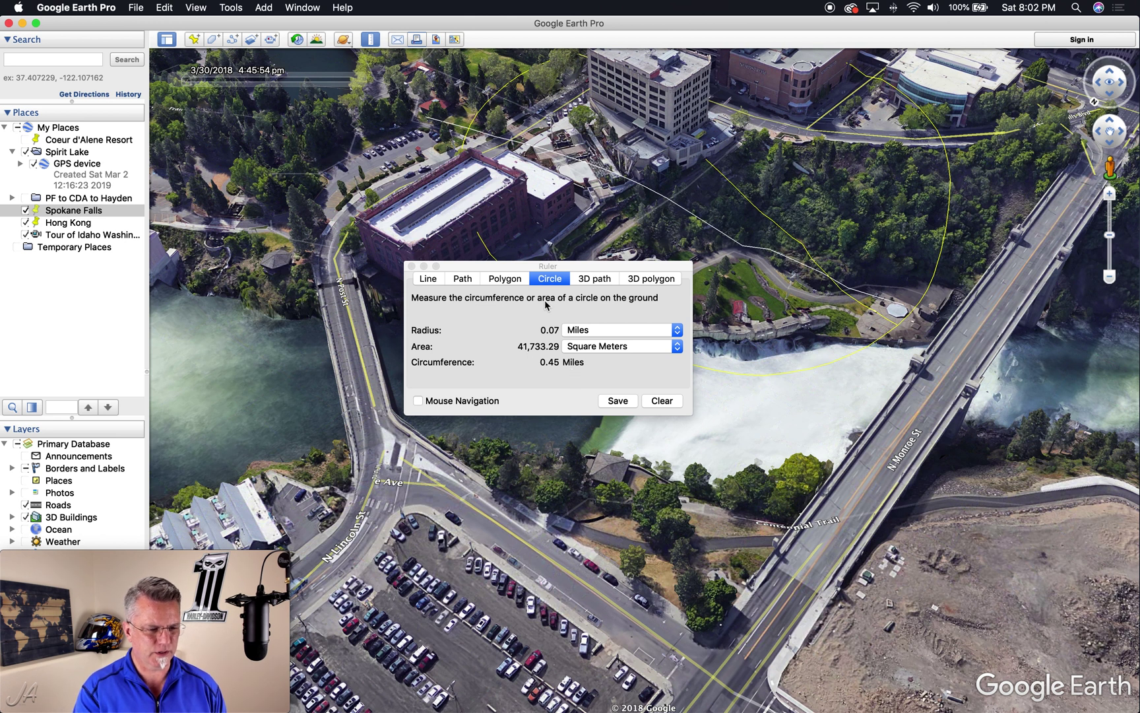
{"action": "left_click", "coordinate": [471, 282]}
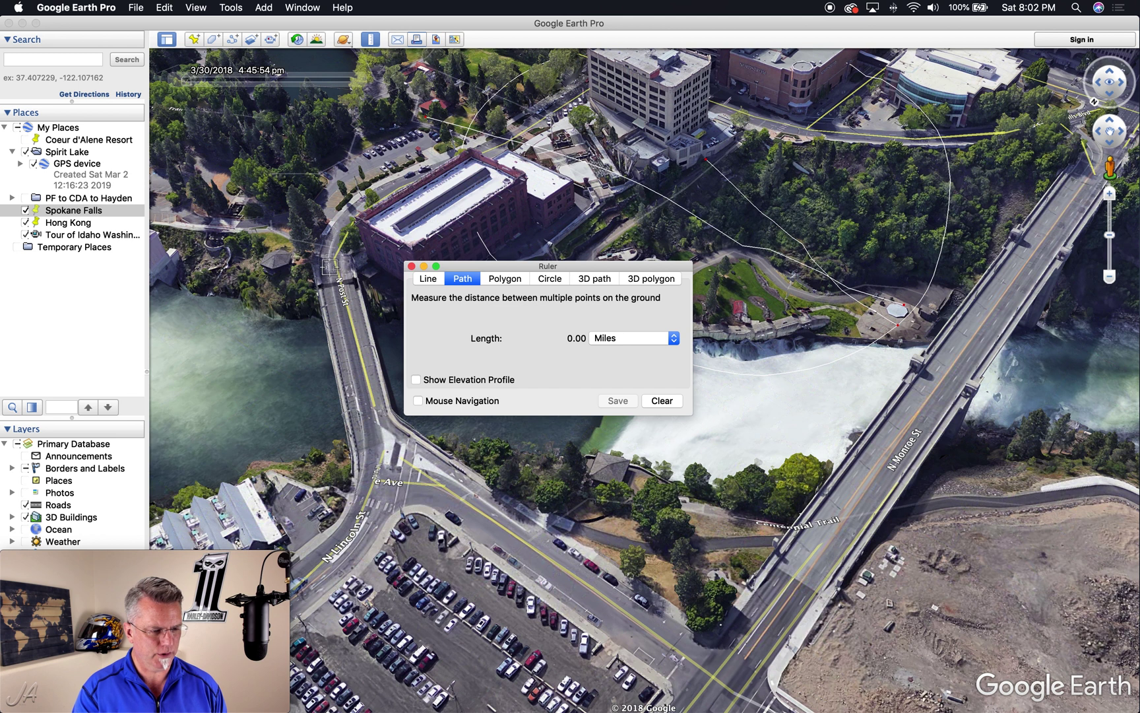
{"action": "mouse_move", "coordinate": [335, 263]}
{"action": "left_mouse_down"}
{"action": "mouse_move", "coordinate": [345, 360]}
{"action": "mouse_move", "coordinate": [389, 443]}
{"action": "mouse_move", "coordinate": [451, 496]}
{"action": "mouse_move", "coordinate": [569, 551]}
{"action": "mouse_move", "coordinate": [609, 596]}
{"action": "mouse_move", "coordinate": [687, 648]}
{"action": "mouse_move", "coordinate": [712, 642]}
{"action": "mouse_move", "coordinate": [786, 581]}
{"action": "mouse_move", "coordinate": [1040, 245]}
{"action": "left_mouse_up"}
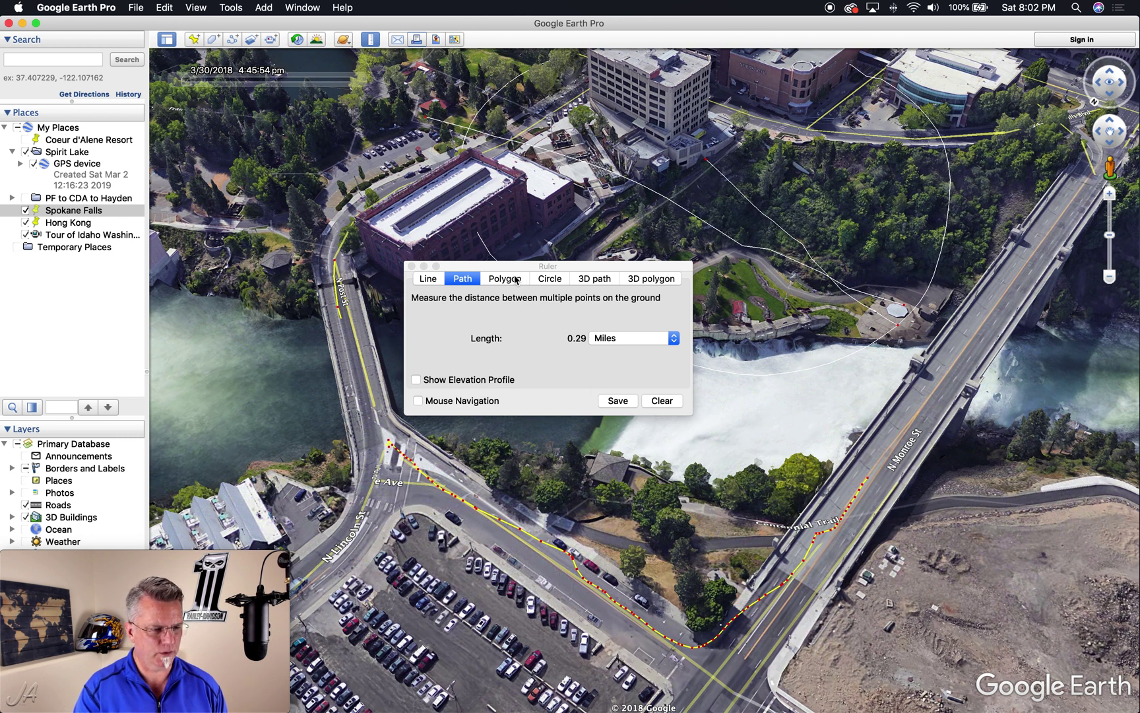
{"action": "left_click", "coordinate": [412, 266]}
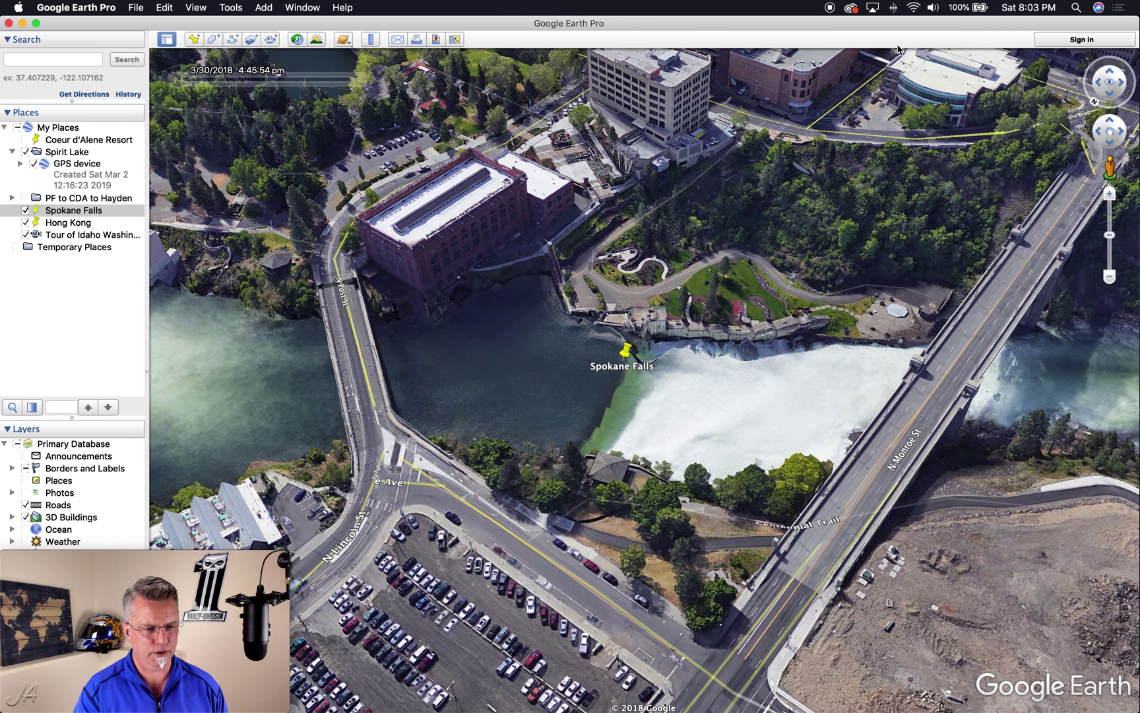
Sign in to the Google account
{"action": "left_click", "coordinate": [1062, 41]}
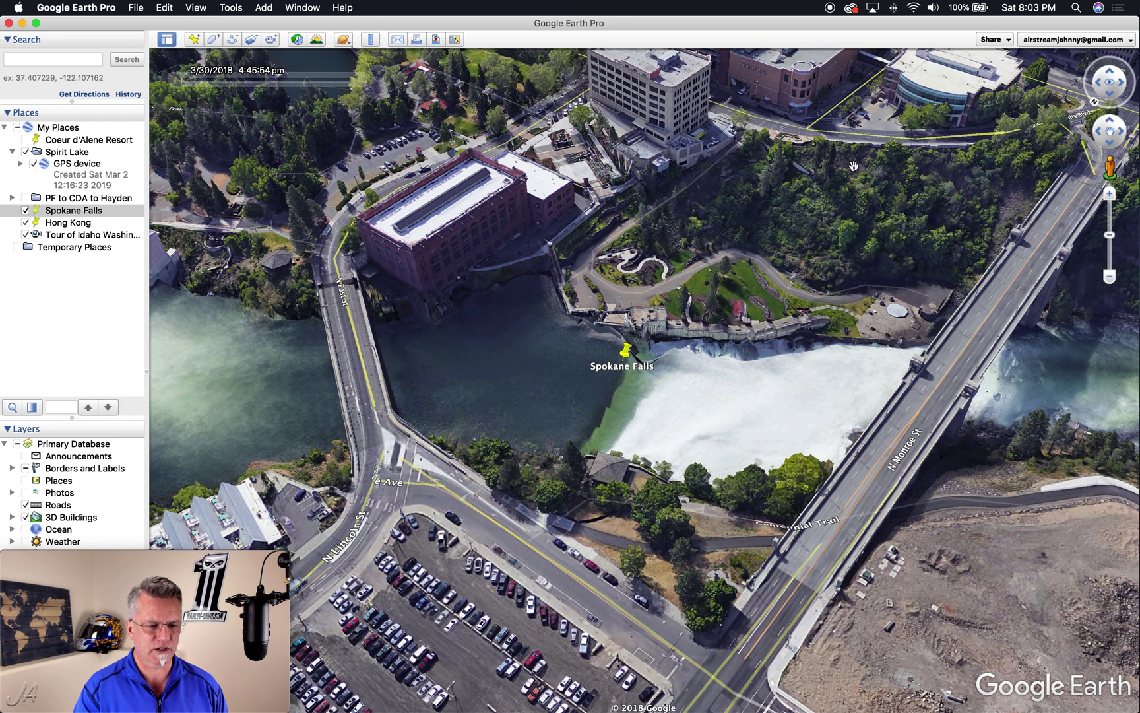
{"action": "left_click", "coordinate": [136, 7]}
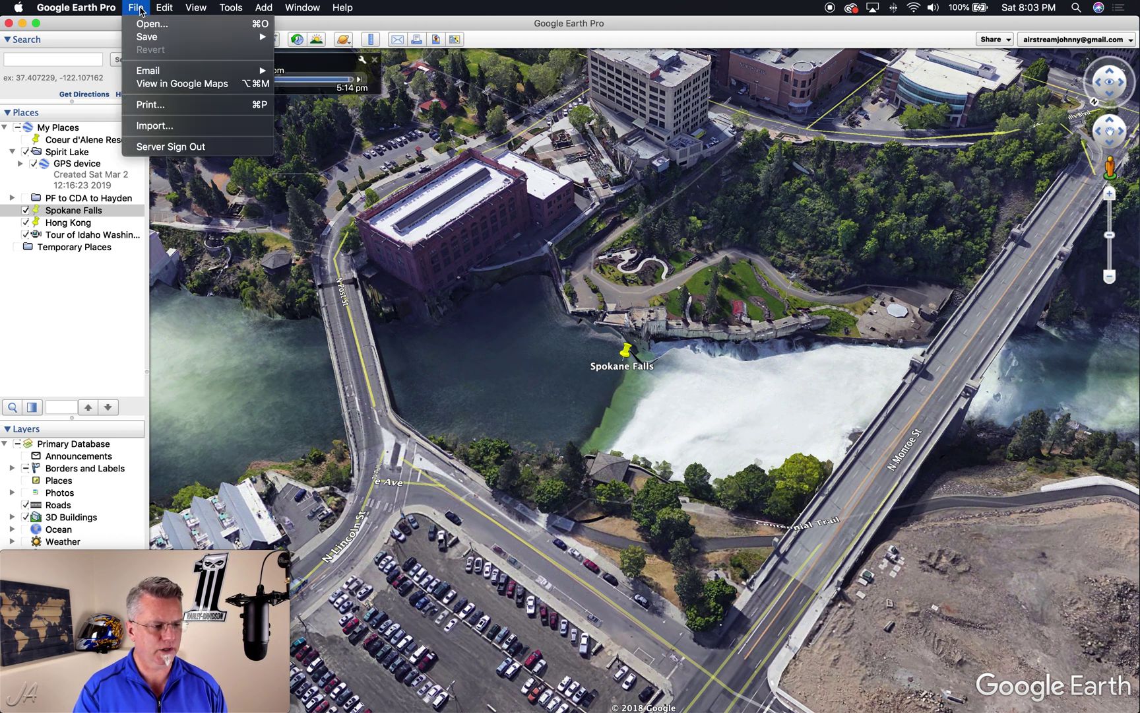
{"action": "mouse_move", "coordinate": [145, 38]}
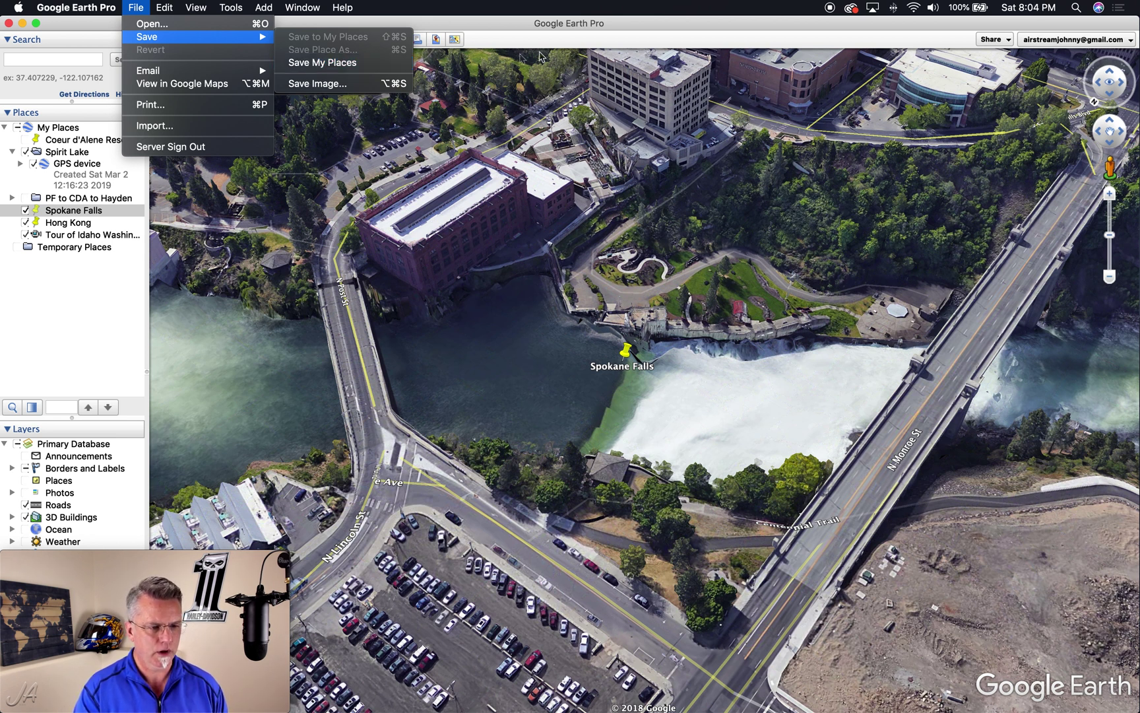
{"action": "left_click", "coordinate": [669, 47]}
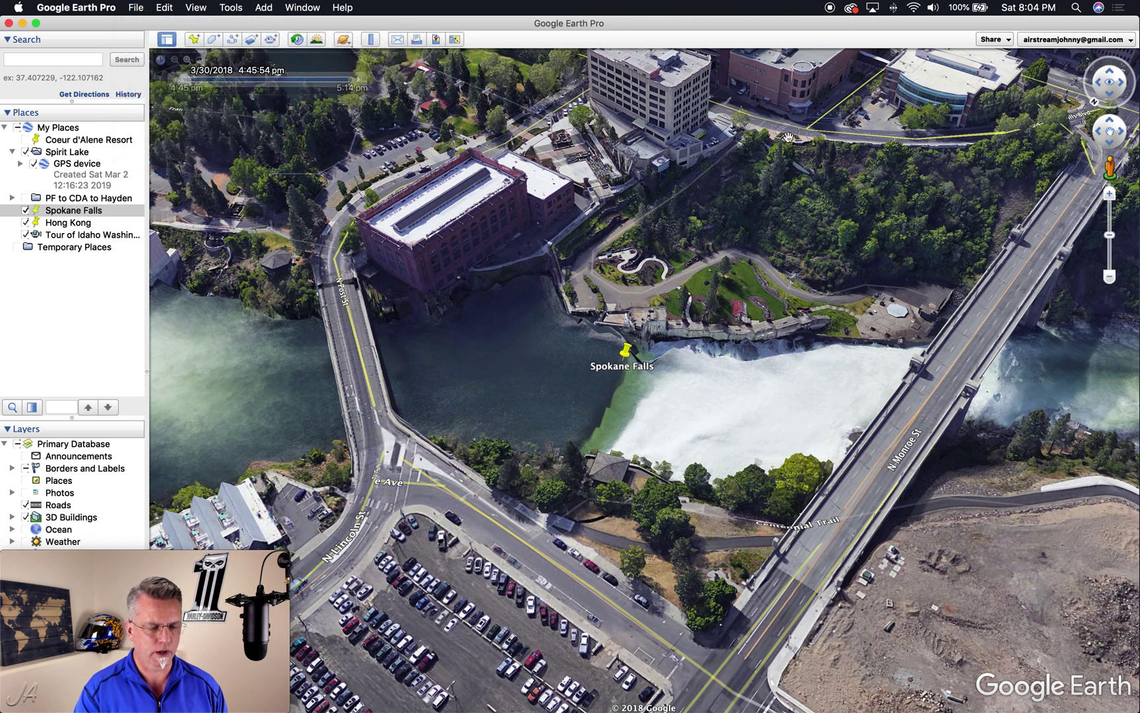